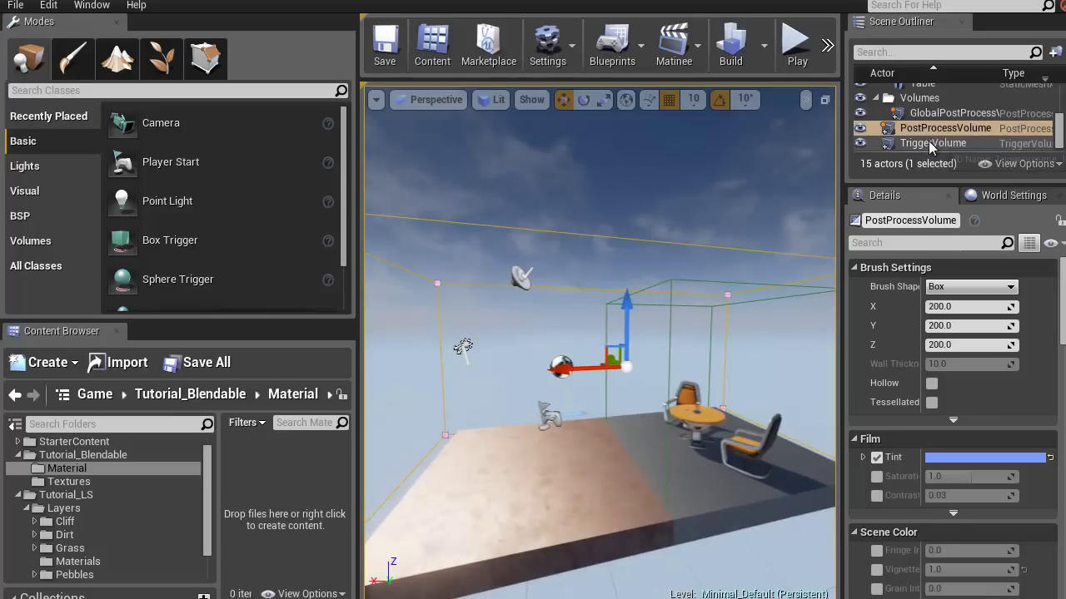
Step: Select the TriggerVolume around the table and chairs and review its brush and collision settings
click(928, 141)
alt+drag(654, 345, 969, 377)
scroll(1054, 406, down, 5)
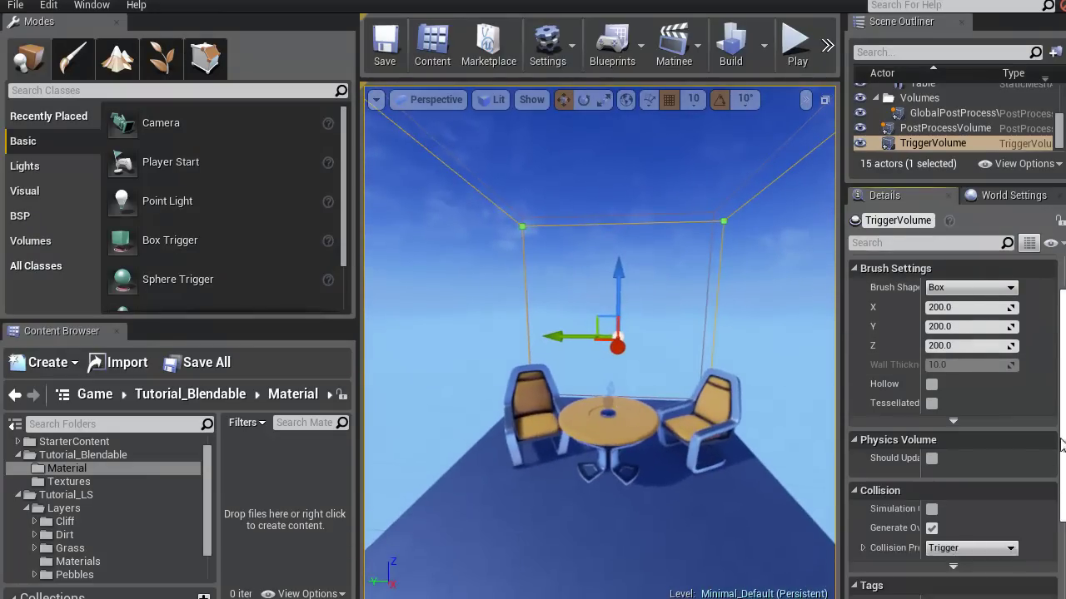
scroll(1053, 406, up, 5)
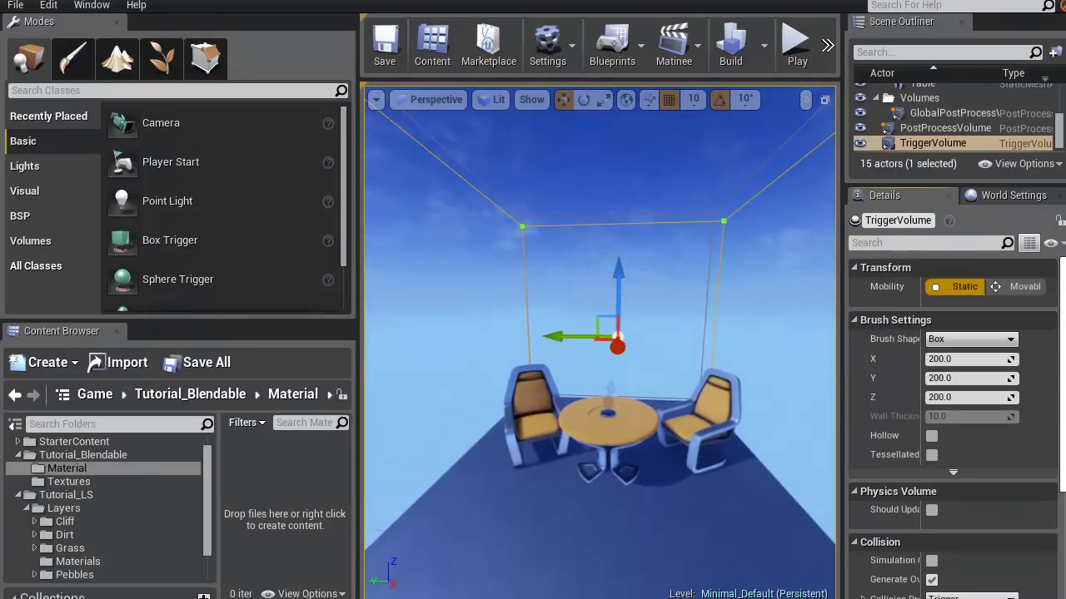
Step: Enable the film Saturation override on the PostProcessVolume and set it to 2.0
click(931, 129)
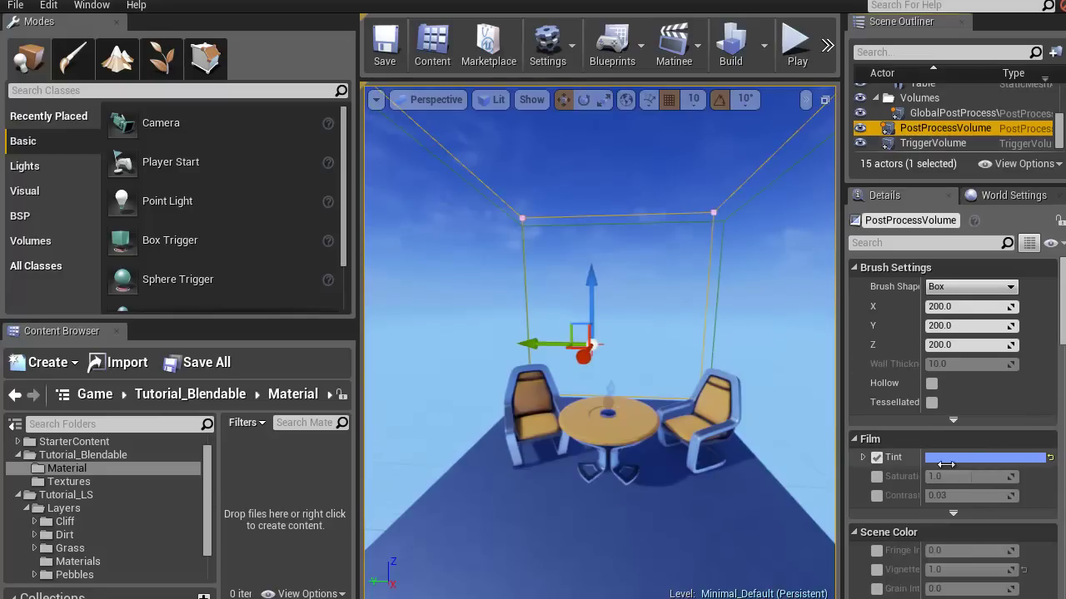
click(876, 476)
drag(965, 477, 999, 476)
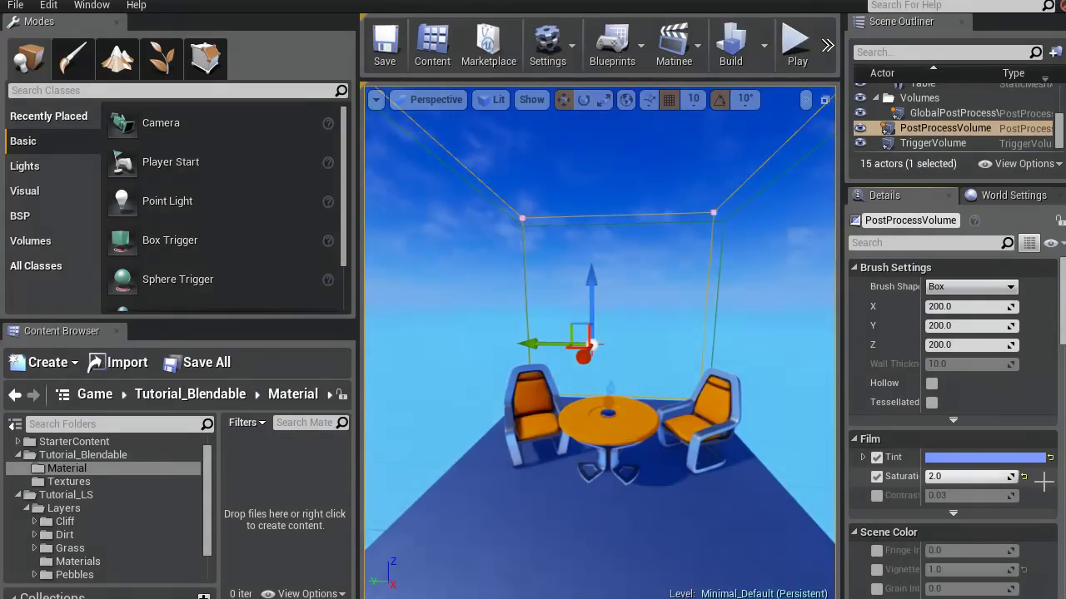
Step: Examine the scene from inside and outside the PostProcessVolume to compare how its tint and saturation affect the view
right_drag(535, 432, 520, 273)
key(s)
key(w)
key(d)
key(a)
key(s)
key(w)
right_drag(590, 446, 370, 467)
key(s)
key(w)
Step: Create a material named M_WaterWarp in the Tutorial_Blendable Material folder and open it for editing
click(50, 481)
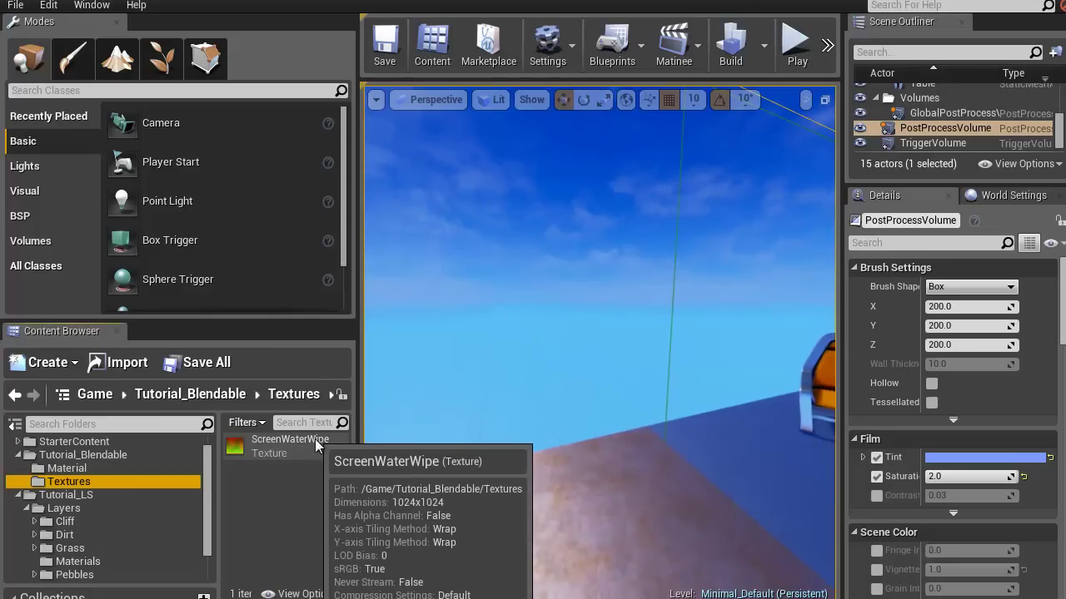
click(66, 468)
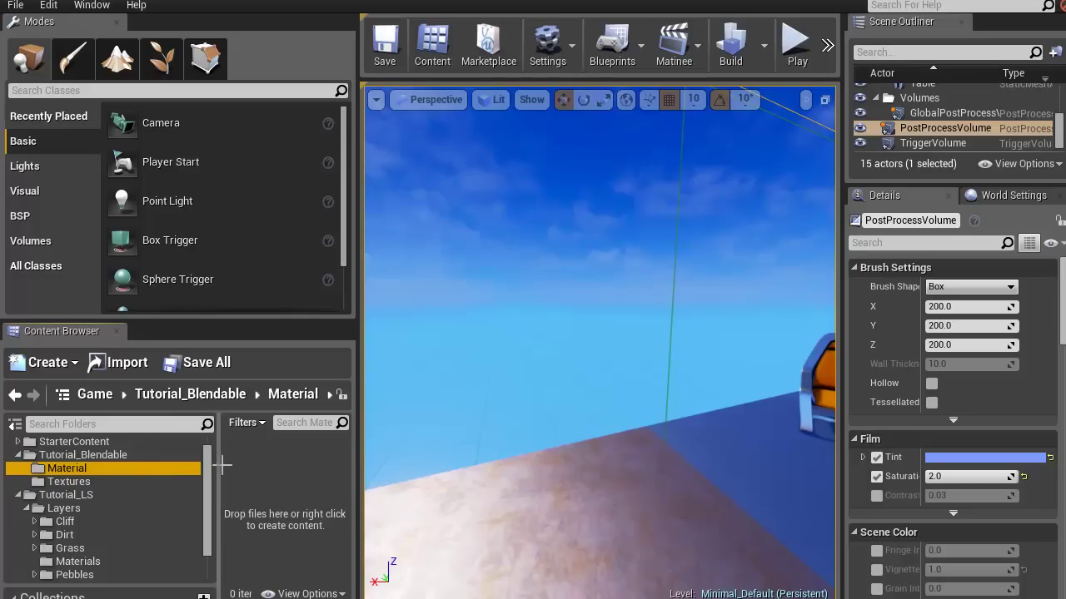
right_click(280, 485)
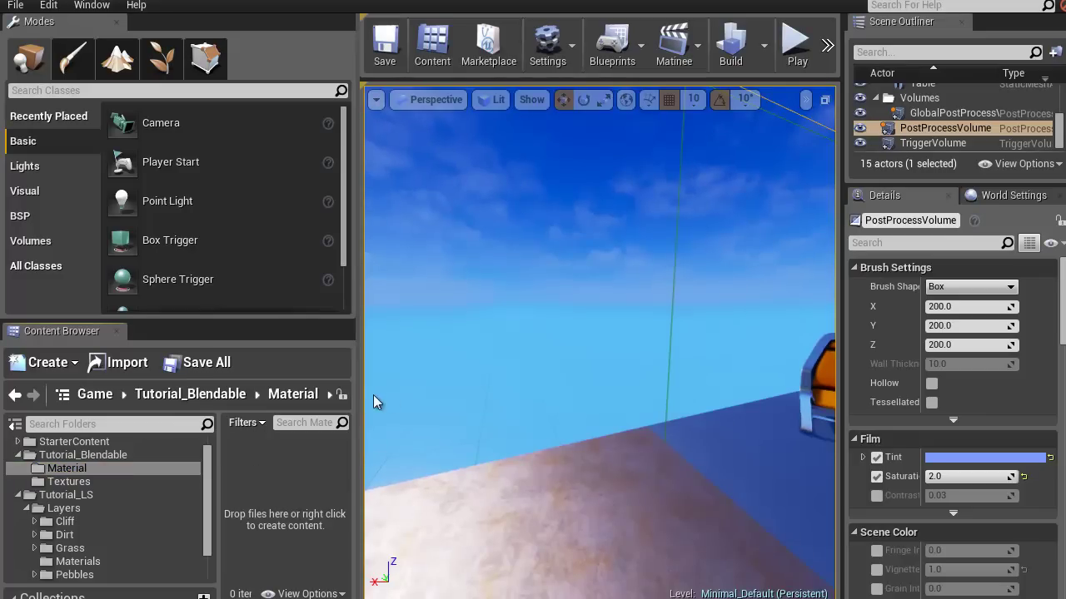
click(327, 268)
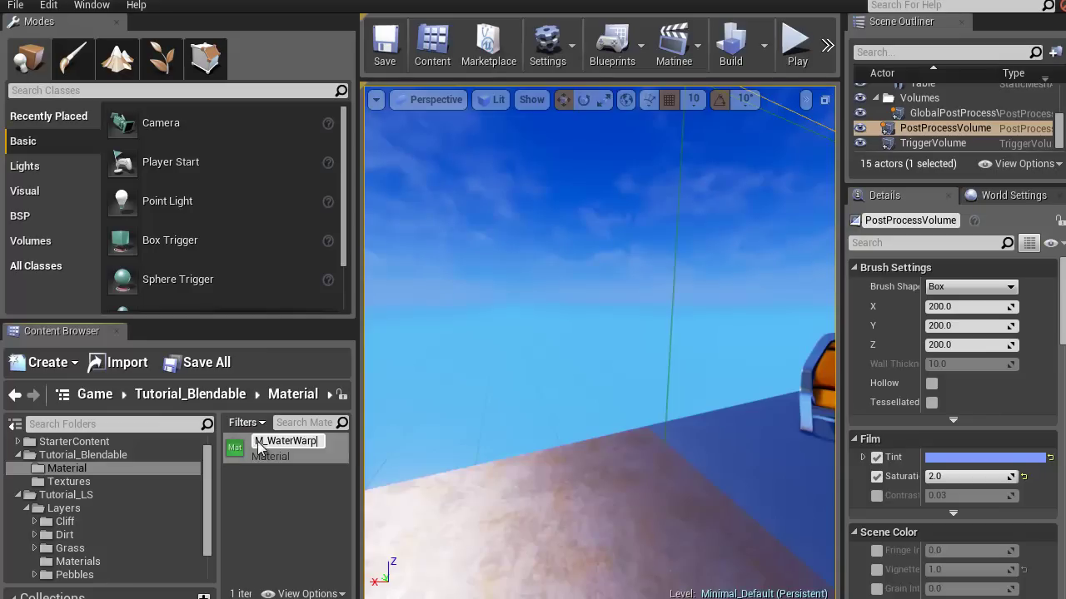
key(Return)
double_click(258, 447)
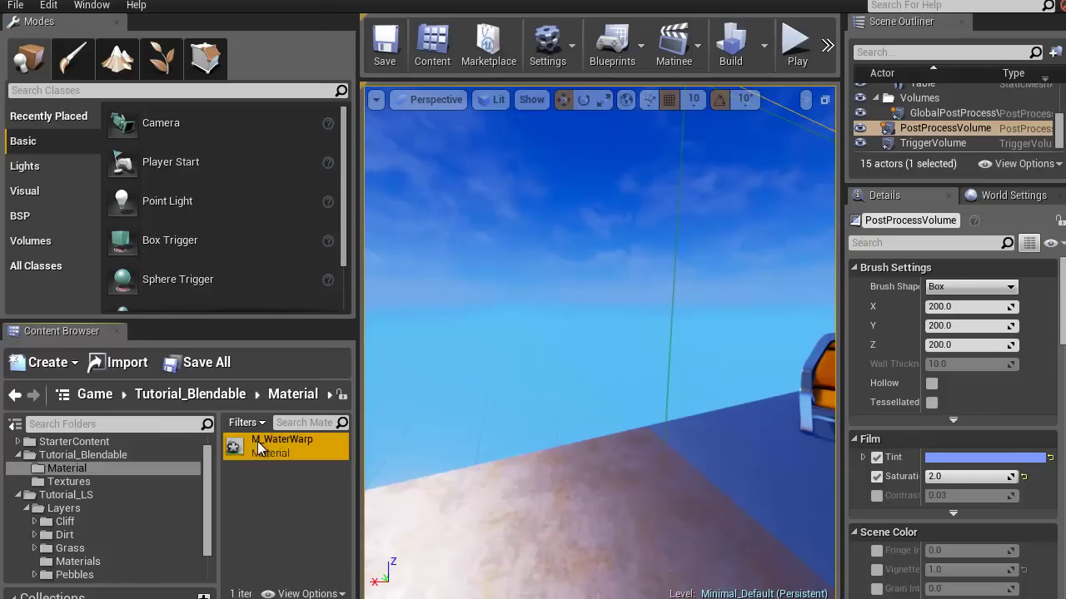
Step: Add the ScreenWaterWipe texture from the Textures folder to the M_WaterWarp graph as a Texture Sample beside the material node
drag(225, 10, 267, 1)
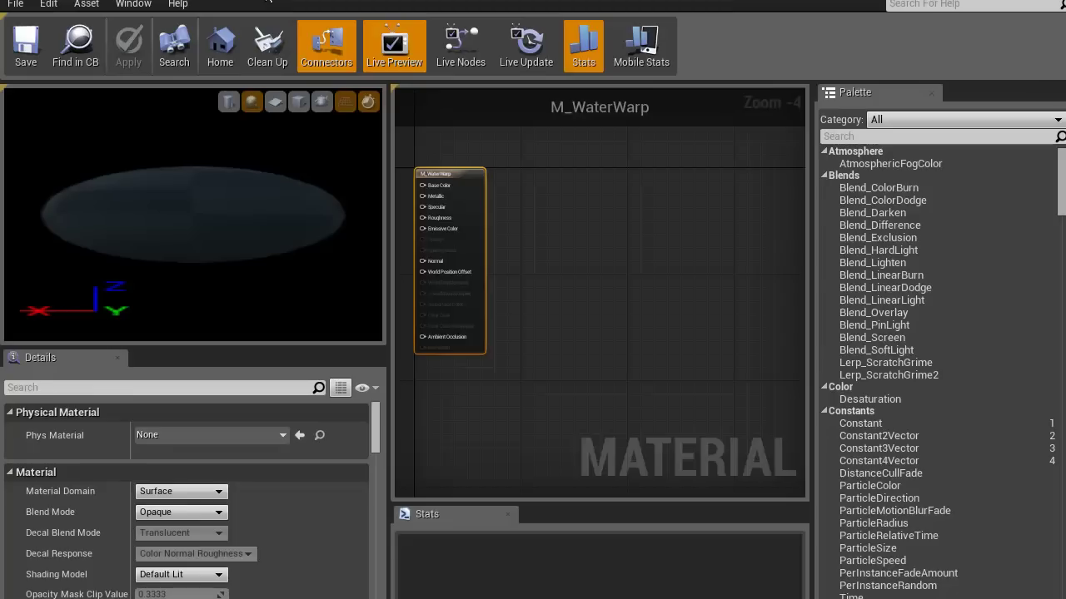
click(119, 1)
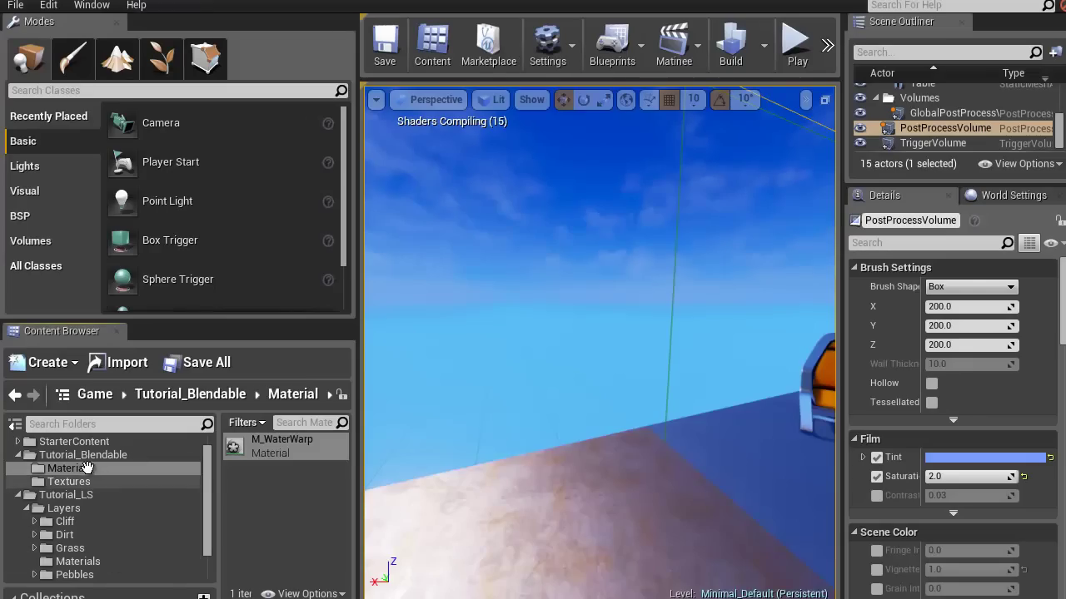
click(70, 481)
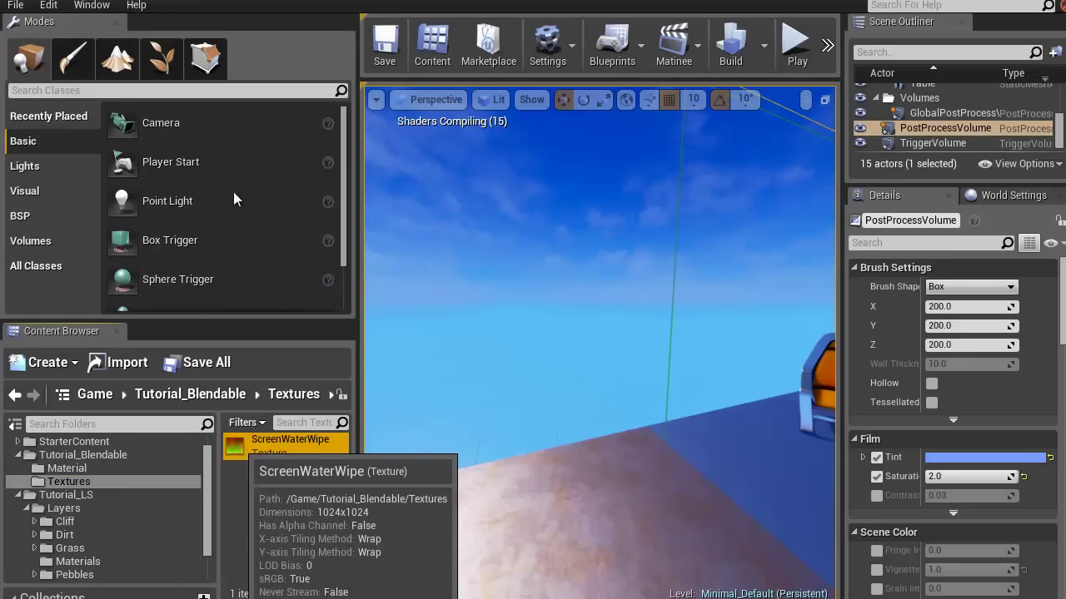
drag(238, 443, 575, 242)
right_drag(544, 296, 572, 297)
drag(637, 252, 499, 182)
right_drag(555, 284, 556, 289)
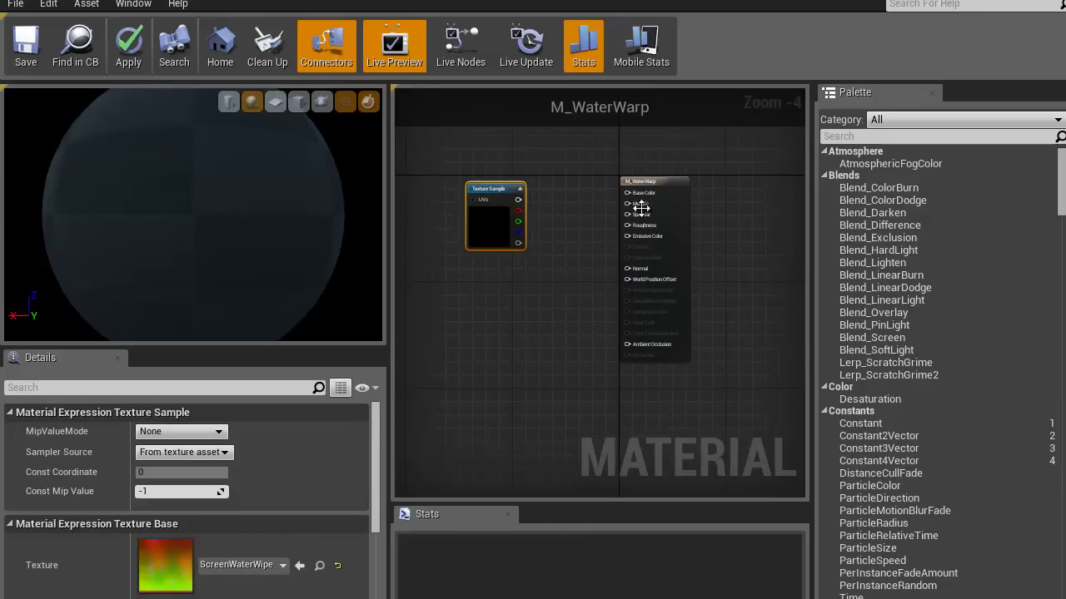
Step: Set the M_WaterWarp material's Material Domain to Post Process
click(650, 187)
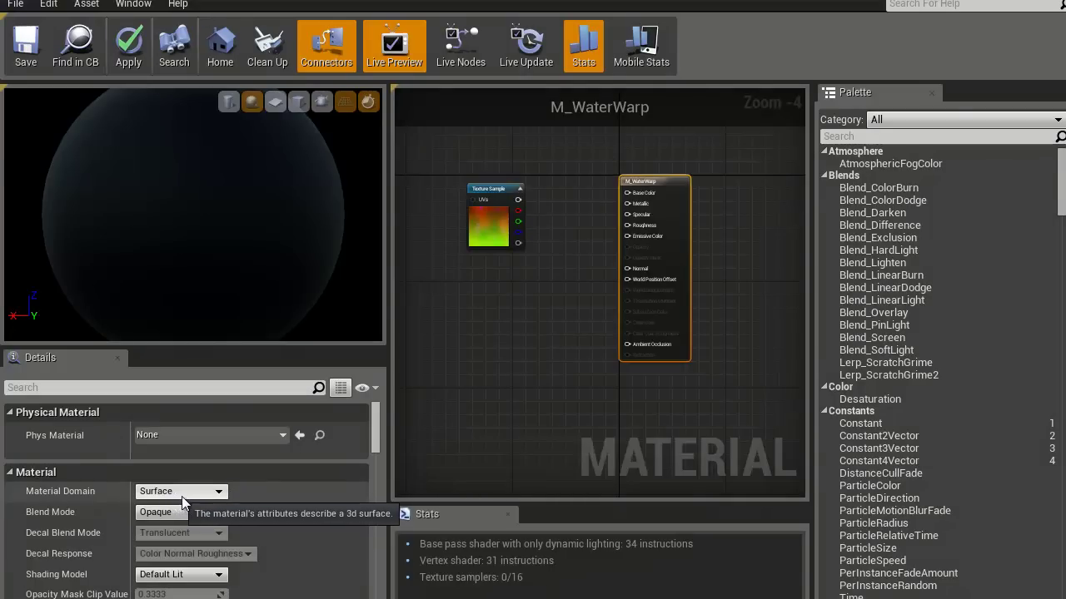
click(181, 496)
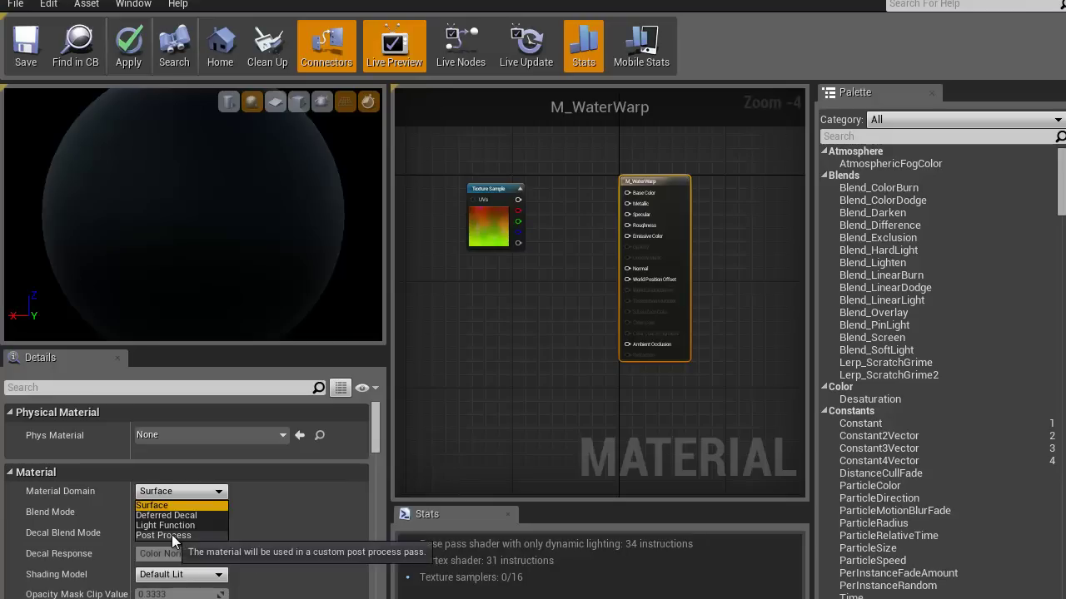
click(172, 535)
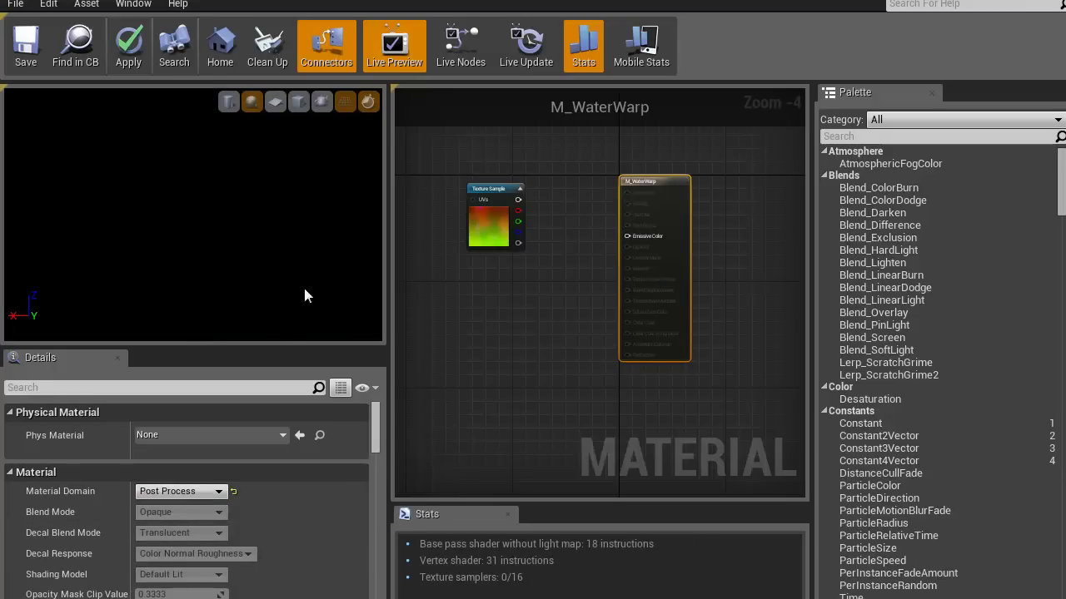
Step: Place a SceneTexture node in the graph between the Texture Sample and the M_WaterWarp material node
right_drag(497, 353, 514, 388)
scroll(620, 221, up, 3)
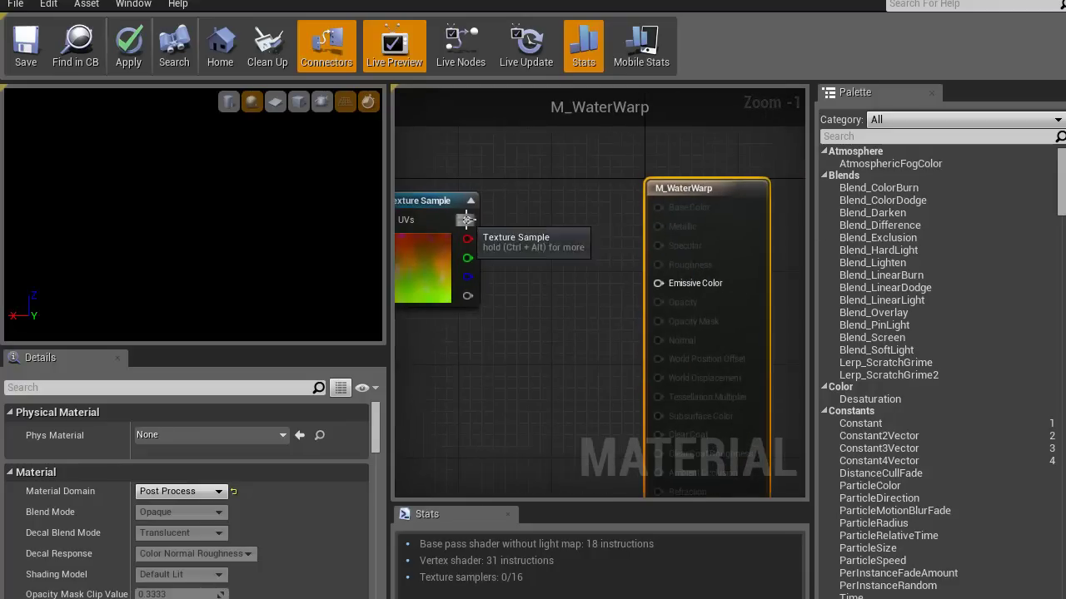
right_drag(479, 231, 519, 241)
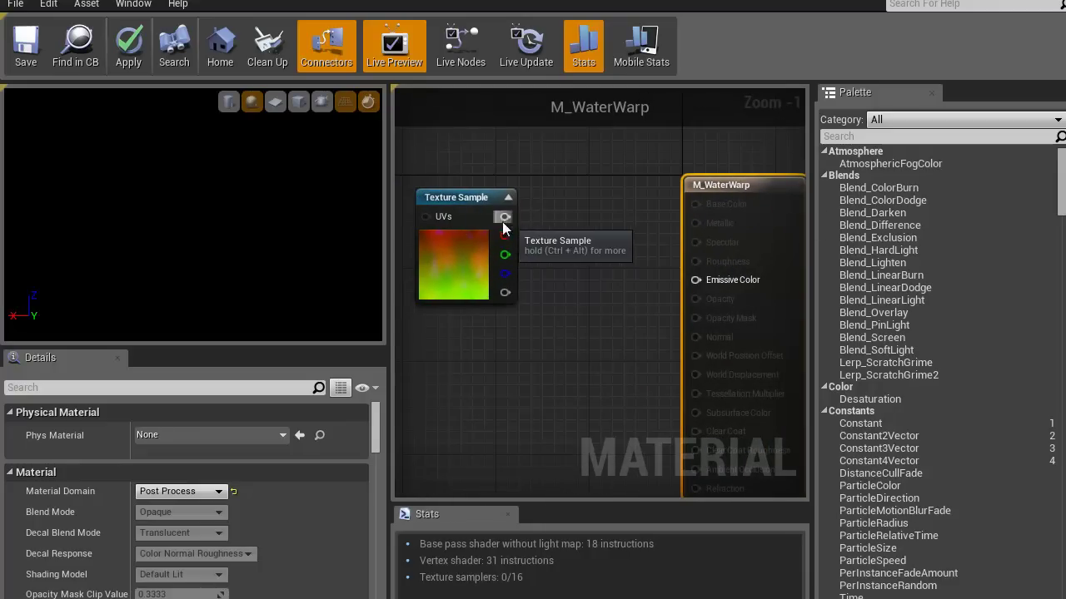
drag(481, 210, 454, 199)
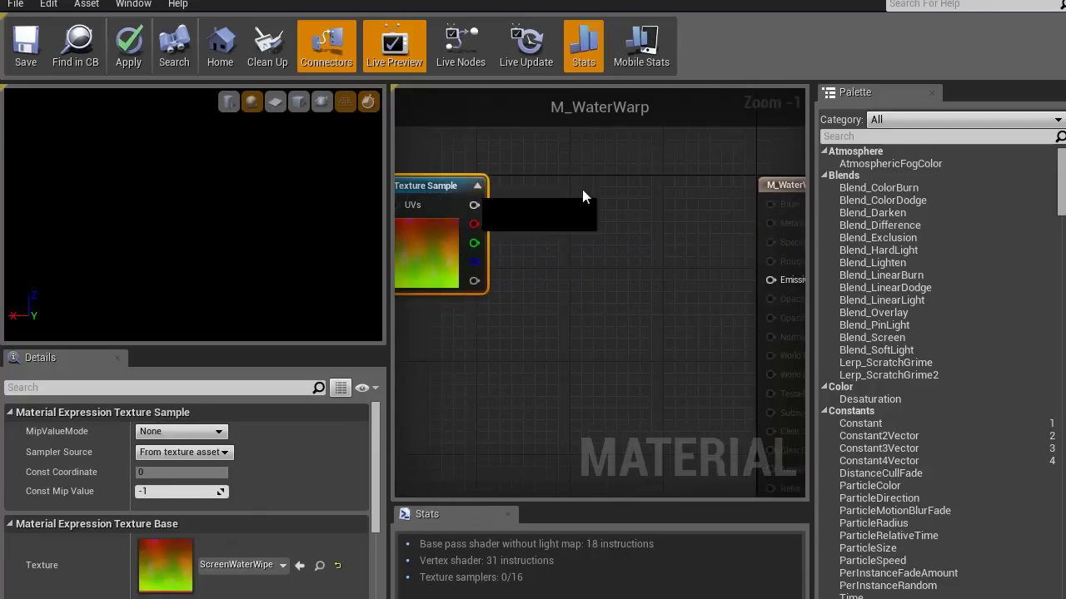
click(847, 137)
text(scene)
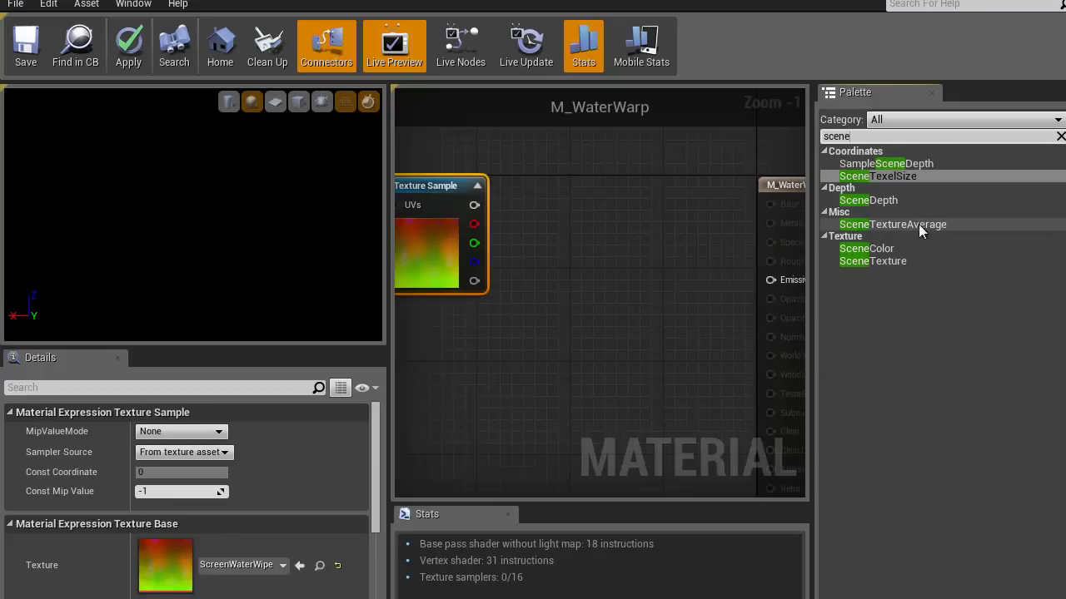
click(869, 261)
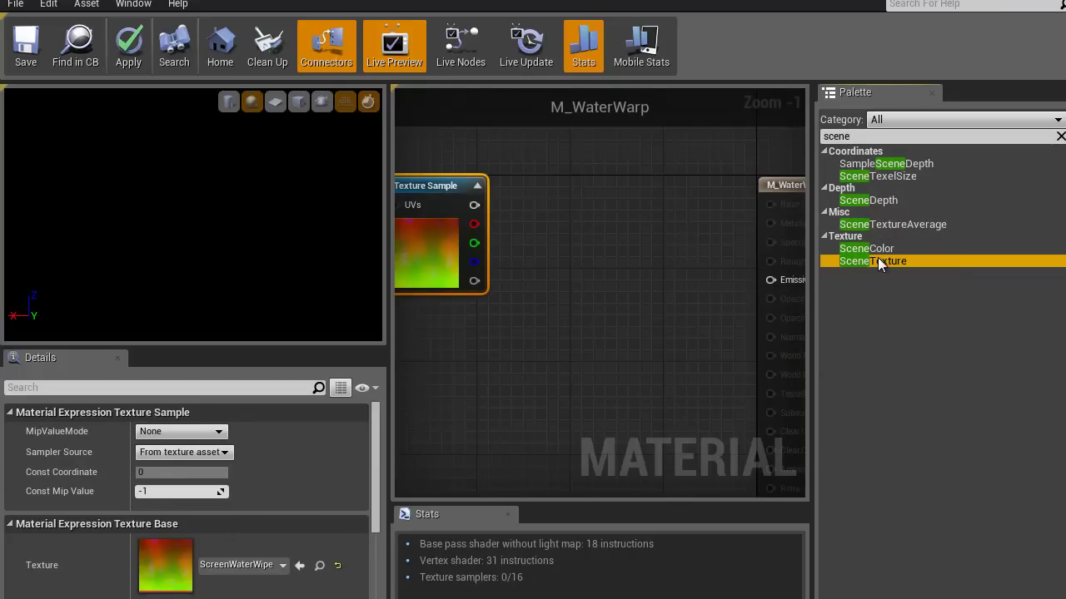
drag(878, 259, 609, 202)
Step: Connect the SceneTexture:SceneColor node's Color output to the material's Emissive Color and apply the material
click(217, 433)
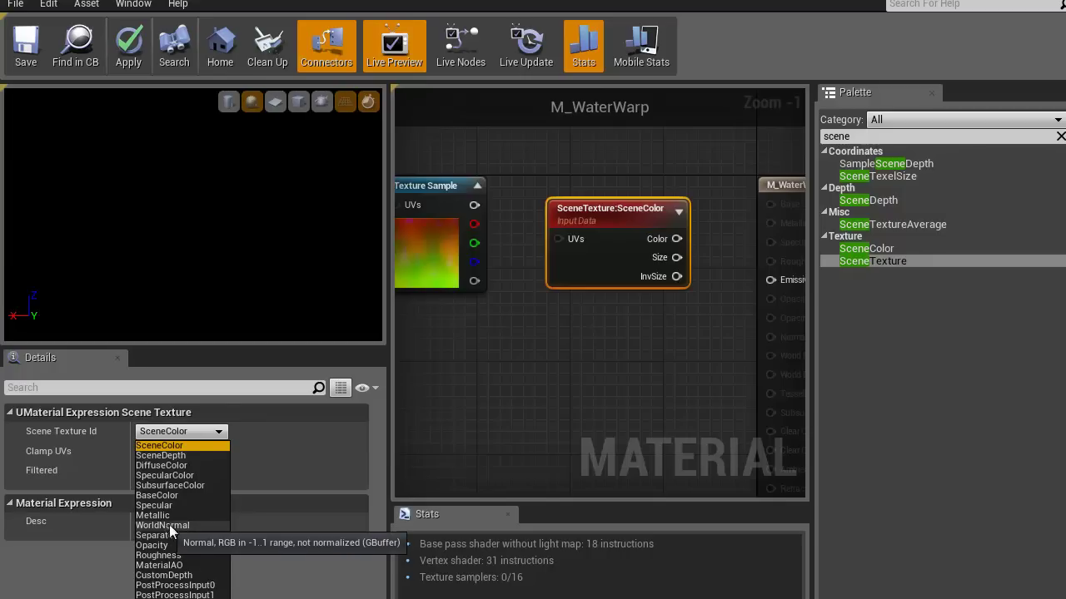
right_drag(595, 384, 499, 387)
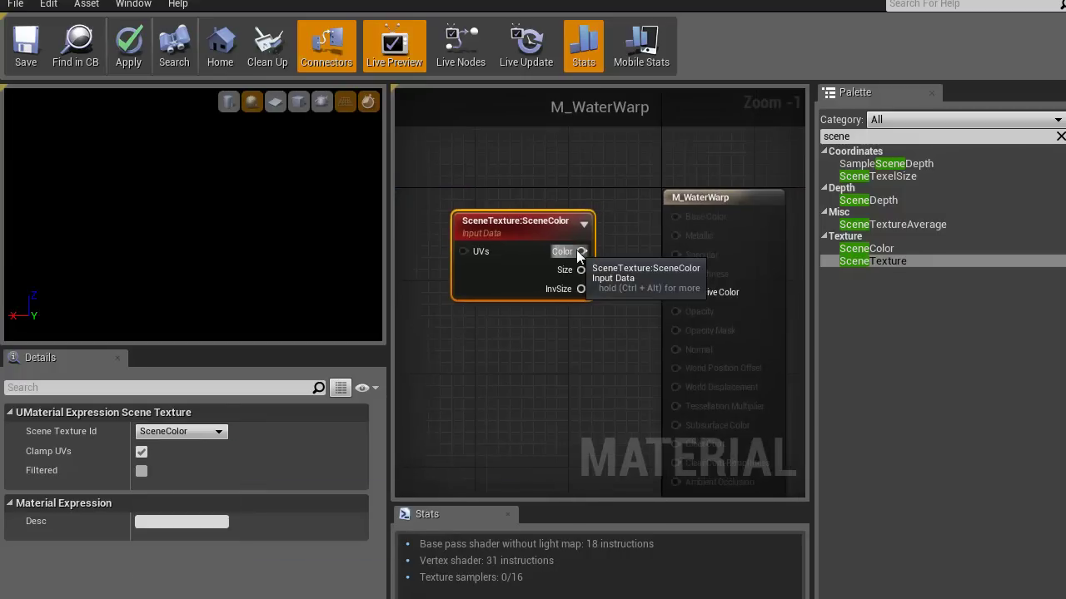
drag(581, 251, 675, 293)
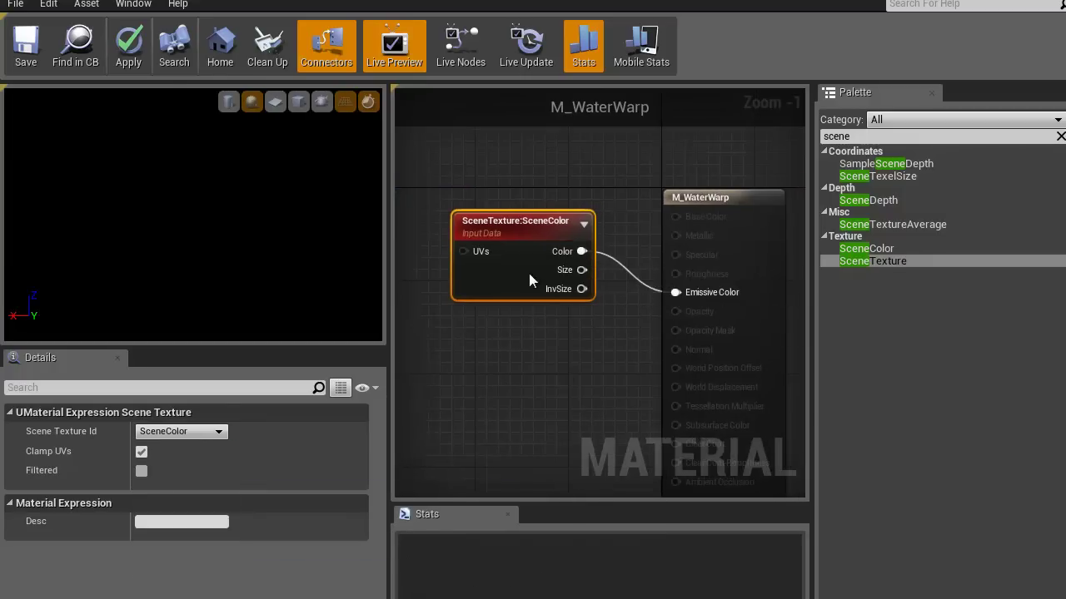
click(129, 45)
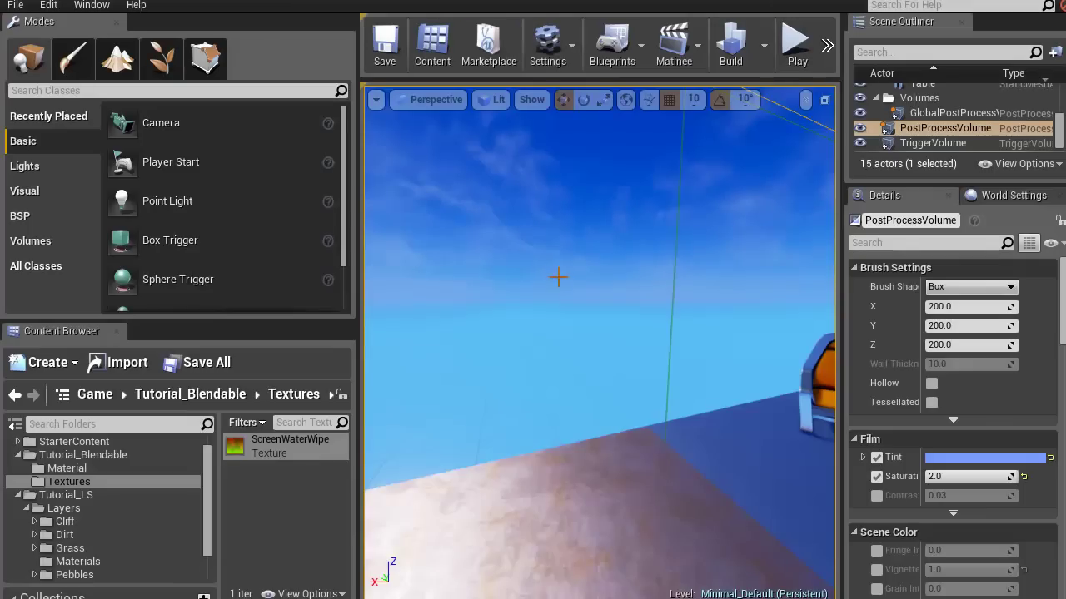
Step: Assign M_WaterWarp to element 0 of the PostProcessVolume's Blendables
key(f)
click(949, 133)
scroll(1045, 511, down, 15)
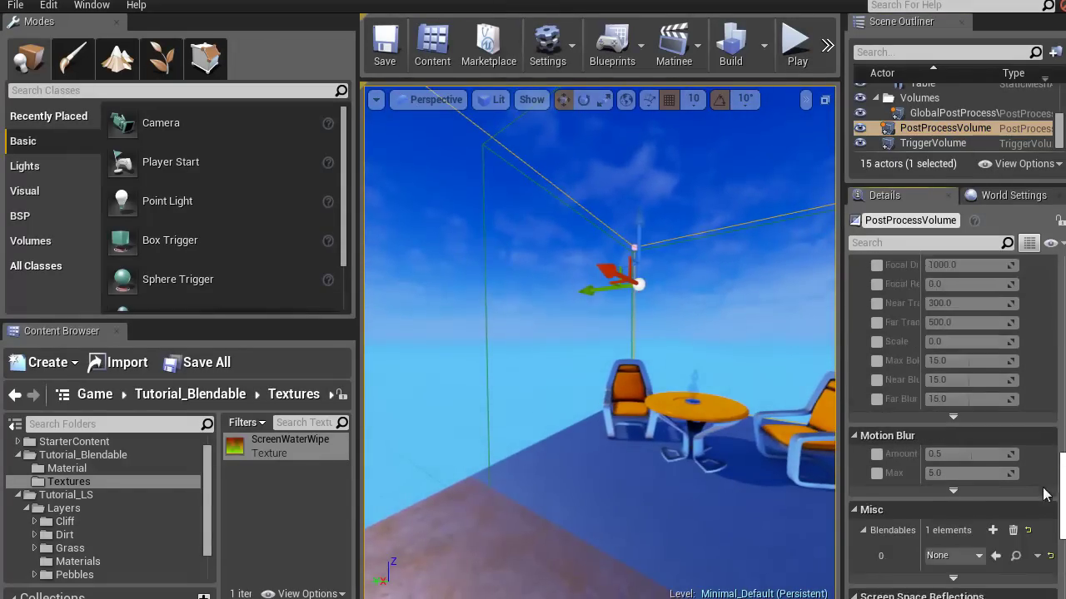
scroll(1044, 511, down, 1)
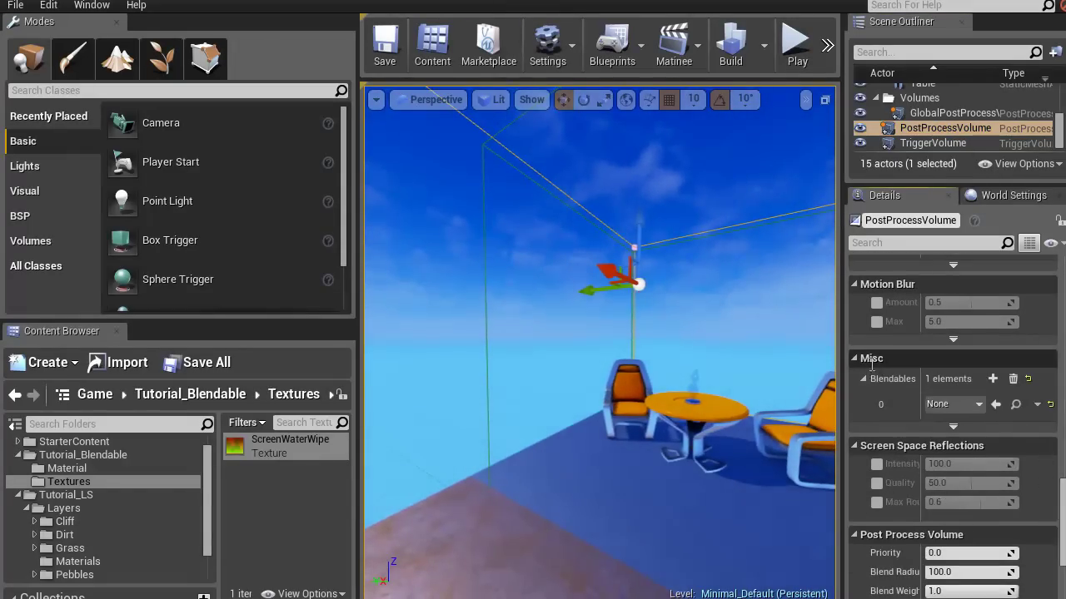
click(66, 469)
click(250, 446)
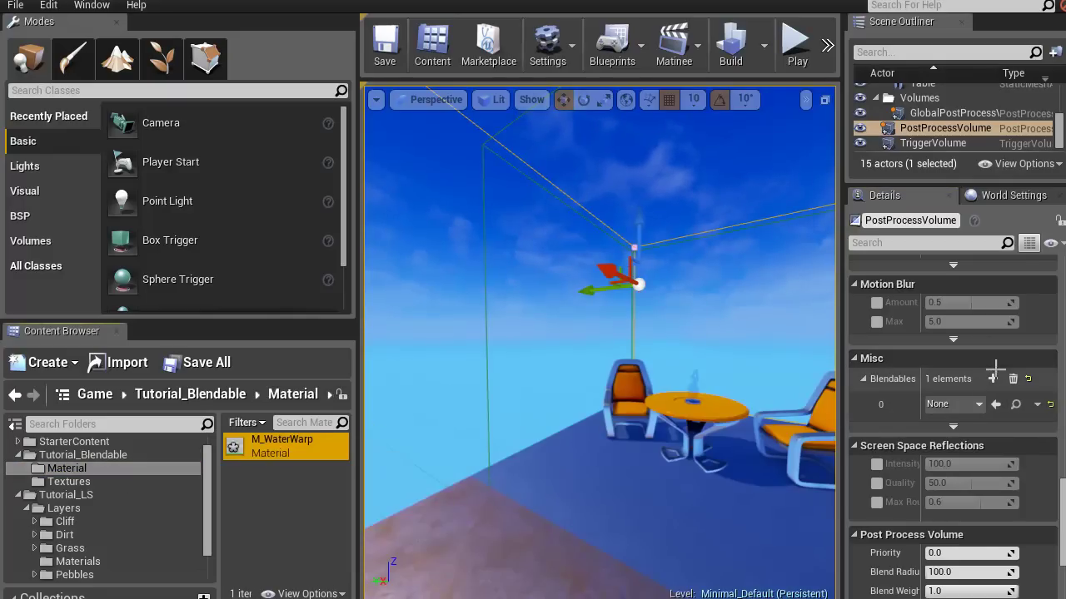
click(996, 404)
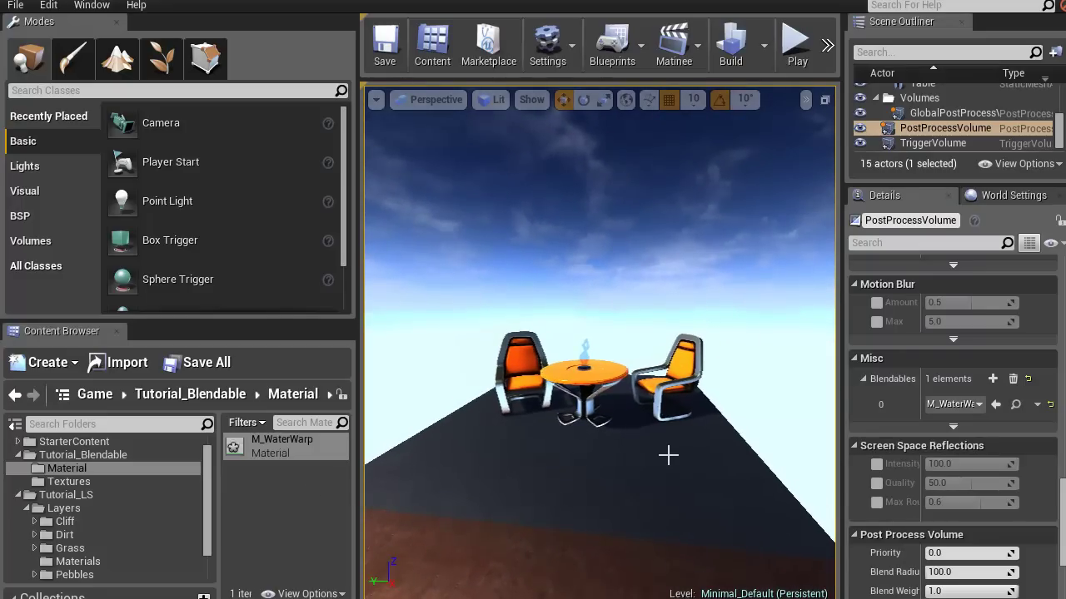
Step: Examine the table and chairs from inside and outside the volume to check how the M_WaterWarp blendable alters the image
right_drag(651, 382, 485, 376)
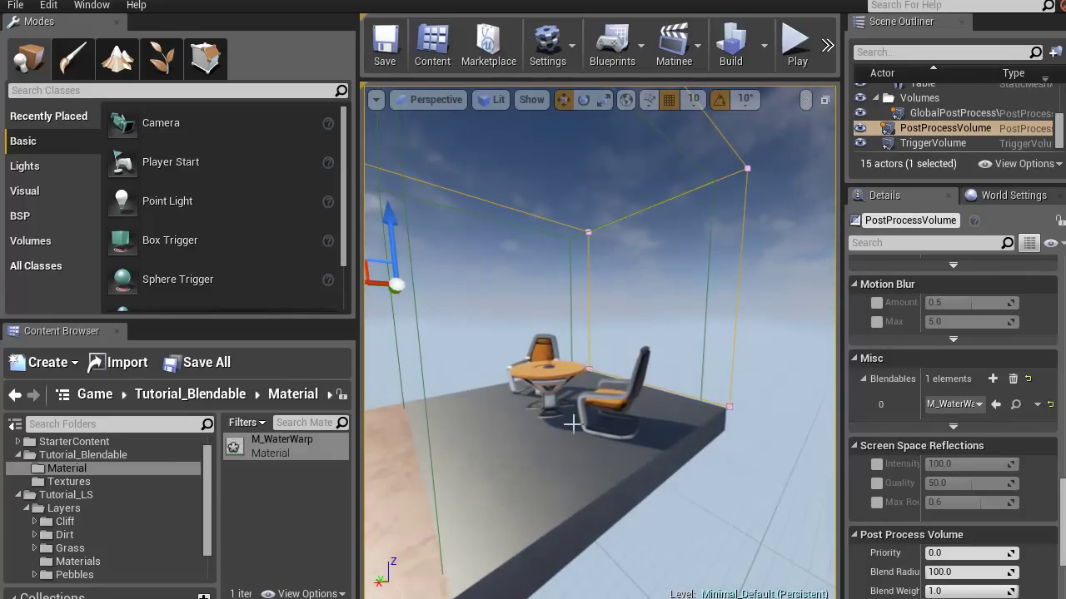
right_click(556, 384)
right_drag(553, 376, 736, 367)
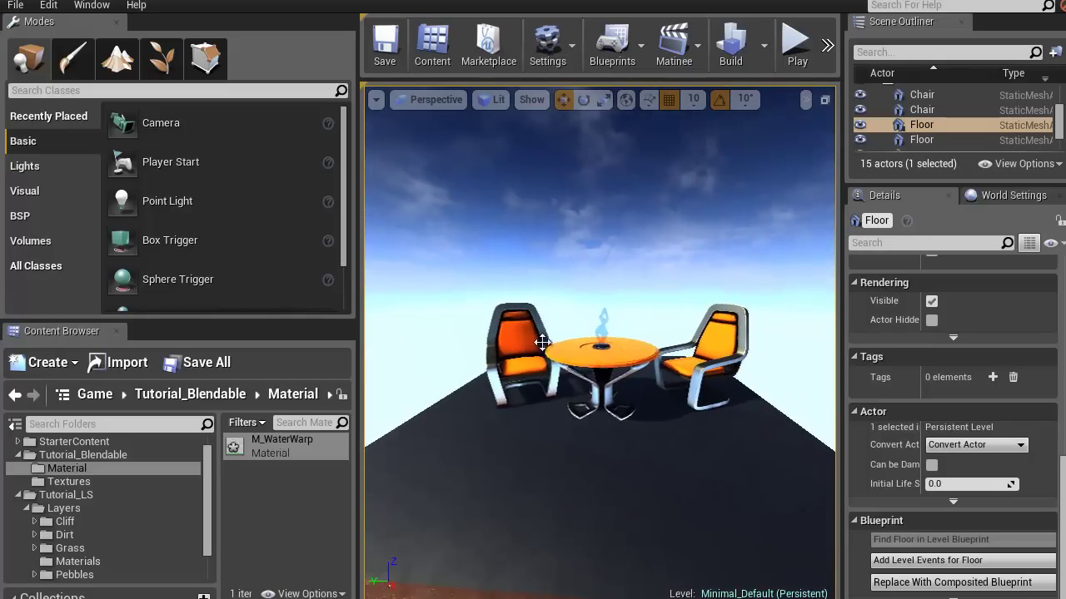
right_drag(556, 353, 731, 278)
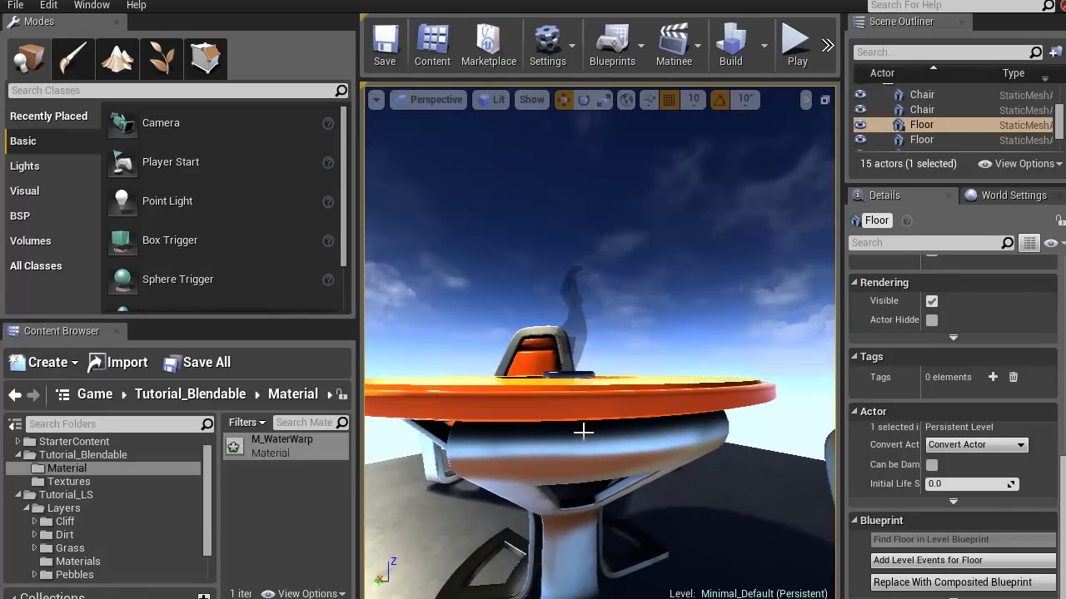
right_drag(583, 432, 441, 591)
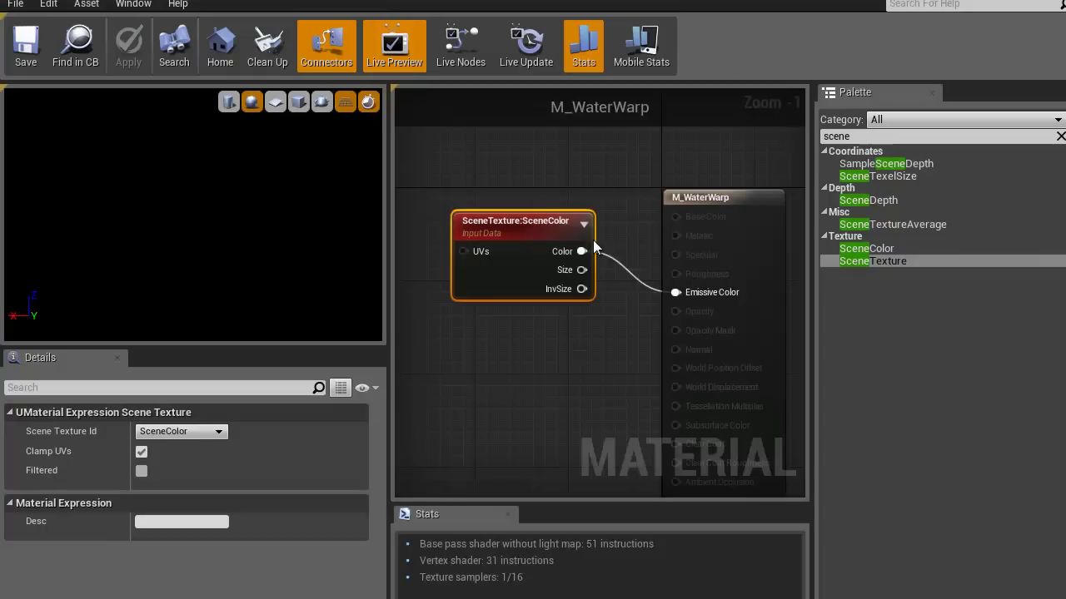
Step: Set M_WaterWarp's Blendable Location to Before Tonemapping and apply the material
click(734, 198)
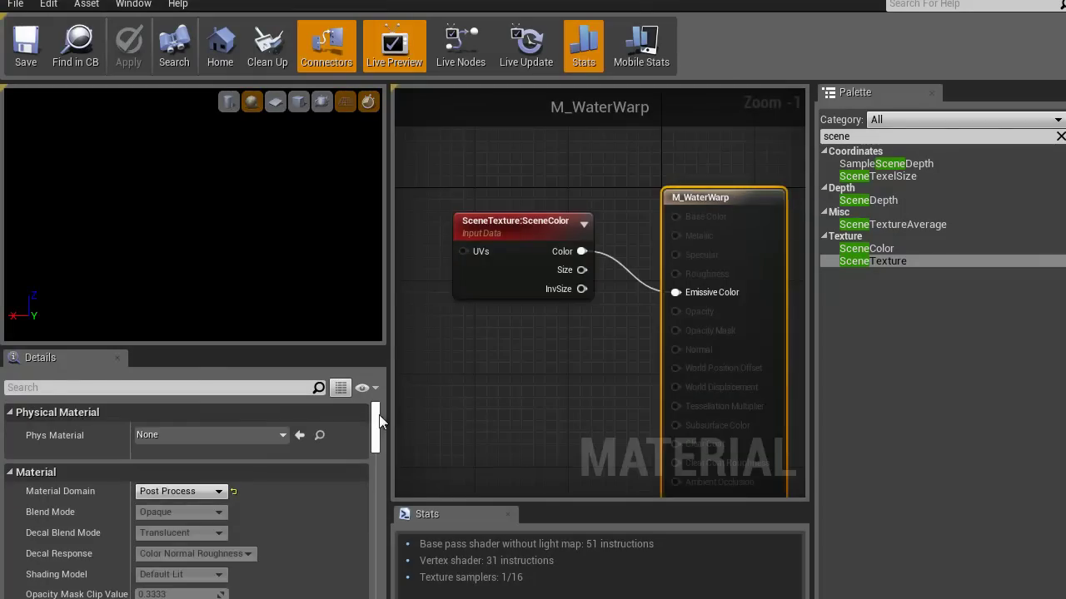
drag(375, 424, 374, 583)
scroll(160, 487, up, 4)
scroll(159, 487, up, 1)
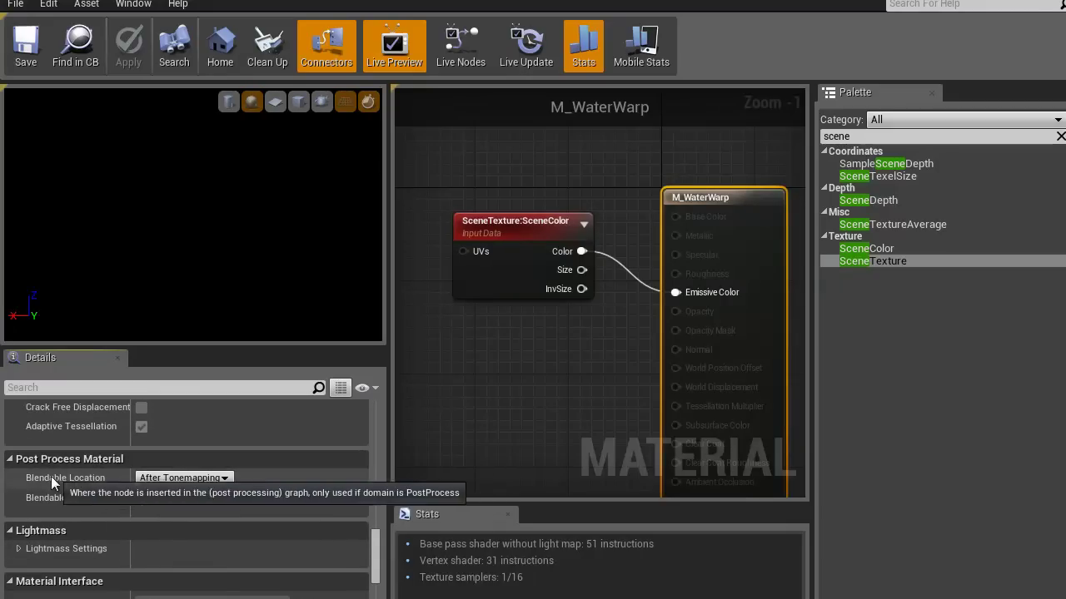
click(224, 482)
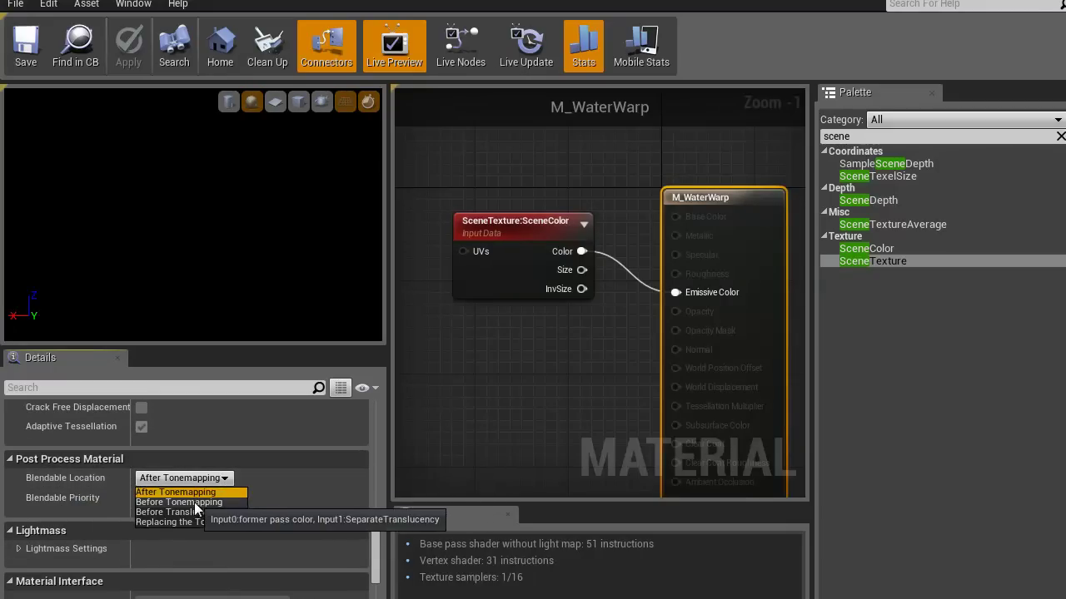
click(194, 502)
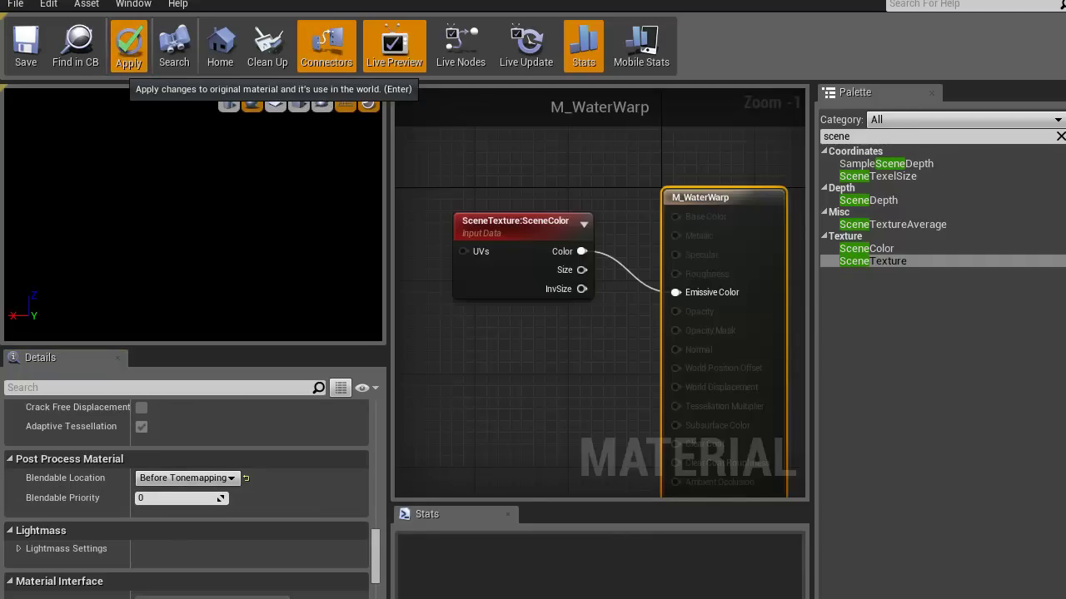
click(128, 46)
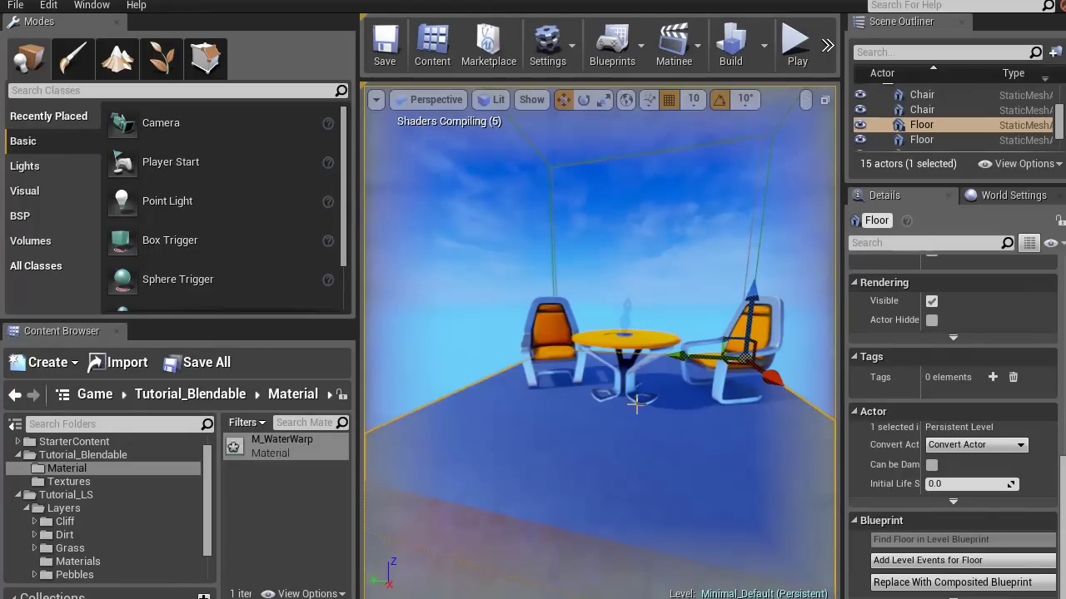
Step: Disable the Film Tint and Saturation overrides on the PostProcessVolume and check the scene around the volume
right_drag(632, 405, 671, 375)
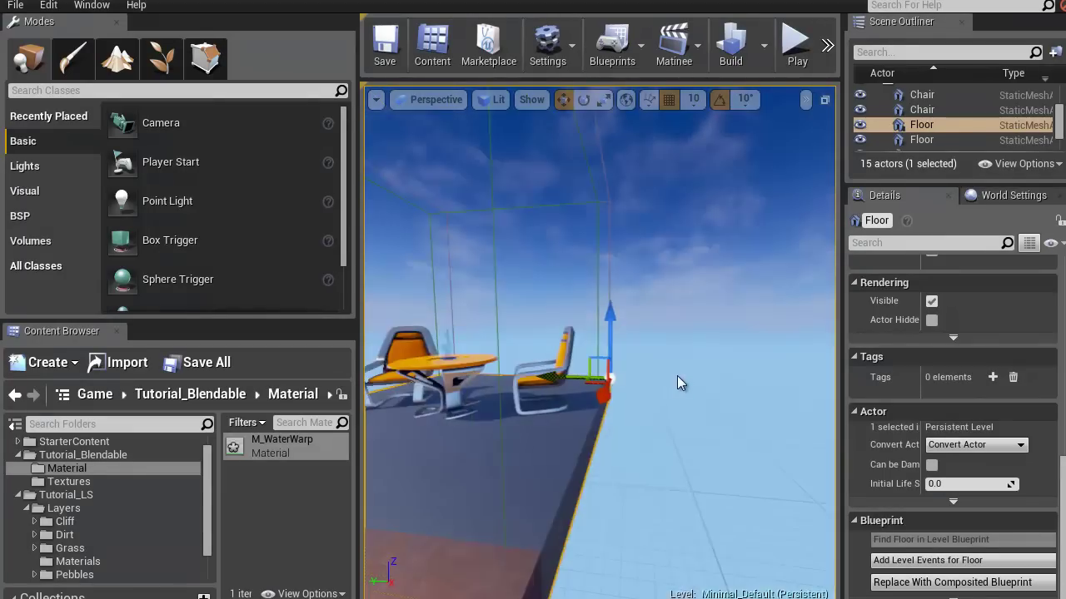
right_drag(681, 375, 737, 377)
drag(1062, 514, 1063, 310)
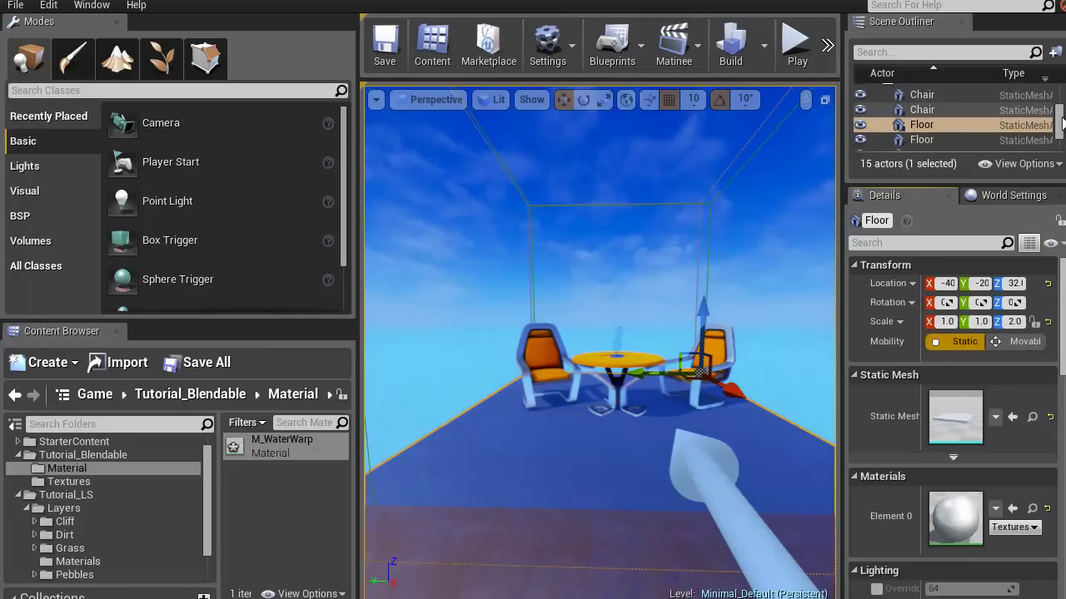
scroll(1058, 132, down, 4)
click(945, 128)
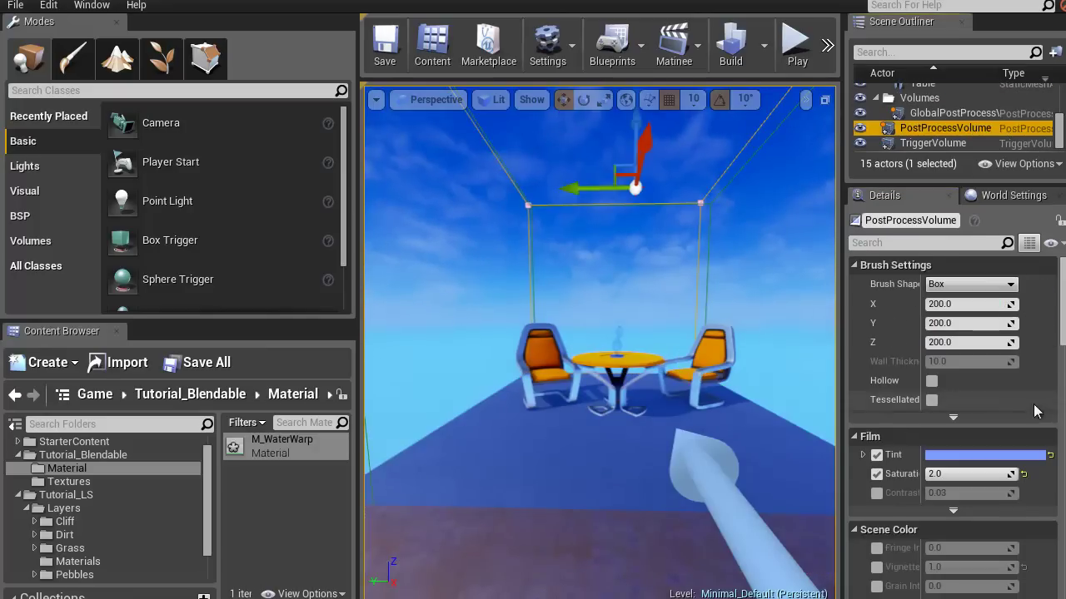
right_drag(590, 438, 618, 426)
click(877, 474)
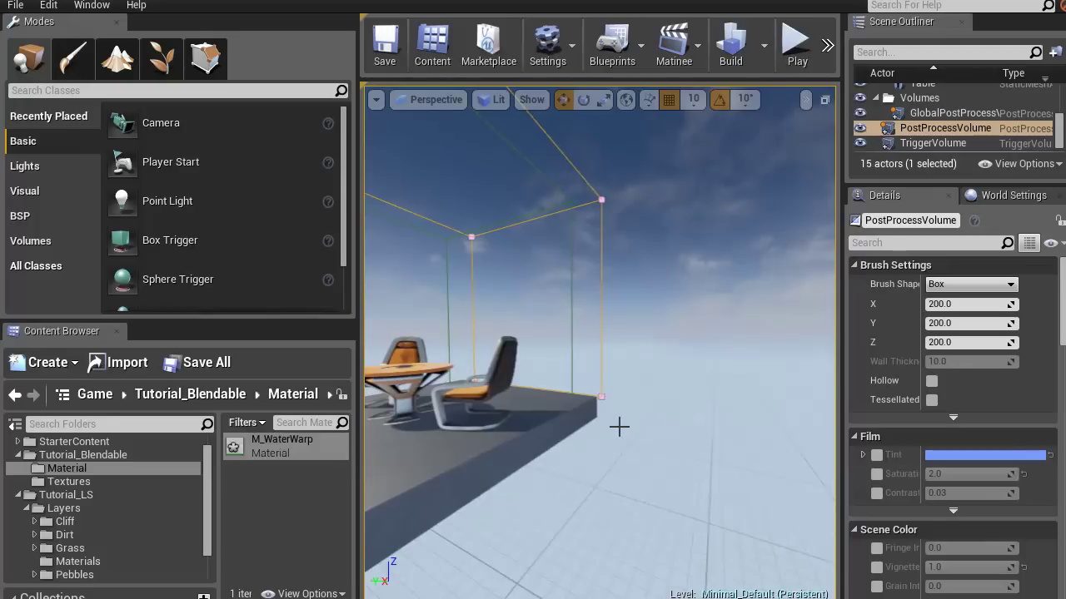
drag(619, 428, 687, 422)
right_drag(687, 422, 671, 436)
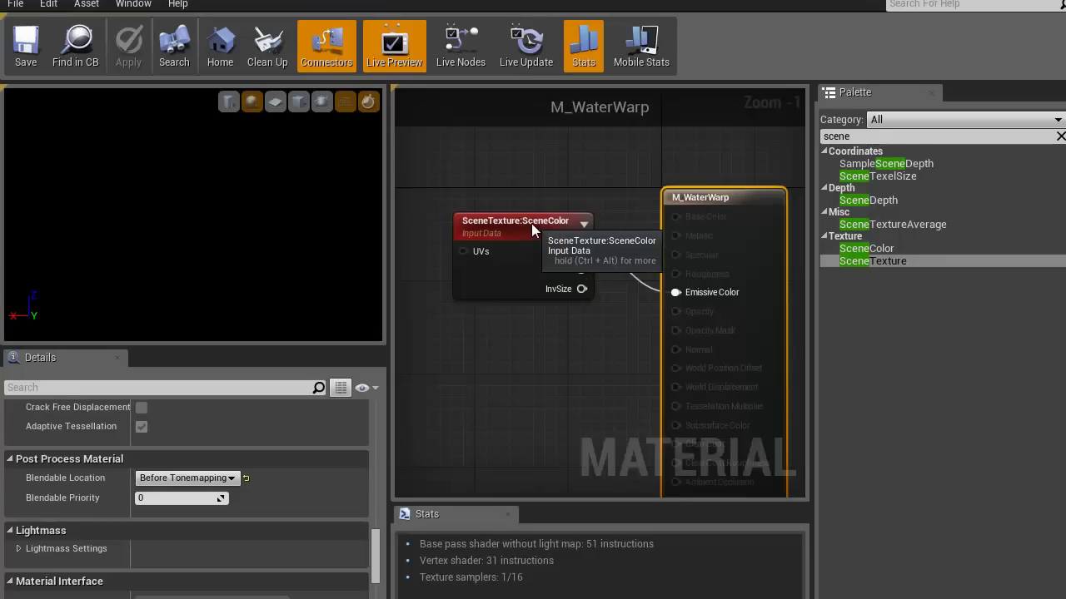
Step: Reposition the SceneTexture and Texture Sample nodes in the M_WaterWarp graph, leaving more room between them
drag(532, 223, 533, 243)
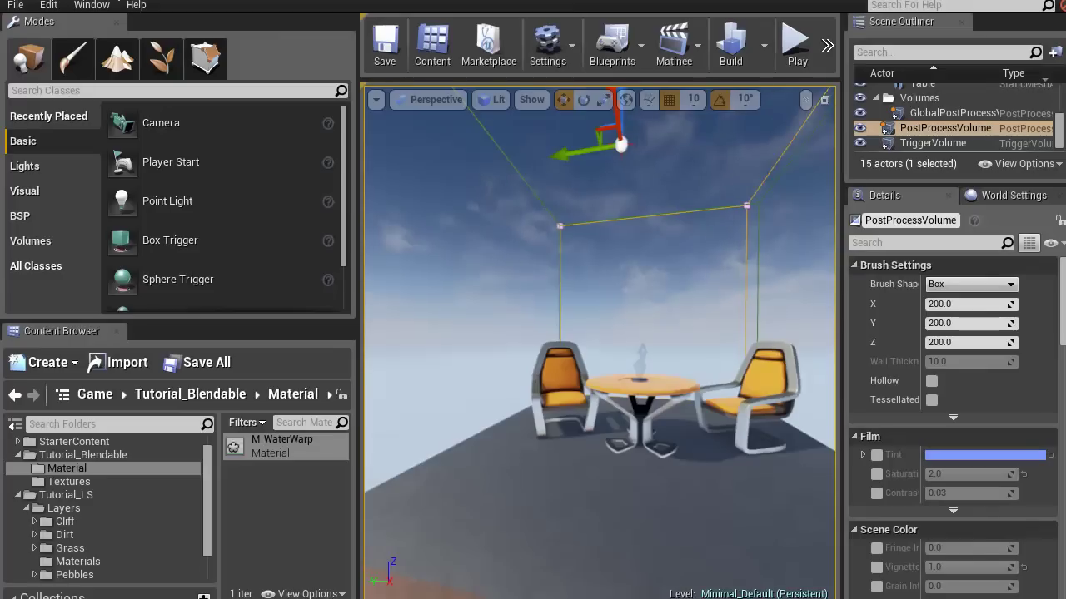
drag(723, 442, 529, 415)
right_drag(529, 414, 487, 425)
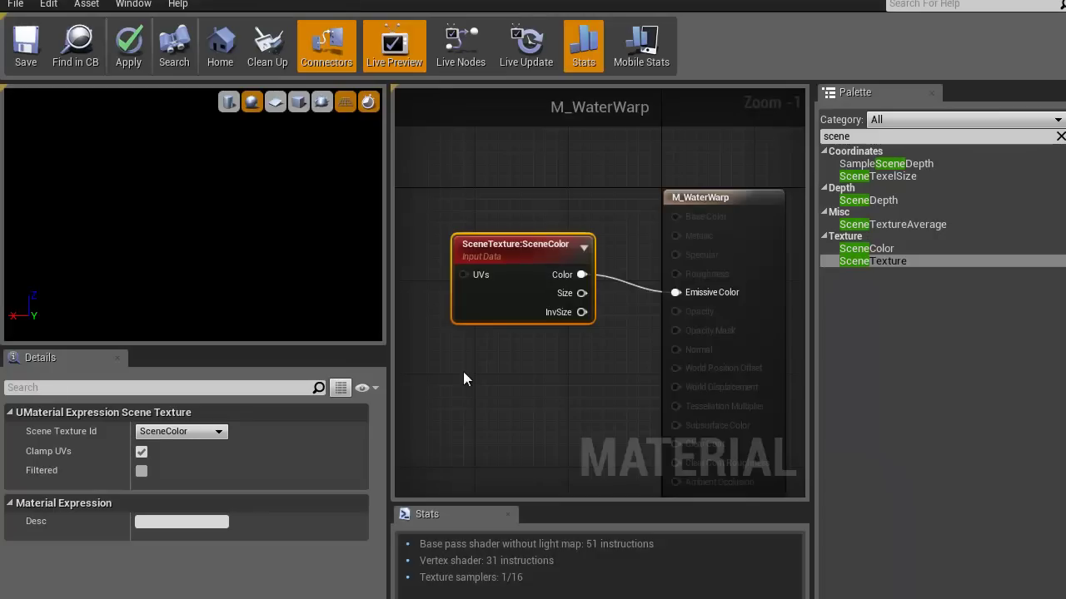
scroll(673, 351, down, 3)
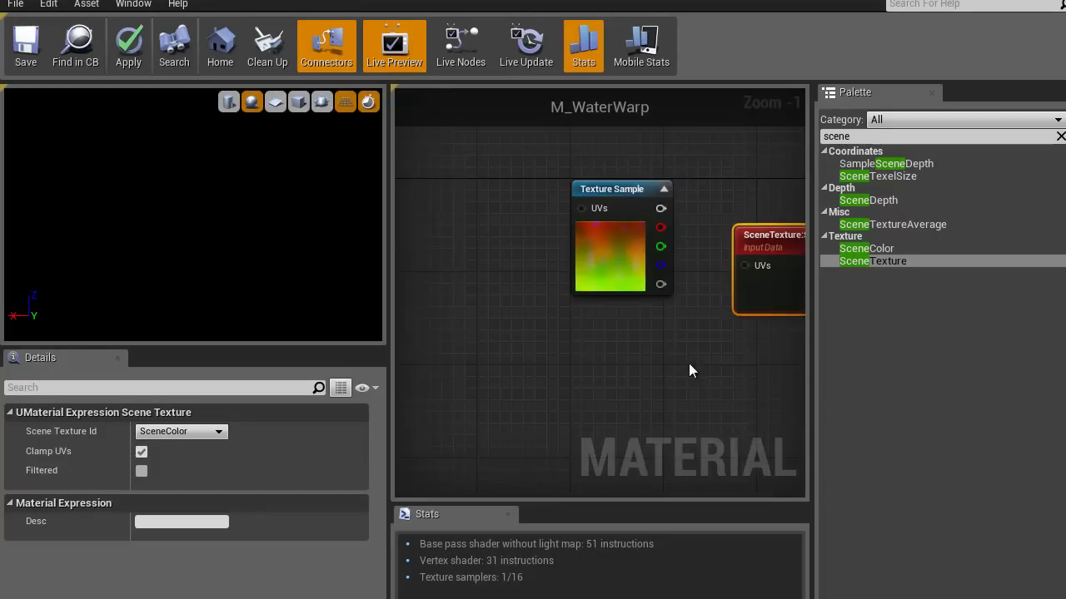
drag(601, 240, 508, 252)
right_drag(554, 398, 579, 401)
Step: Find the Panner expression by searching for "panner" and place it in the graph near the Texture Sample
click(808, 137)
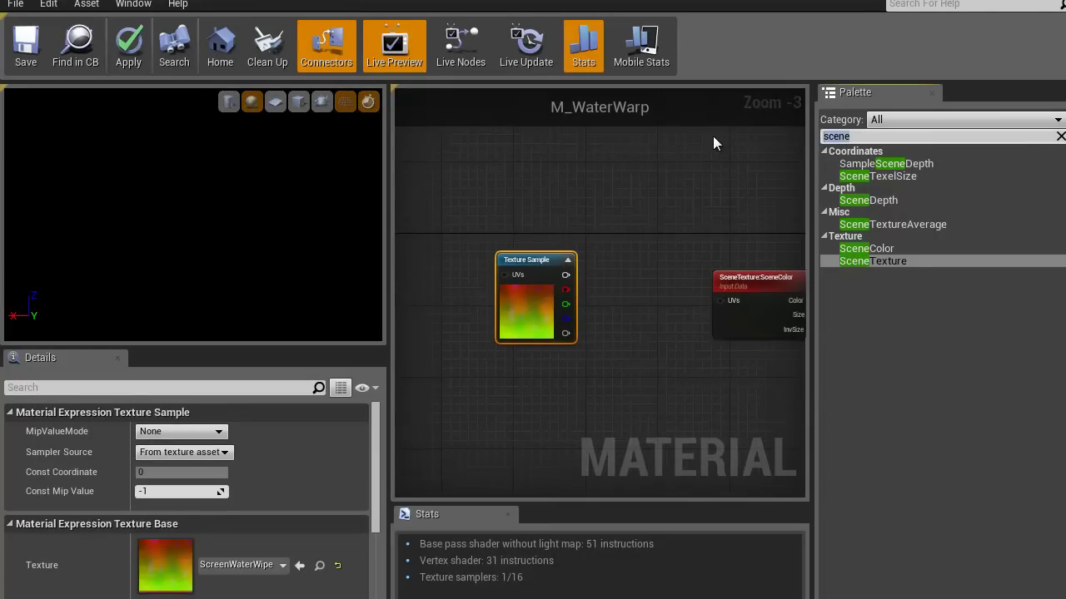
key(BackSpace)
key(BackSpace)
key(BackSpace)
key(BackSpace)
key(BackSpace)
text(panner)
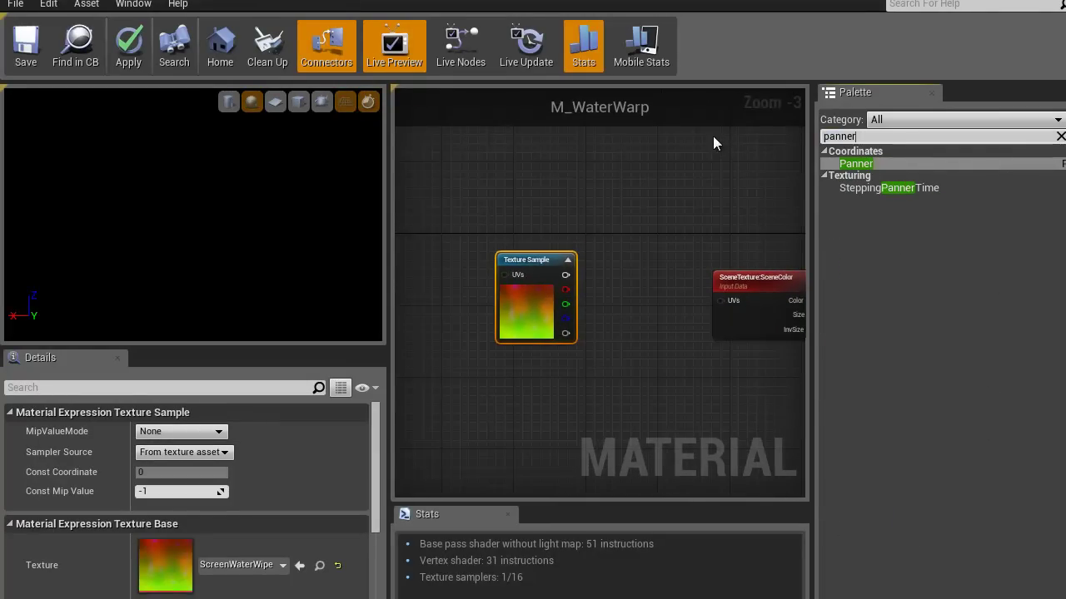
click(857, 165)
drag(447, 201, 448, 201)
right_drag(557, 186, 567, 184)
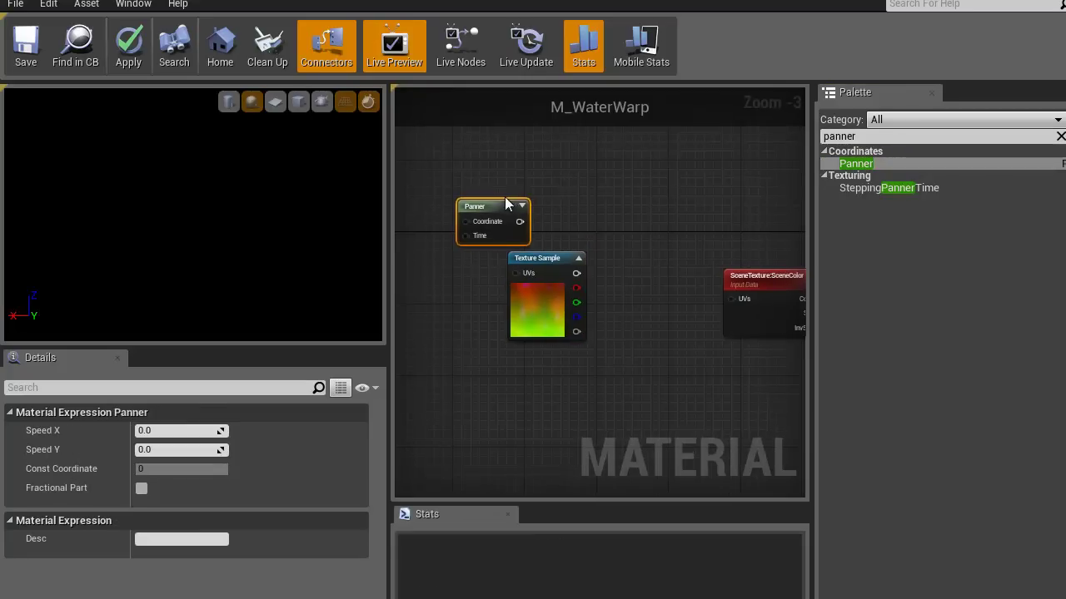
Step: Connect the Panner's output to the Texture Sample's UVs and set the Panner's Speed Y to -1.0
drag(434, 248, 436, 284)
drag(508, 282, 516, 275)
right_drag(480, 341, 507, 341)
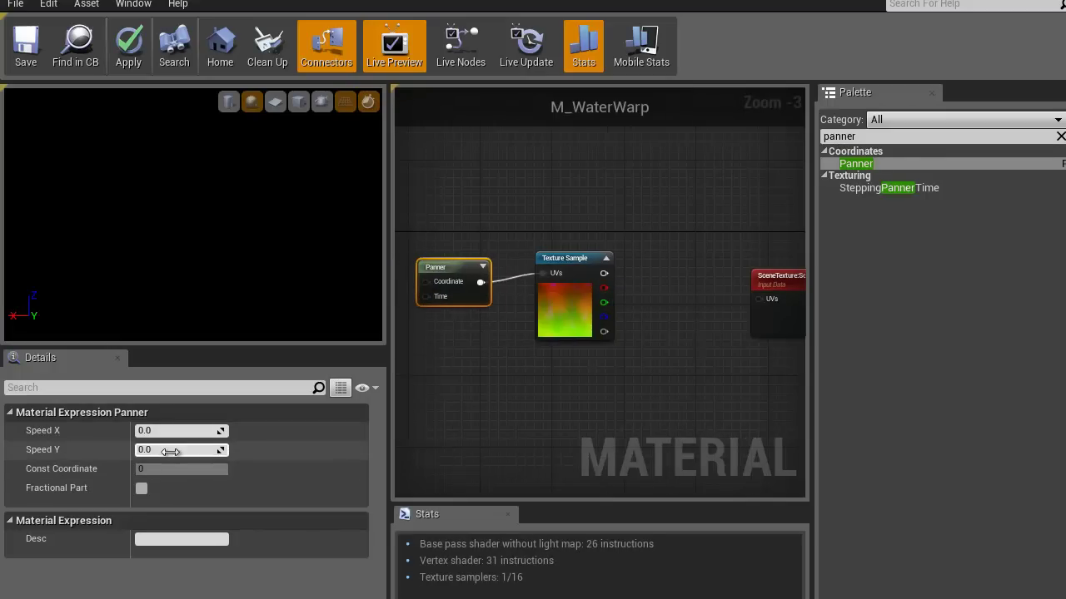
key(Return)
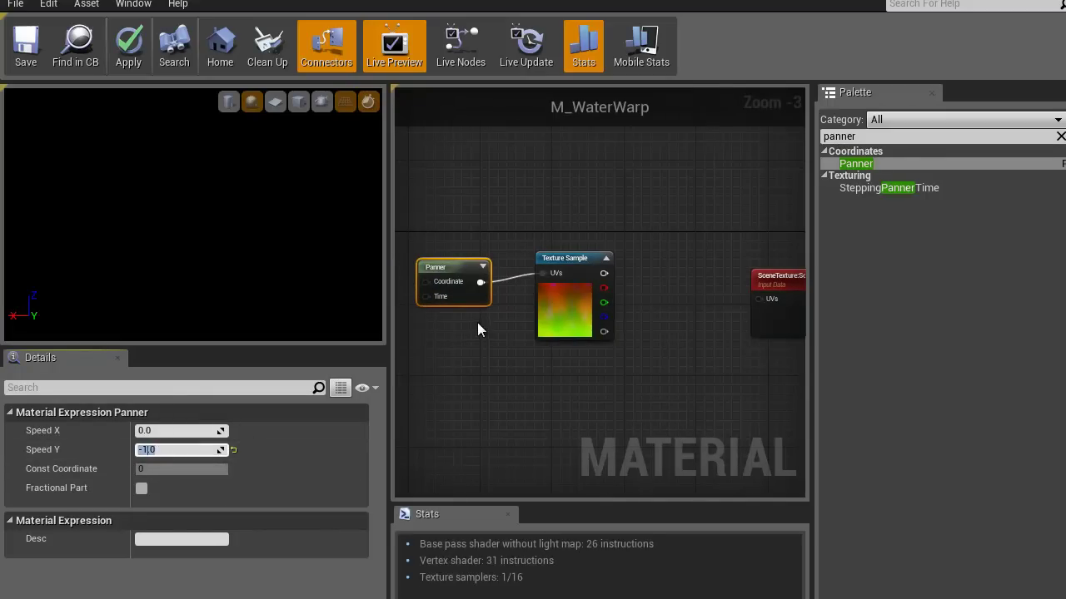
Step: Connect the Texture Sample's red output to the SceneTexture UVs, apply the material and inspect the distortion in the level
right_drag(476, 325, 441, 330)
drag(549, 288, 710, 300)
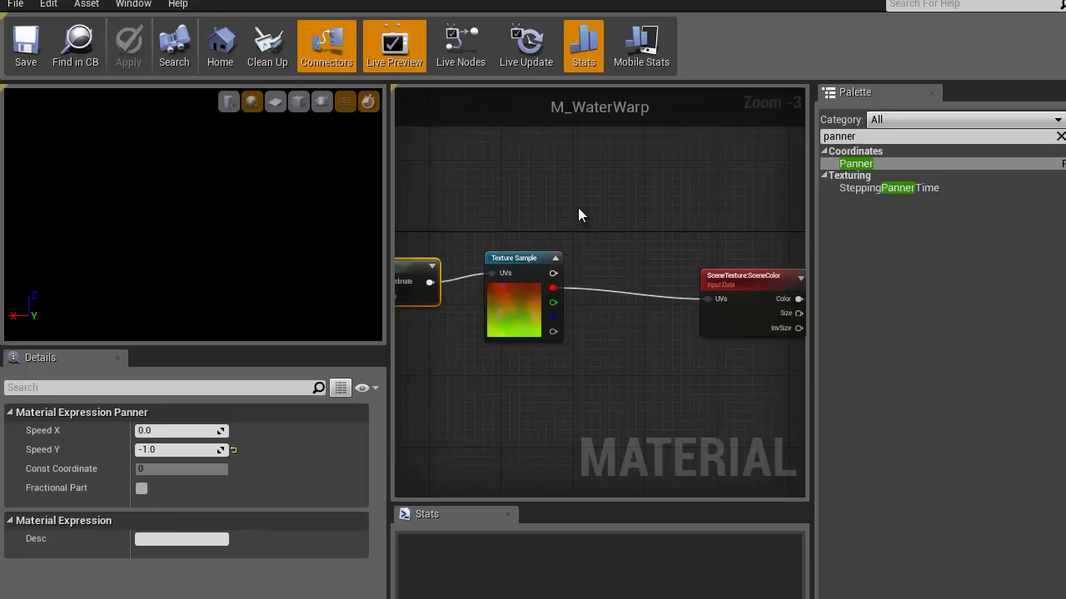
right_drag(614, 203, 604, 194)
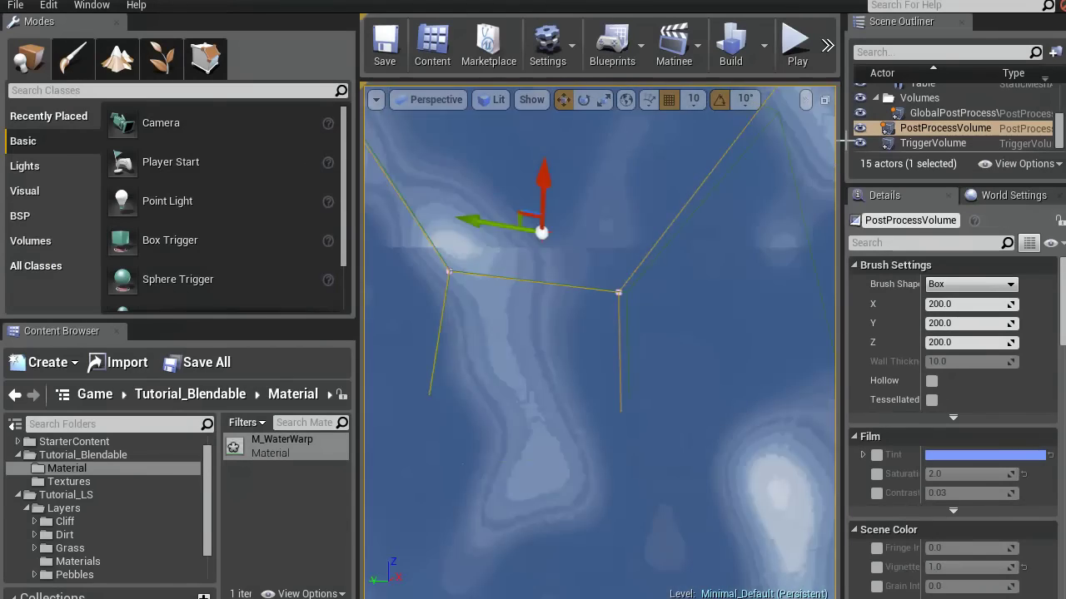
right_drag(846, 141, 700, 196)
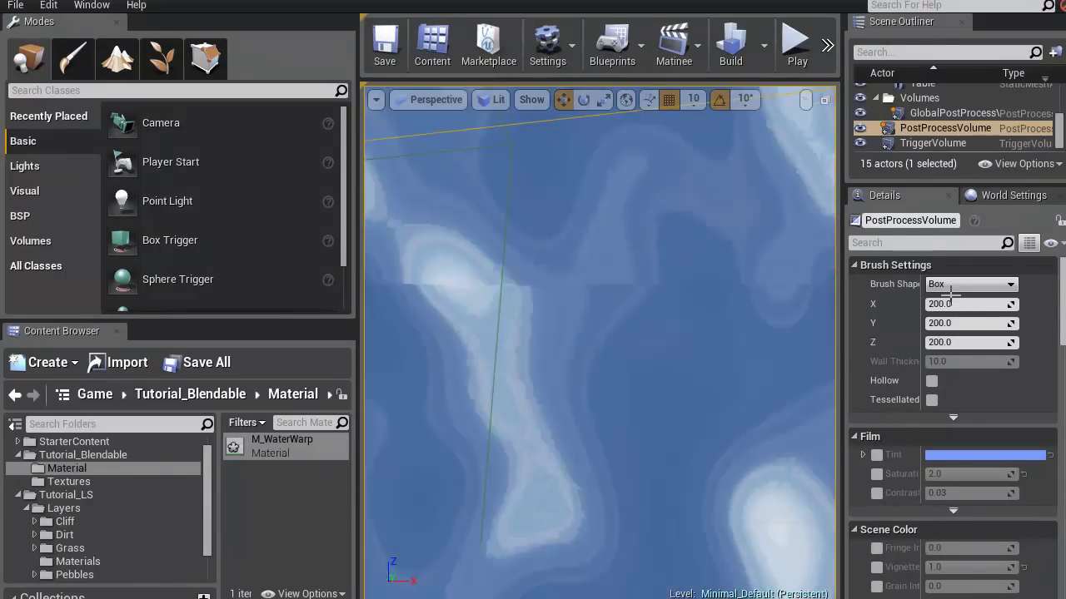
right_drag(956, 300, 1064, 370)
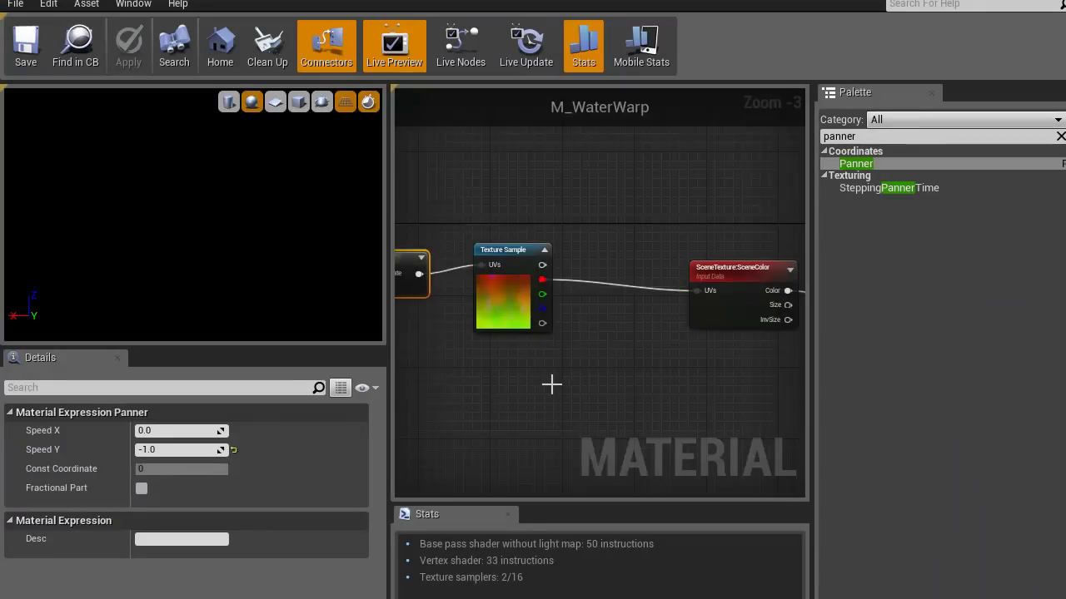
Step: Find the TextureCoordinate expression by searching for "texture coord" and place it above the Texture Sample
right_drag(551, 381, 596, 278)
right_drag(704, 333, 636, 355)
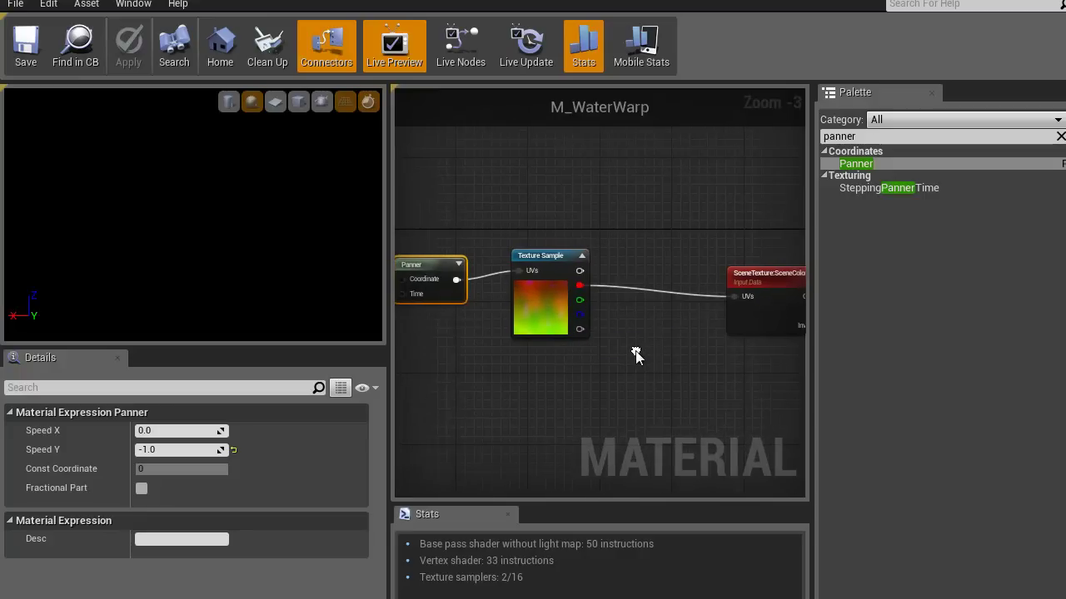
click(894, 163)
drag(881, 136, 715, 144)
text(texture)
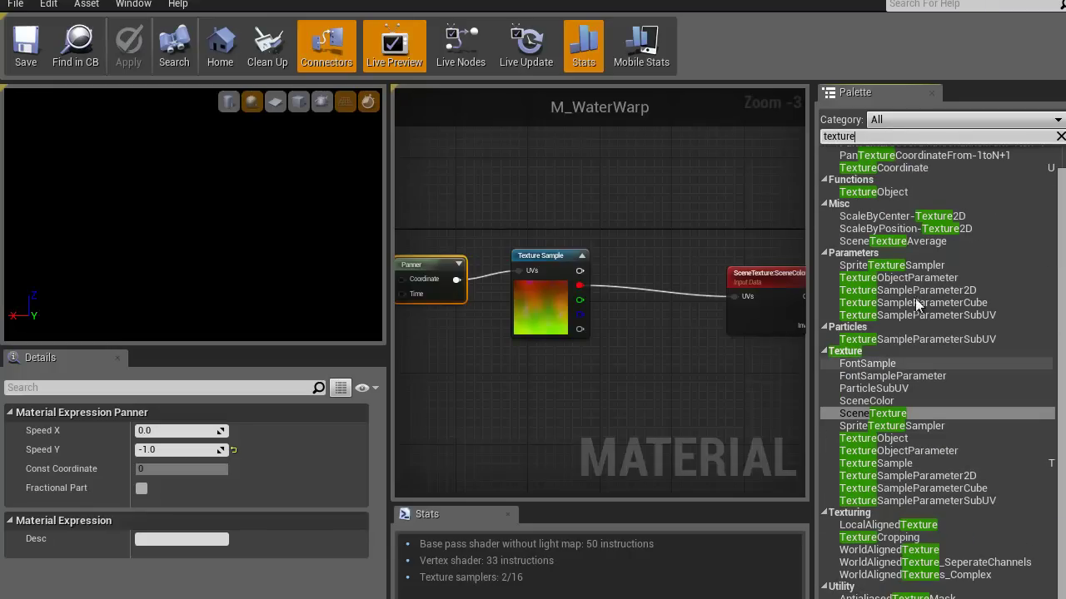
text( coord)
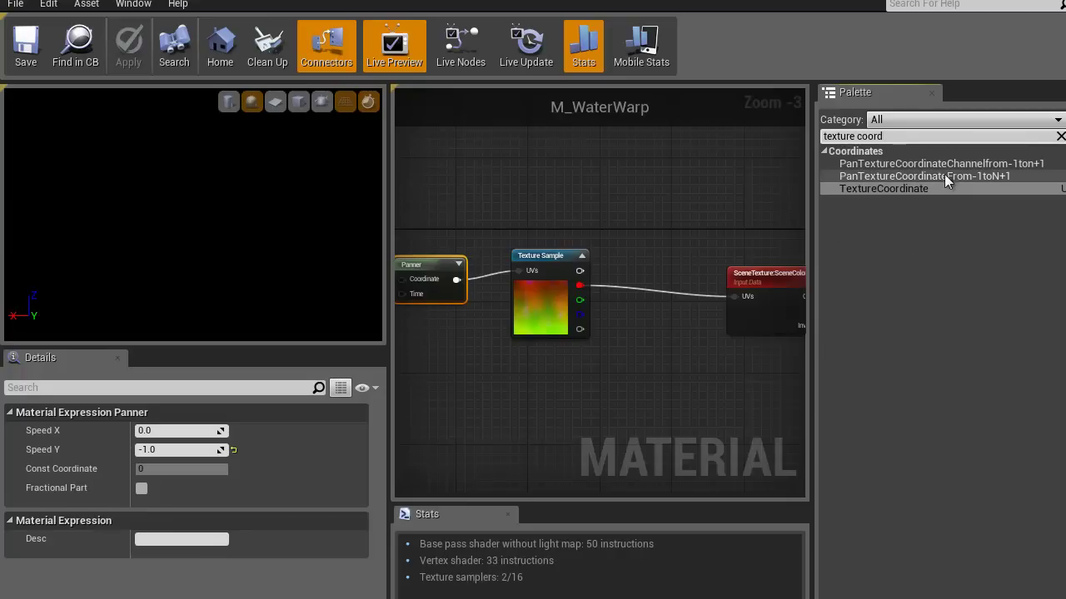
drag(910, 190, 540, 180)
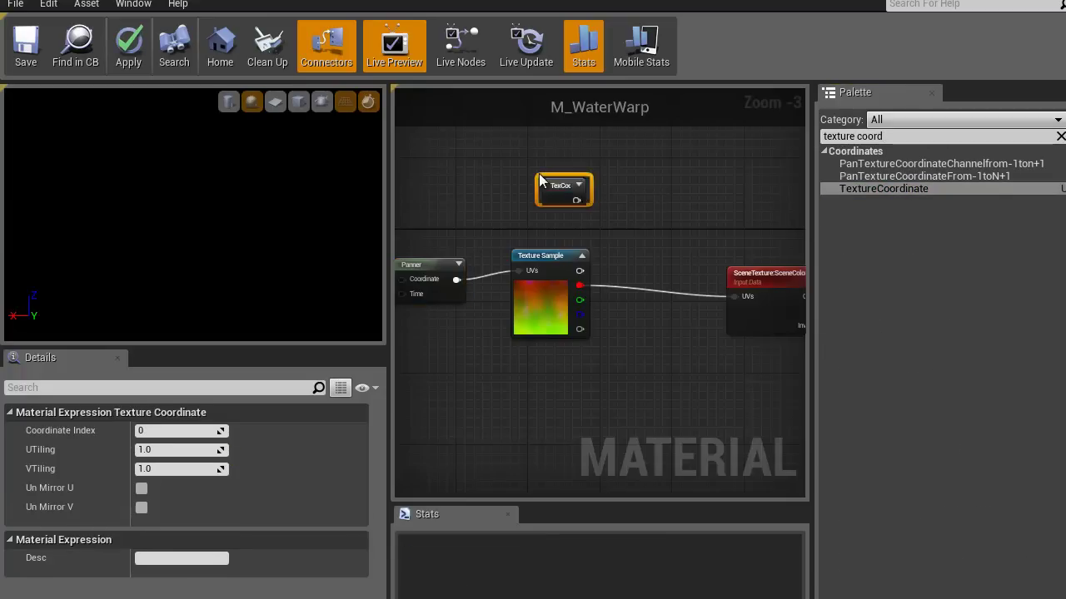
Step: Sum the TexCoord and the Texture Sample's red channel with an Add node, feed it into the SceneTexture UVs and apply
click(615, 250)
ctrl+drag(579, 285, 585, 195)
drag(654, 266, 736, 297)
drag(637, 251, 658, 229)
click(174, 46)
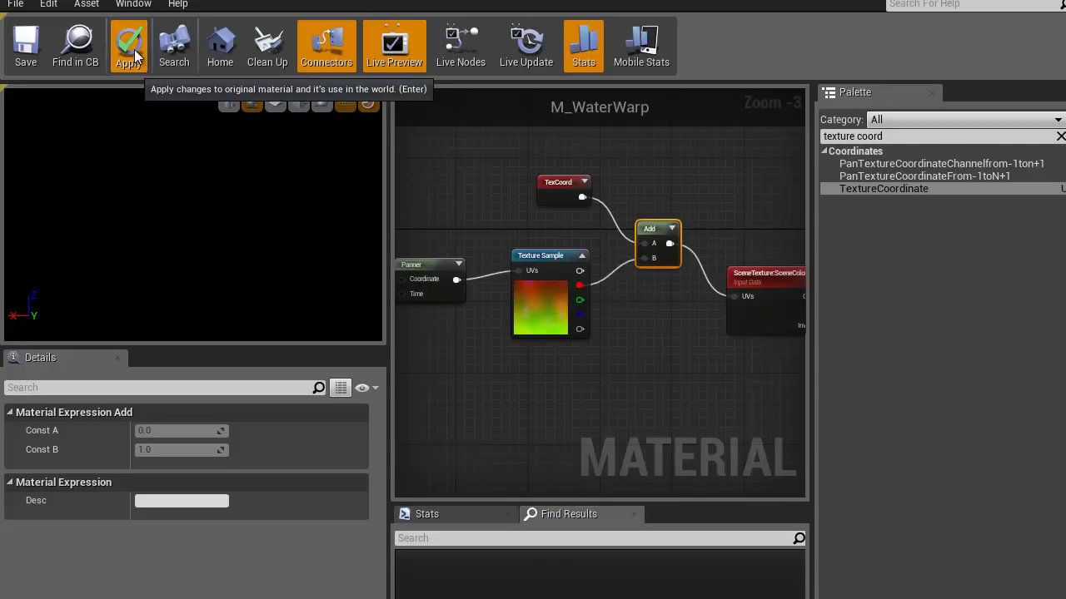
click(632, 514)
click(509, 515)
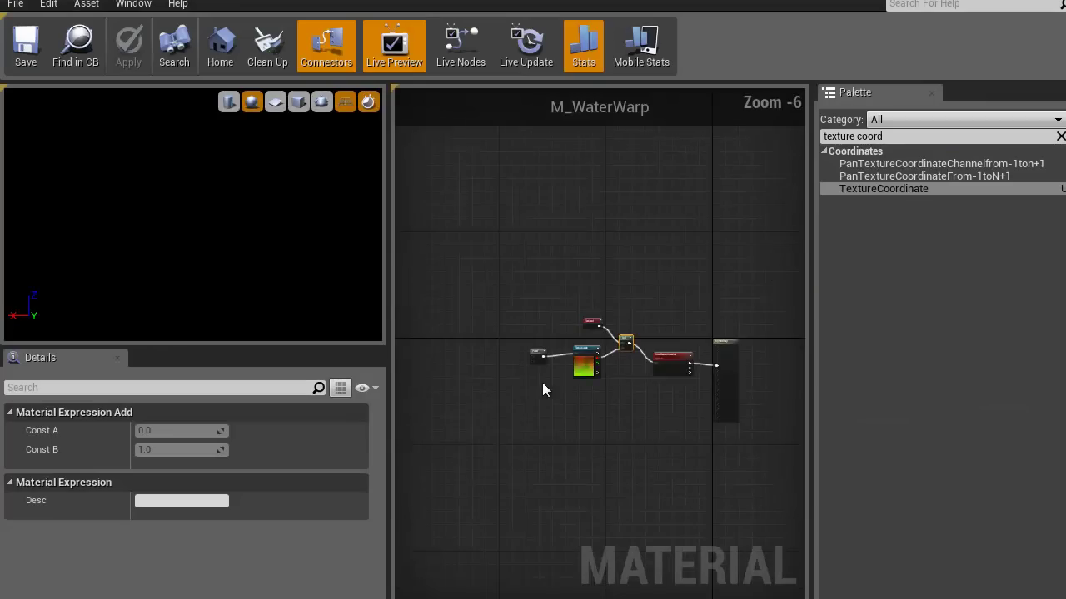
Step: Place a Multiply node between the Add and SceneTexture nodes and connect the Add output to its A input
drag(534, 398, 641, 299)
scroll(636, 323, up, 3)
right_drag(550, 336, 572, 419)
click(628, 335)
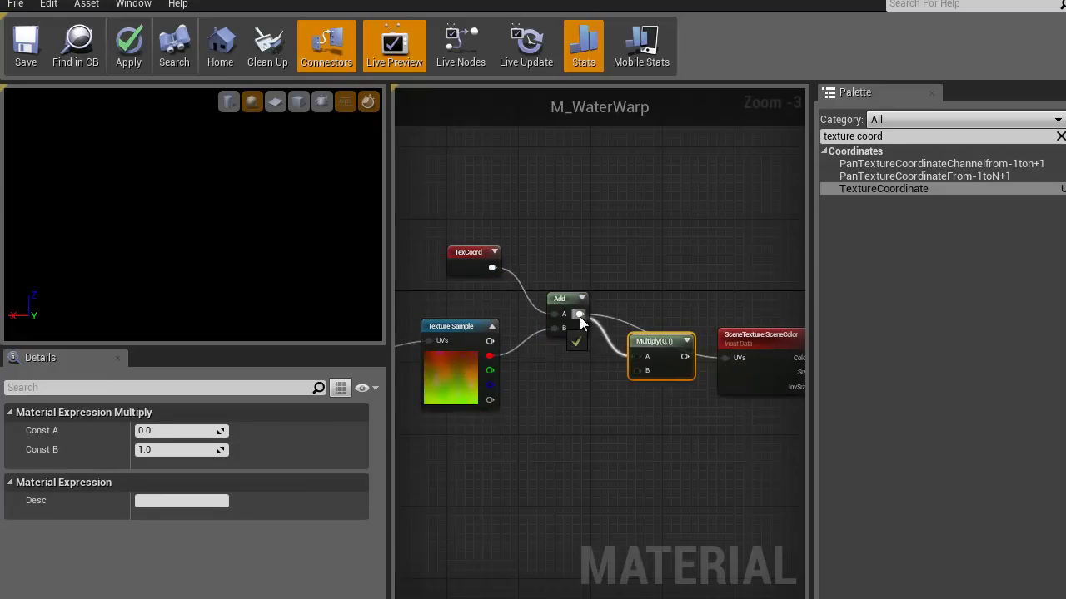
drag(579, 315, 580, 316)
click(581, 414)
right_drag(581, 413, 599, 345)
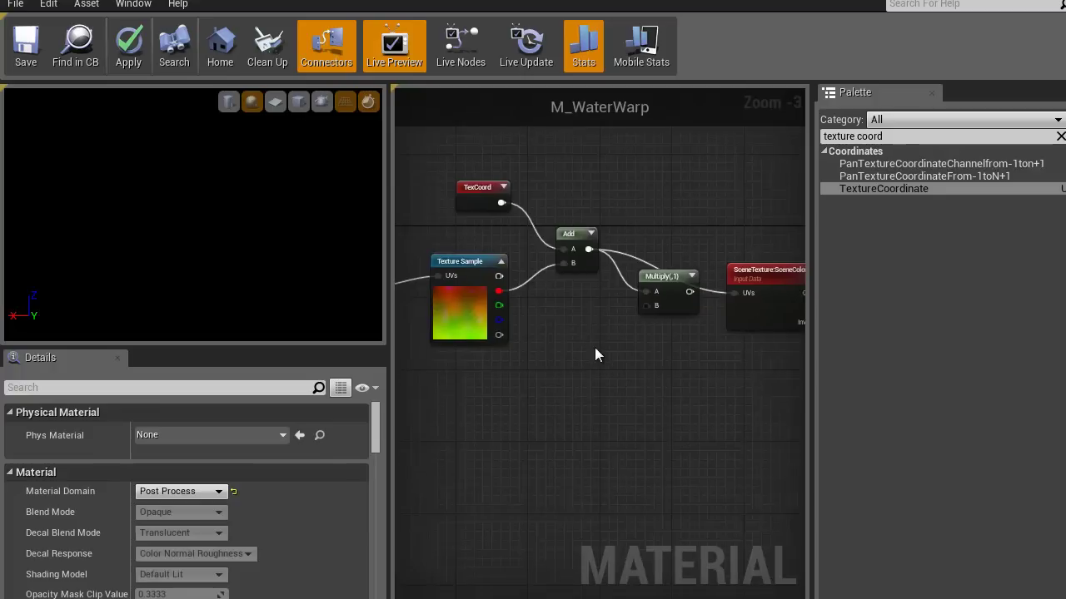
scroll(599, 352, up, 3)
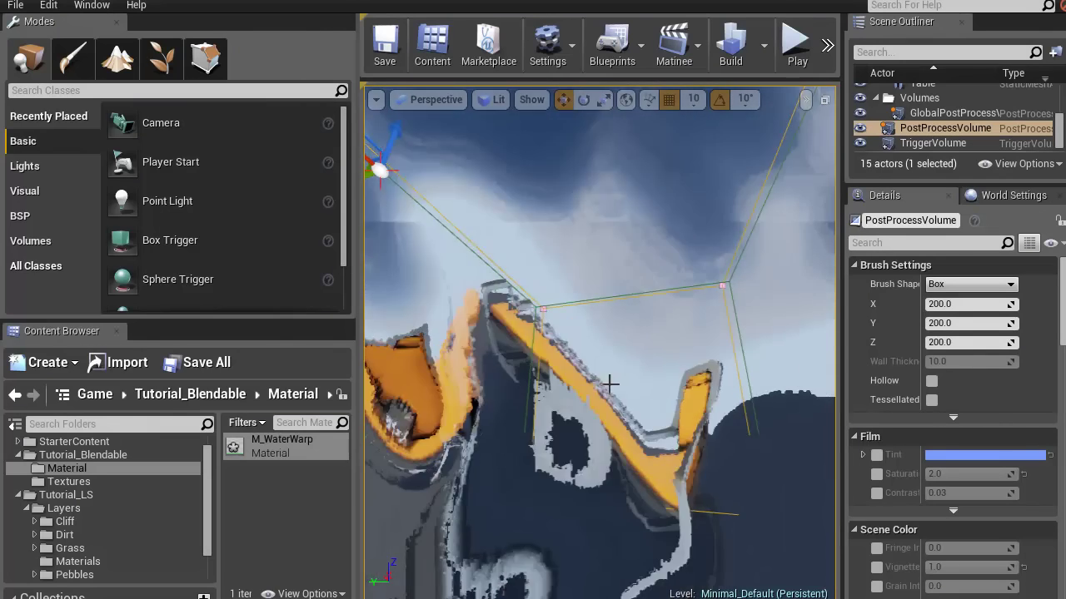
right_drag(608, 383, 627, 395)
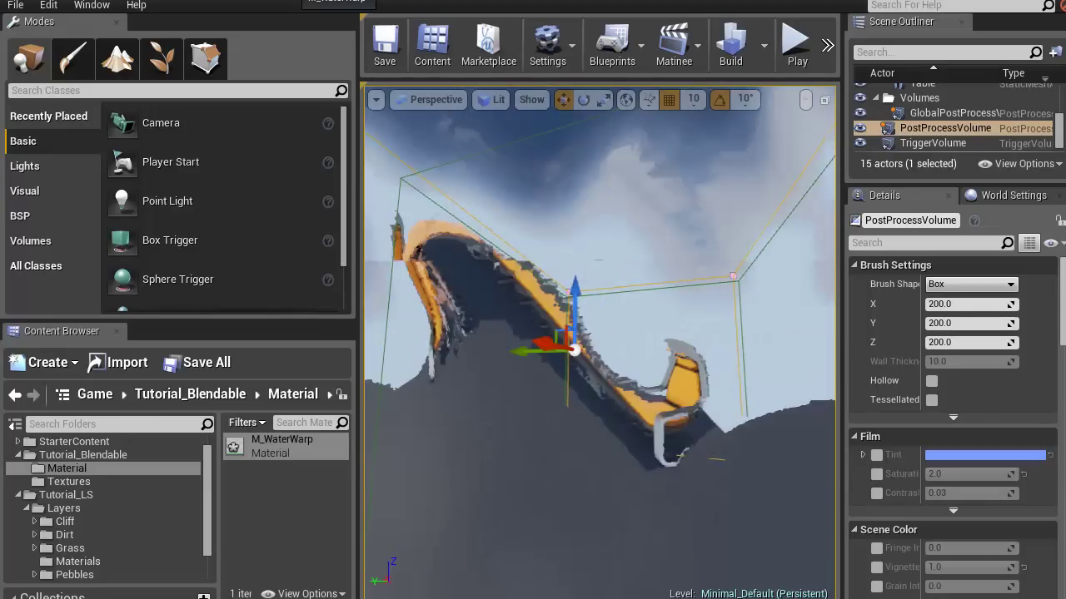
click(296, 1)
right_drag(597, 395, 646, 378)
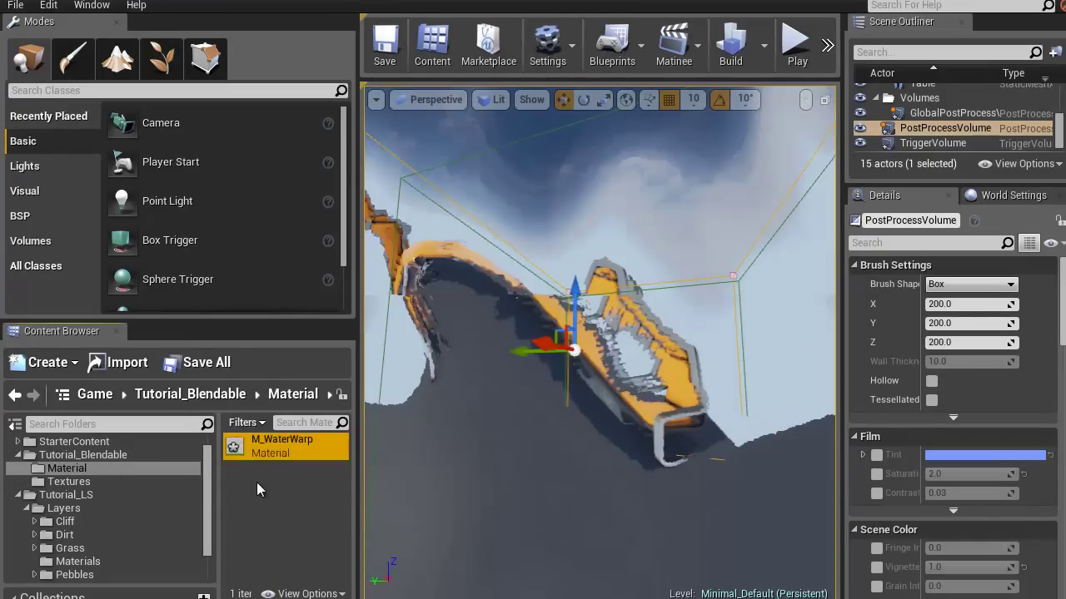
Step: Create a Material Parameter Collection named WaterWarp_Collection in the Tutorial_Blendable Material folder
right_click(256, 482)
mouse_move(310, 399)
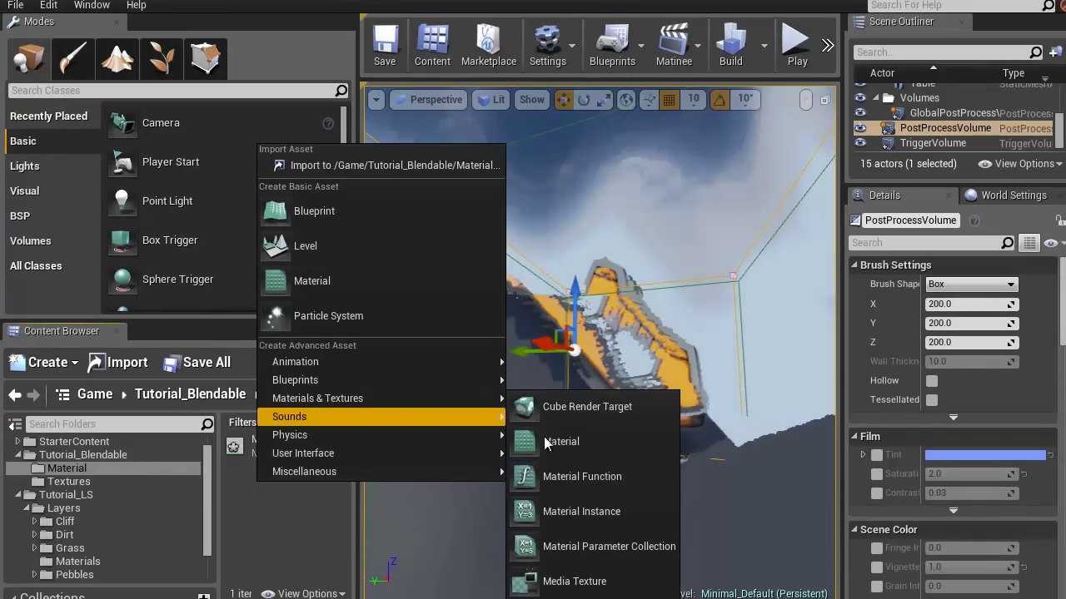
click(598, 546)
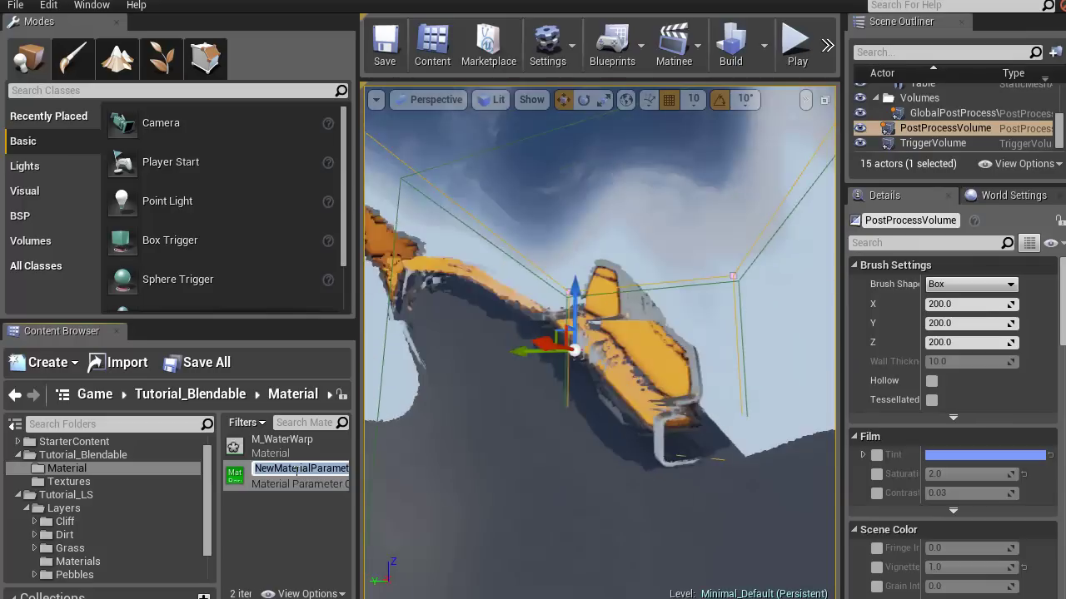
text(Wa)
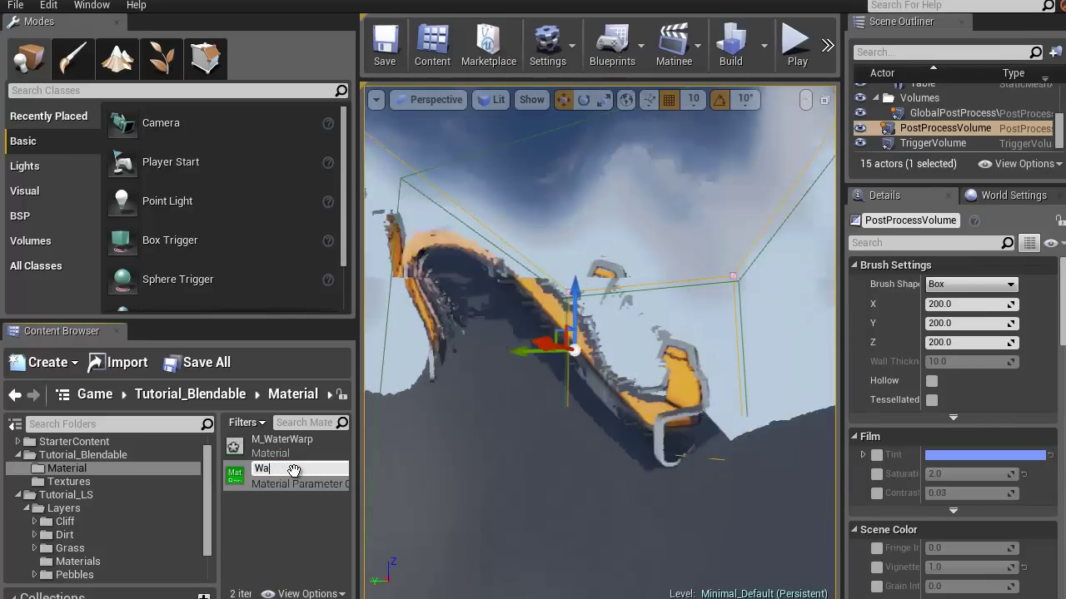
text(terWarp_C)
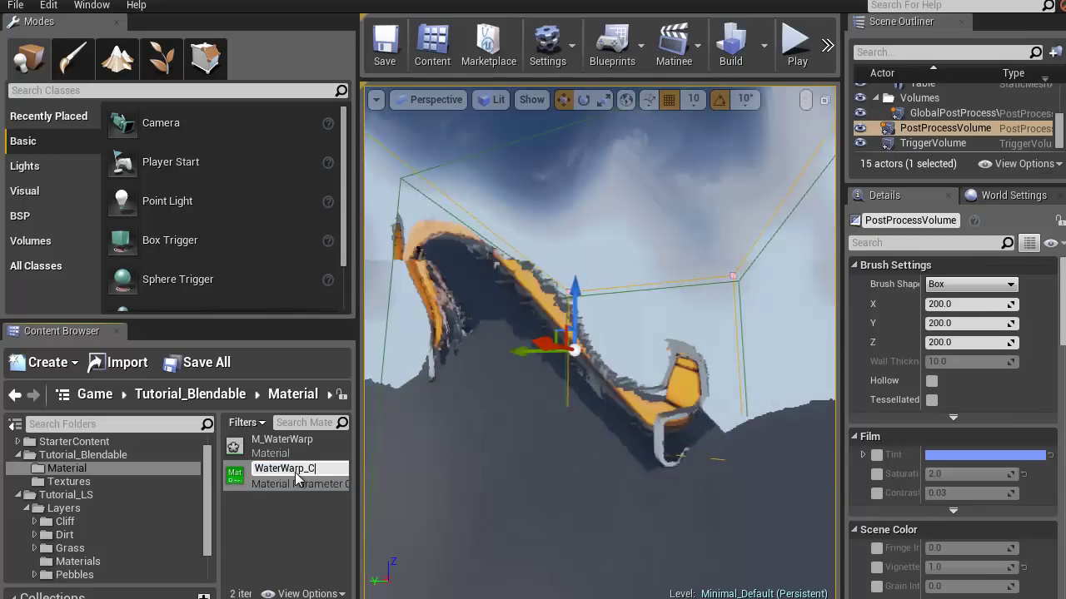
text(ollection)
key(Return)
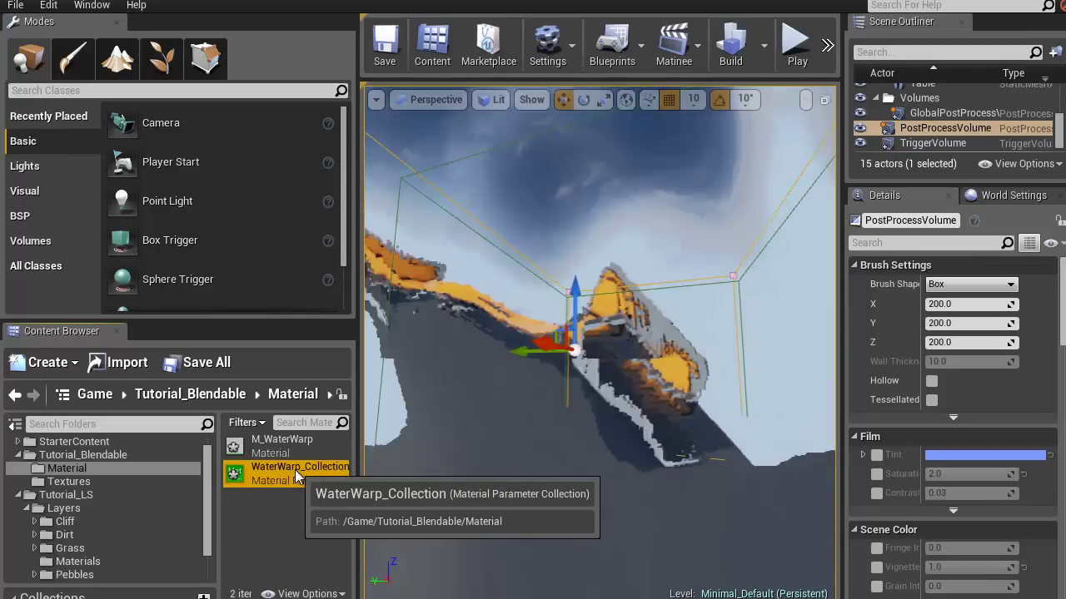
Step: Open WaterWarp_Collection and add a scalar parameter named "Strentgh" with a default value of 0.5
double_click(297, 475)
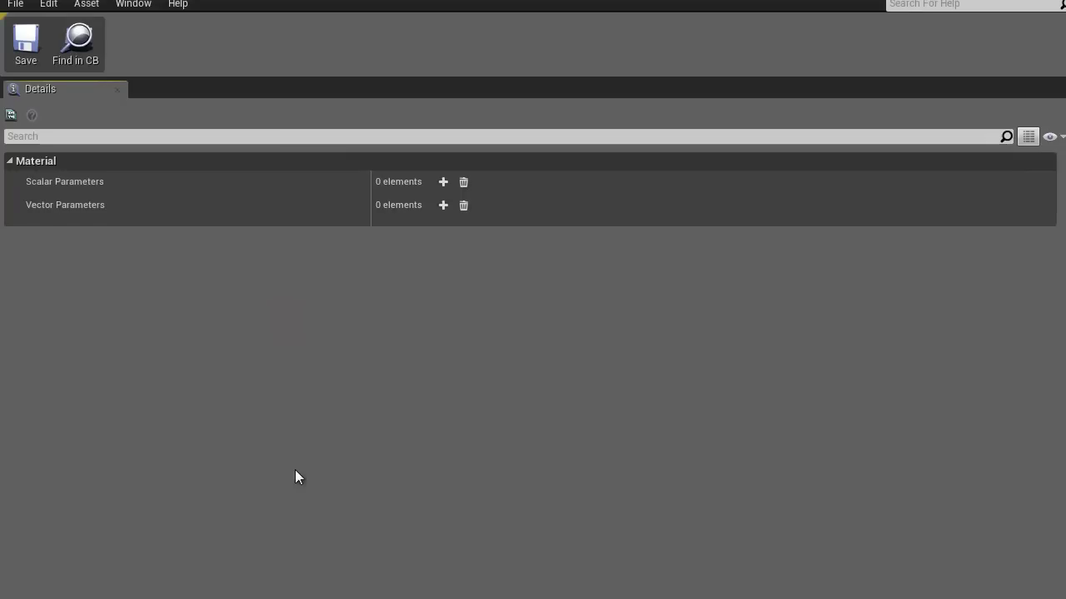
click(443, 183)
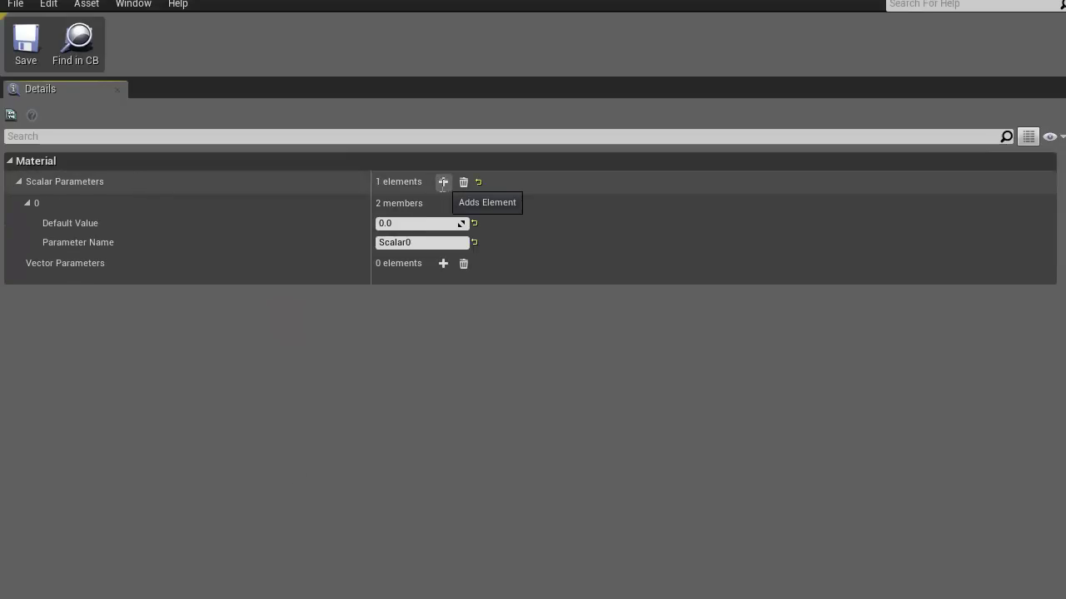
click(407, 243)
text(Strength)
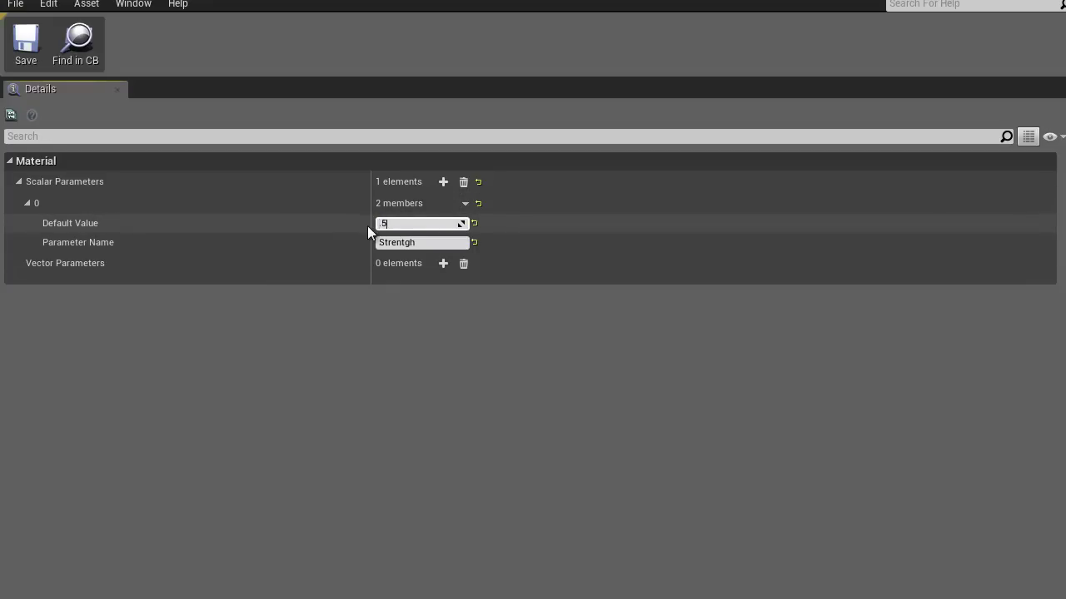
key(Return)
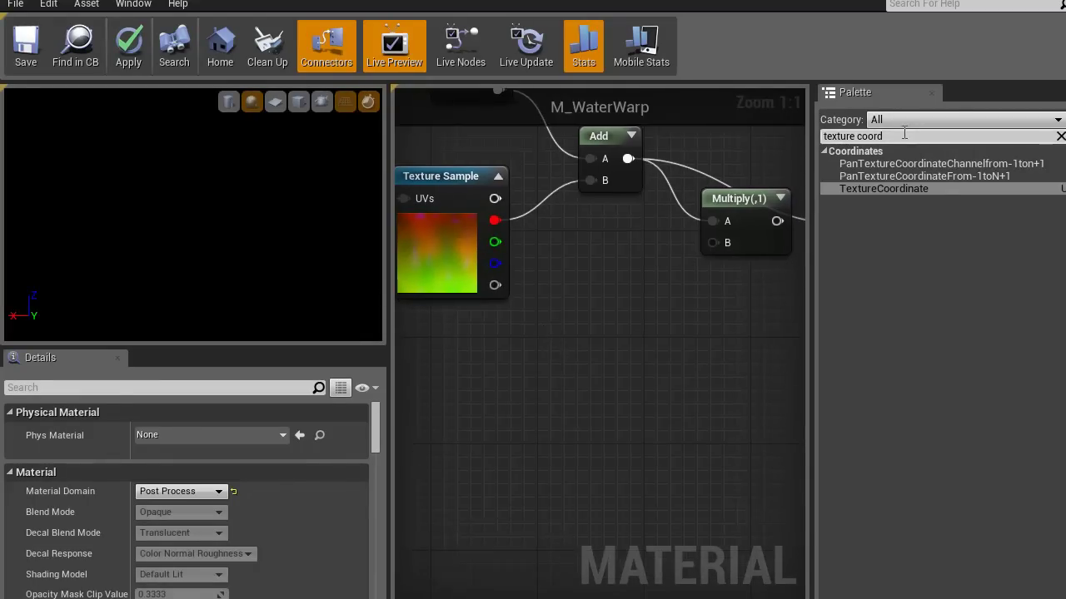
Step: Search the M_WaterWarp palette for "collect" and place a CollectionParameter node below the Texture Sample
text(co)
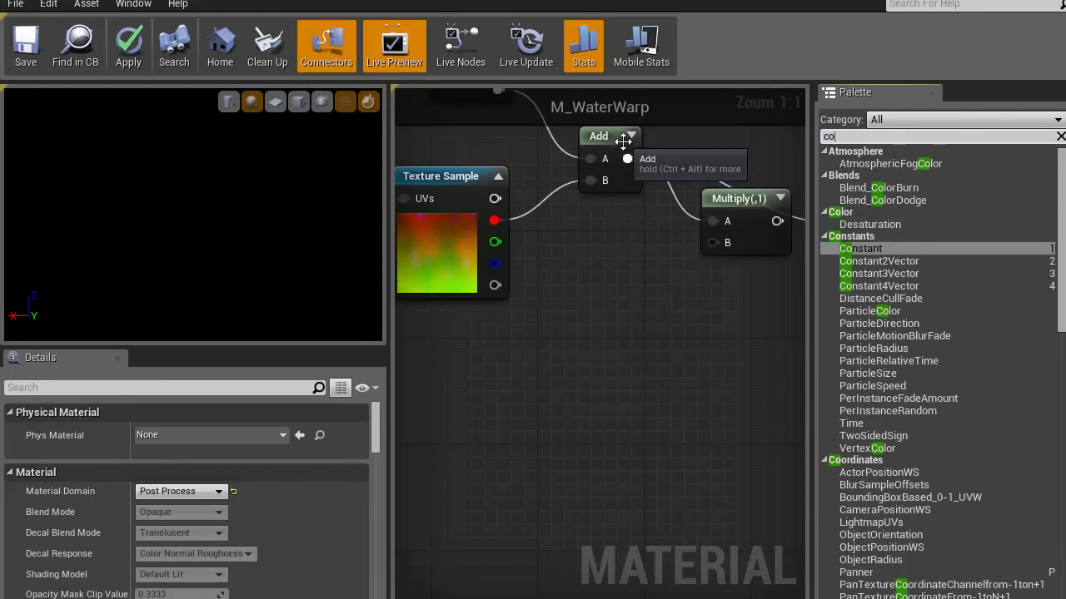
text(llect)
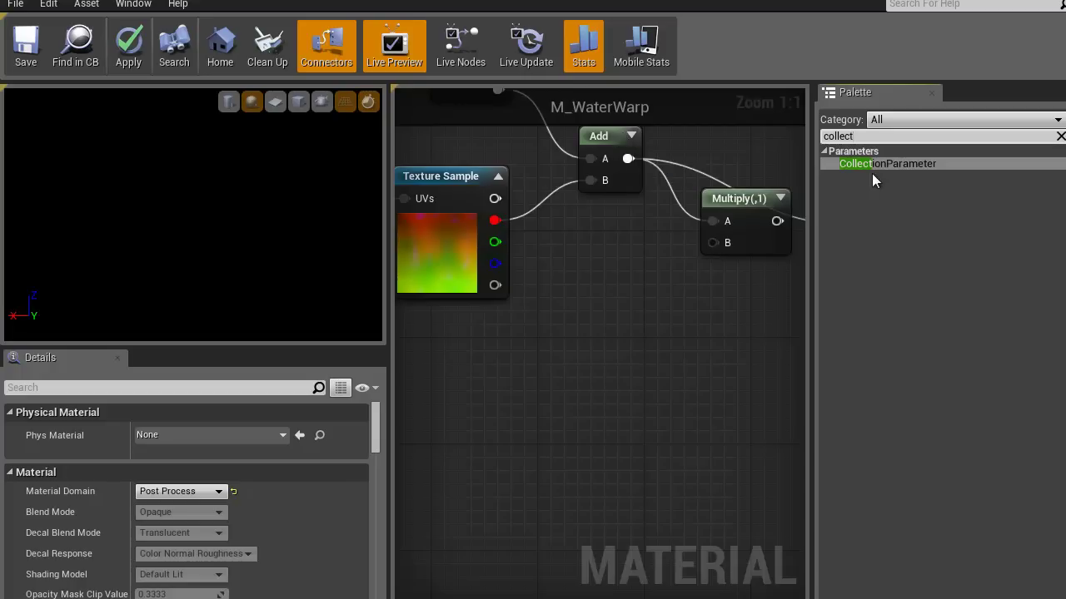
drag(882, 169, 540, 336)
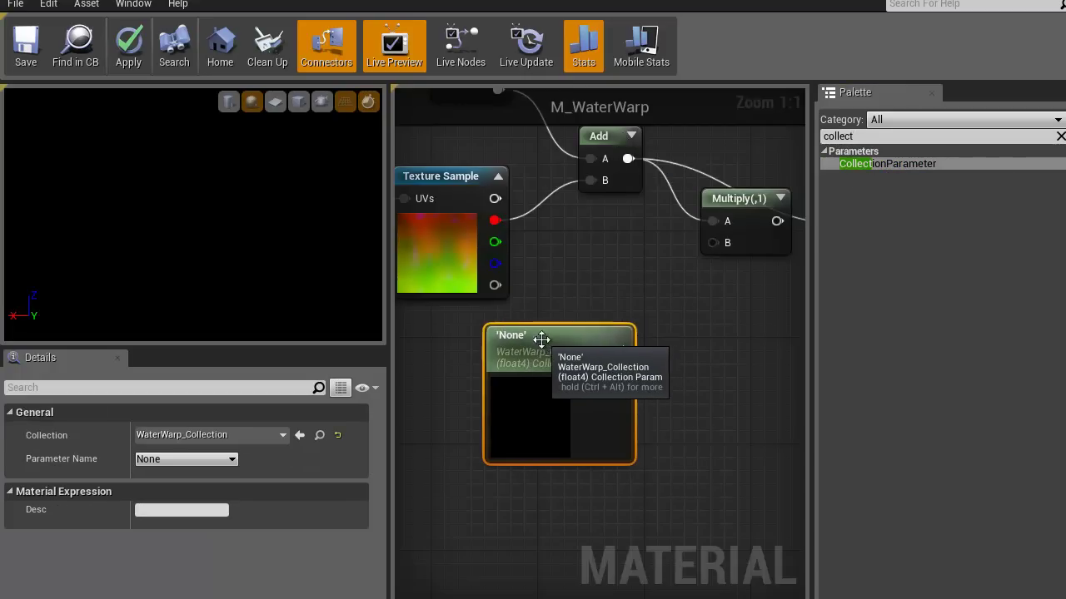
Step: Assign WaterWarp_Collection to the collection parameter node and choose Strentgh as its parameter name
click(283, 435)
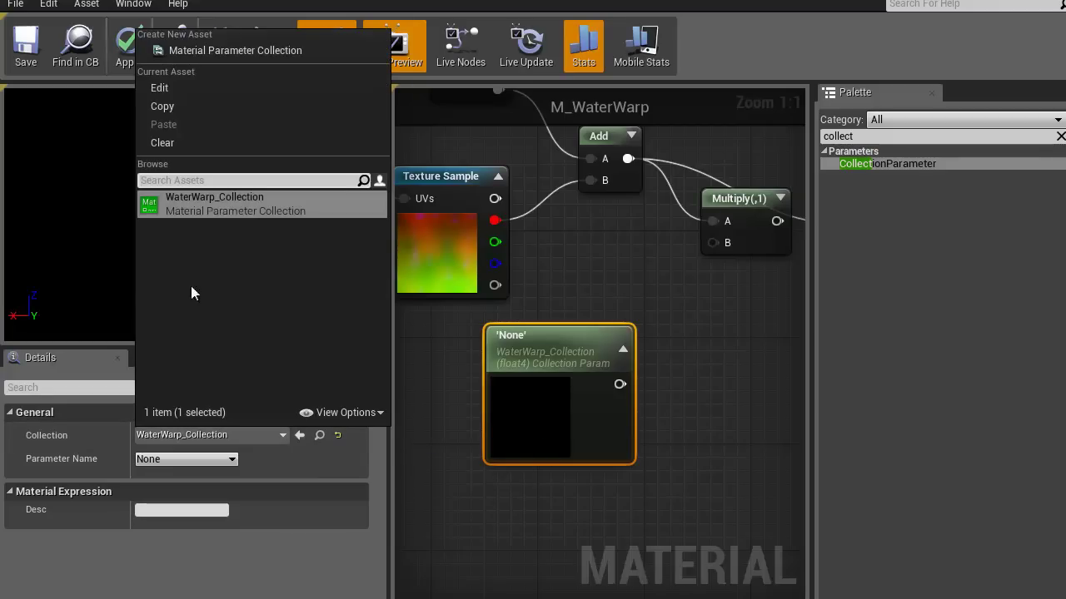
click(183, 201)
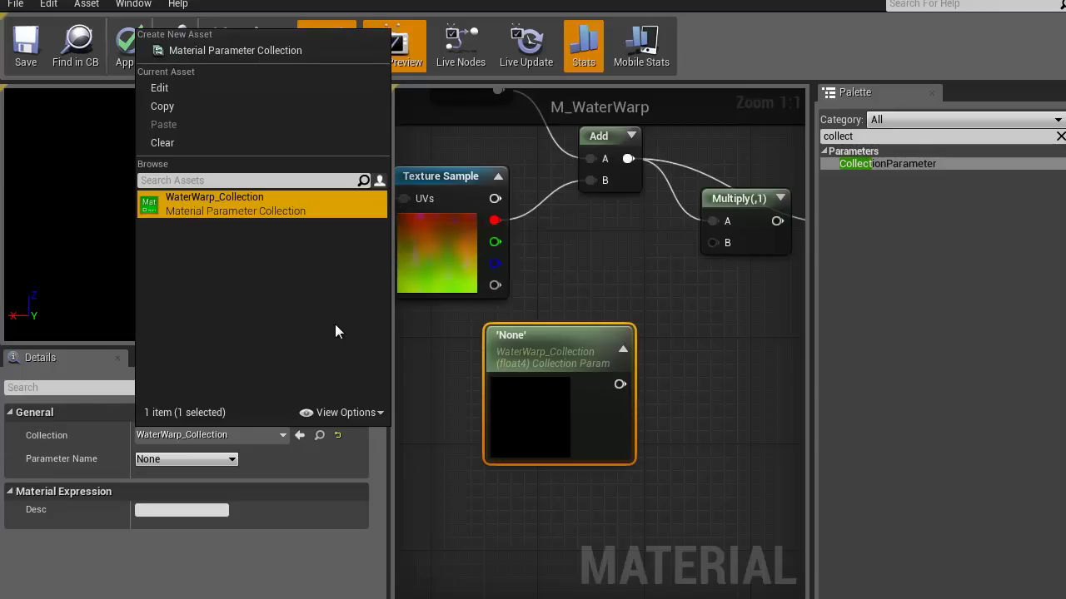
click(449, 332)
click(539, 342)
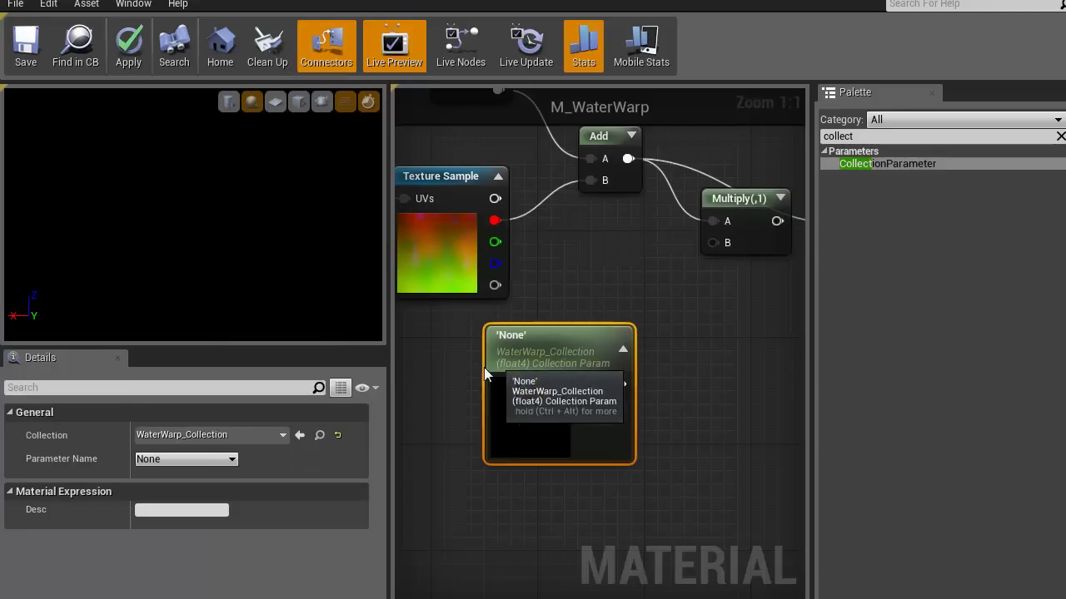
click(282, 435)
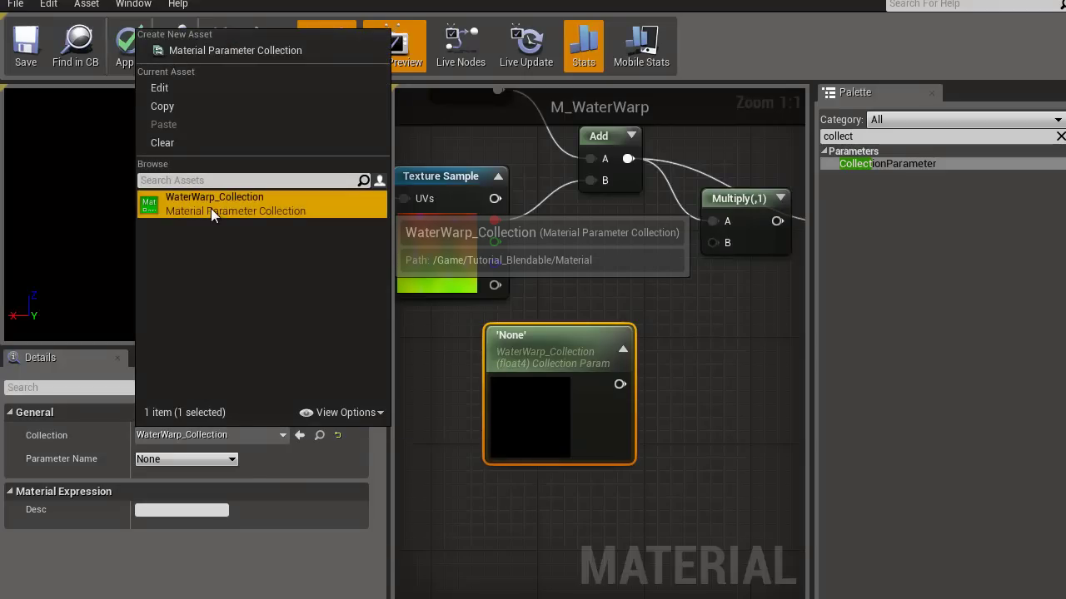
click(460, 391)
click(502, 409)
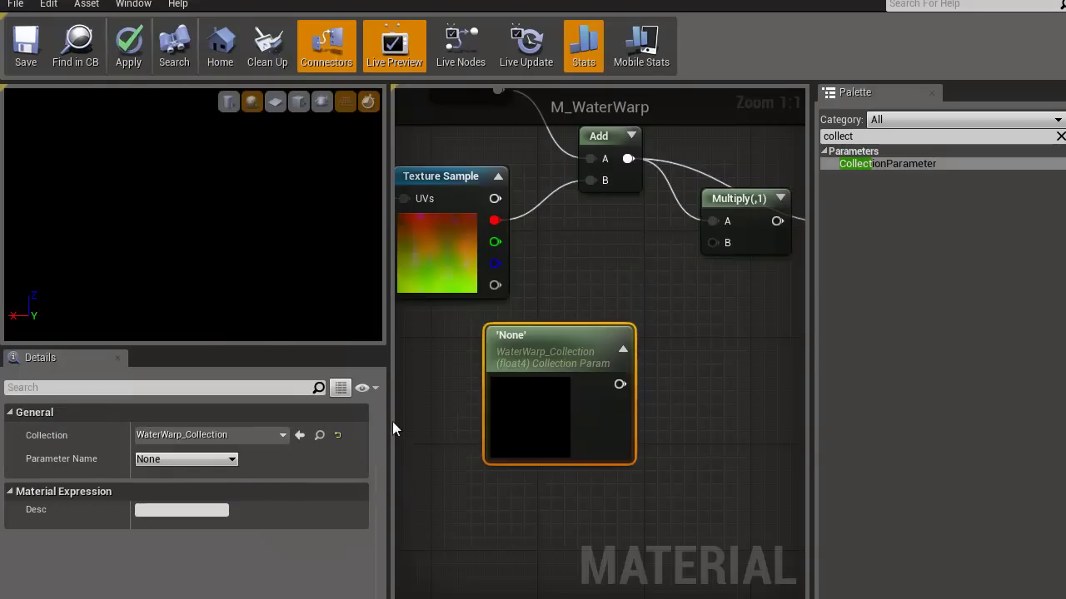
click(230, 459)
click(166, 471)
Step: Connect the Strentgh node to the Multiply's B input and the Multiply output to the SceneTexture UVs, and apply the material
right_drag(631, 276, 573, 327)
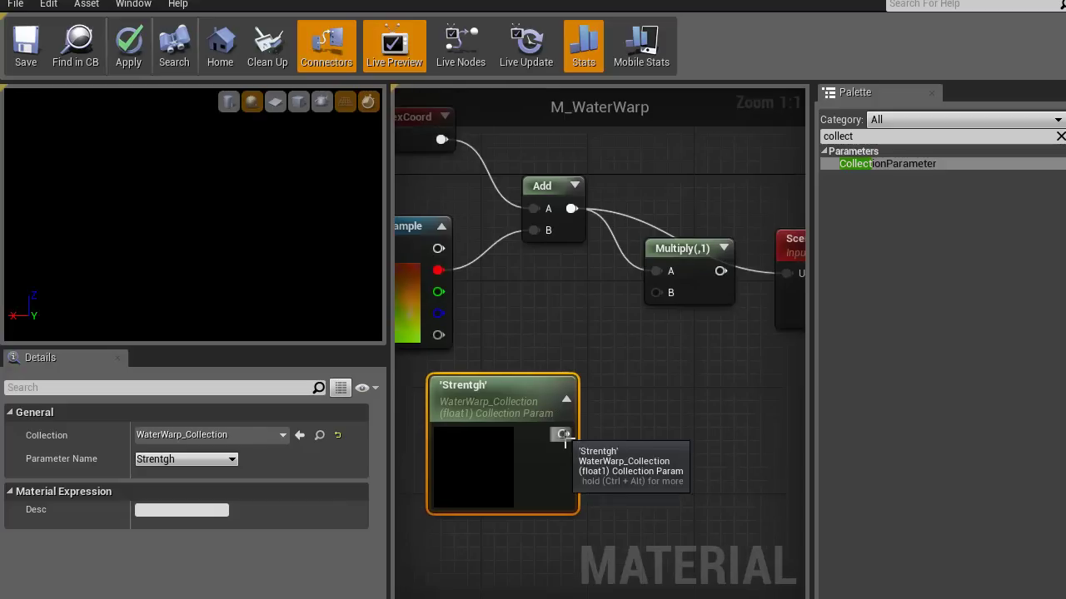
drag(566, 437, 593, 390)
right_drag(674, 445, 586, 445)
drag(615, 270, 705, 273)
scroll(644, 394, down, 2)
click(128, 46)
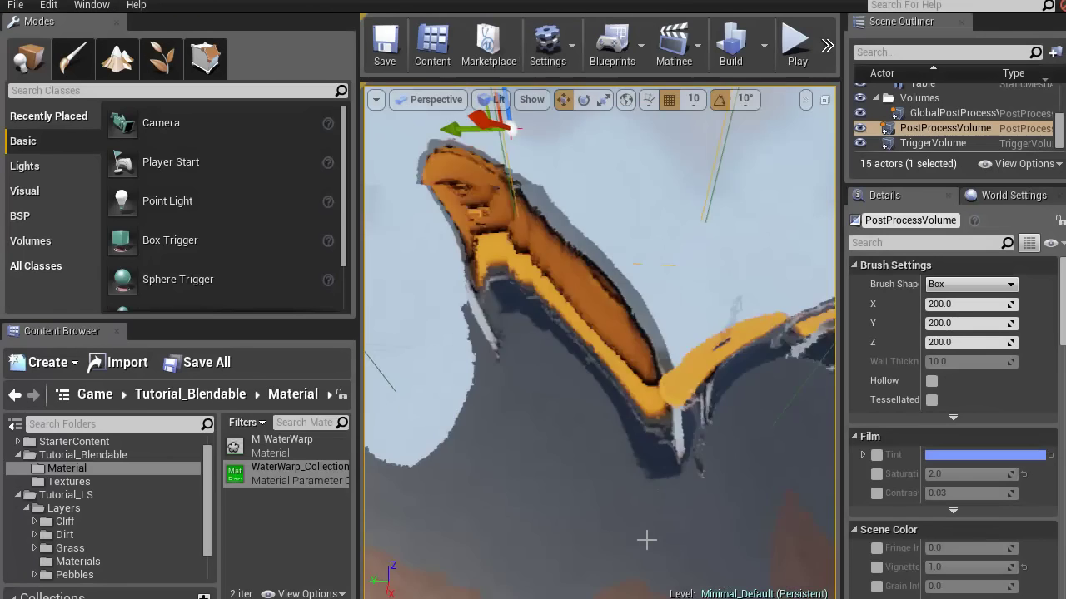
Step: Reopen WaterWarp_Collection from the level editor and shrink its window to sit beside the level viewport
right_drag(647, 541, 606, 574)
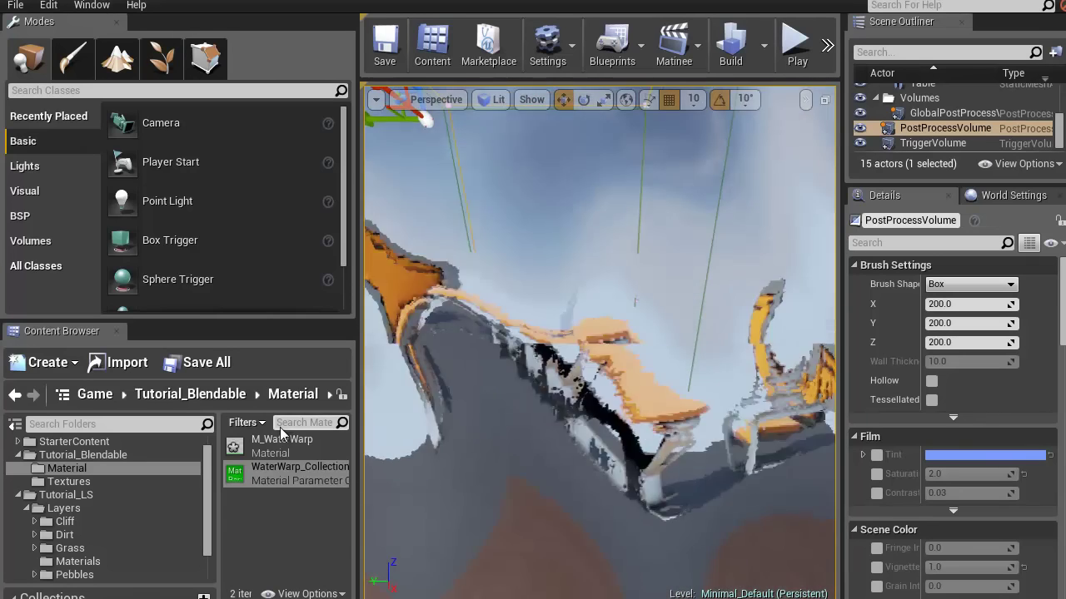
double_click(253, 475)
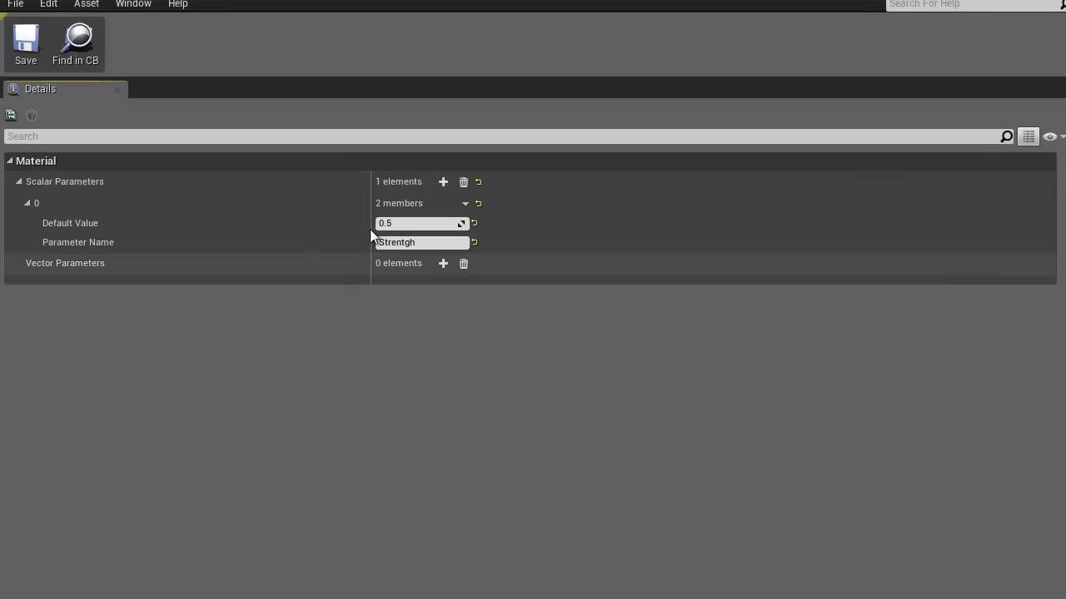
double_click(232, 6)
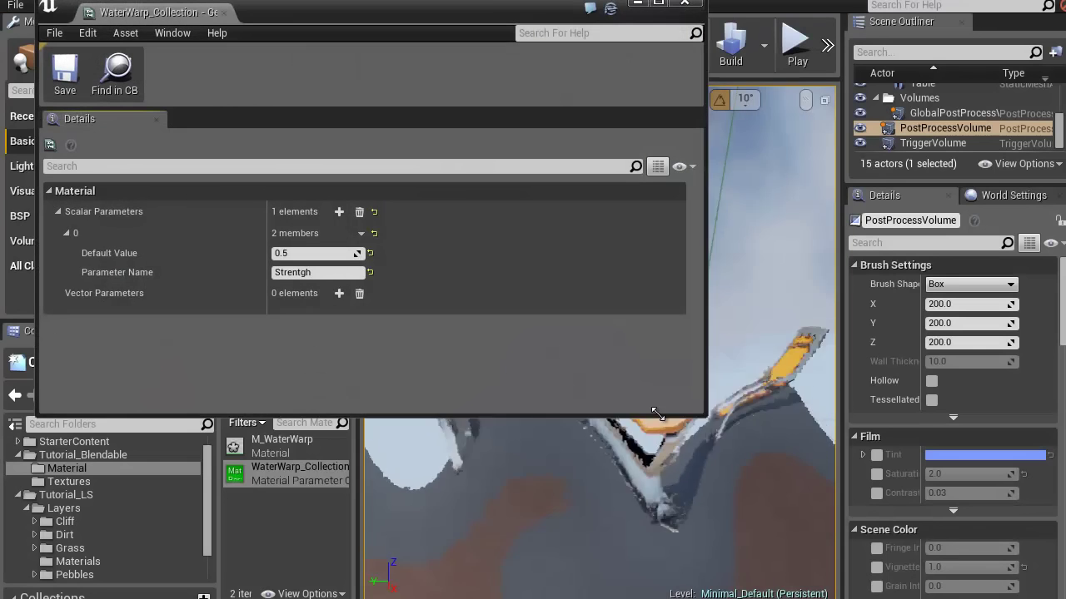
drag(705, 411, 327, 563)
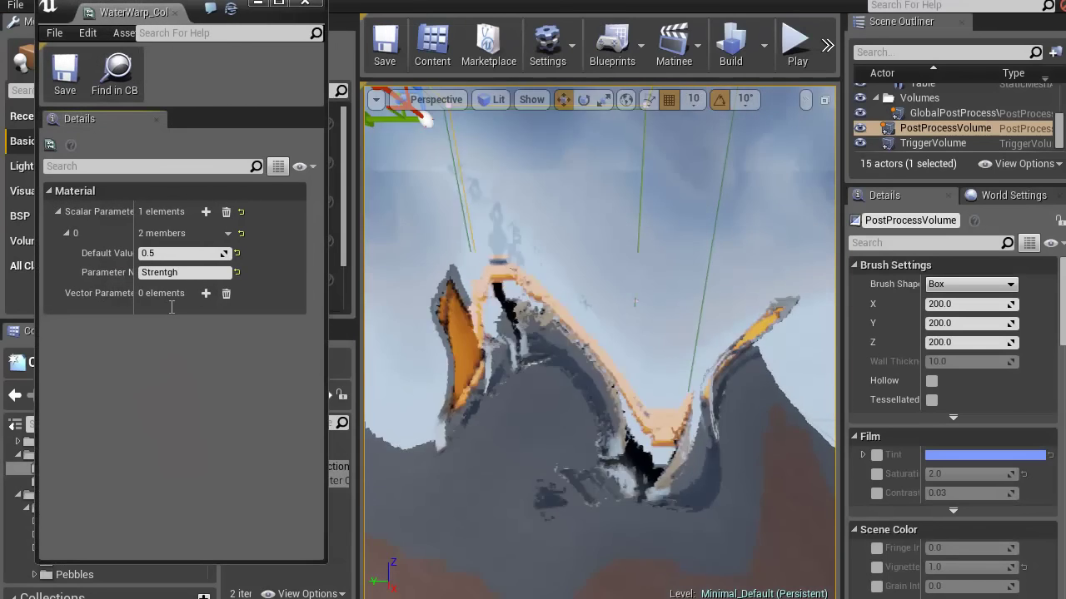
Step: Try a default value of 0.1 for the Strentgh parameter and look over the effect in the level
click(164, 258)
text(0.1)
key(Return)
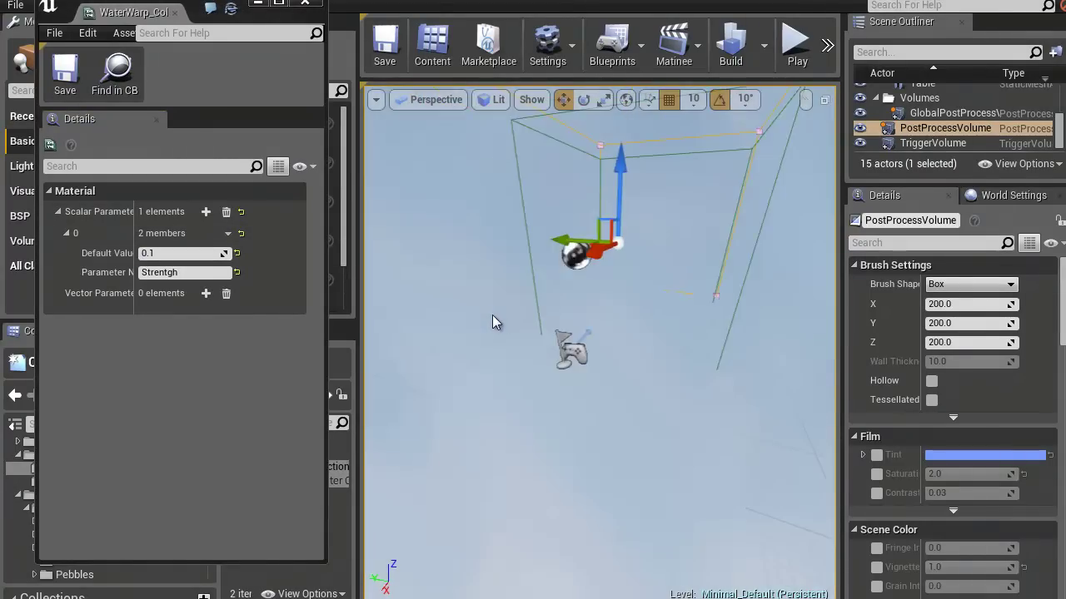
right_drag(527, 322, 586, 160)
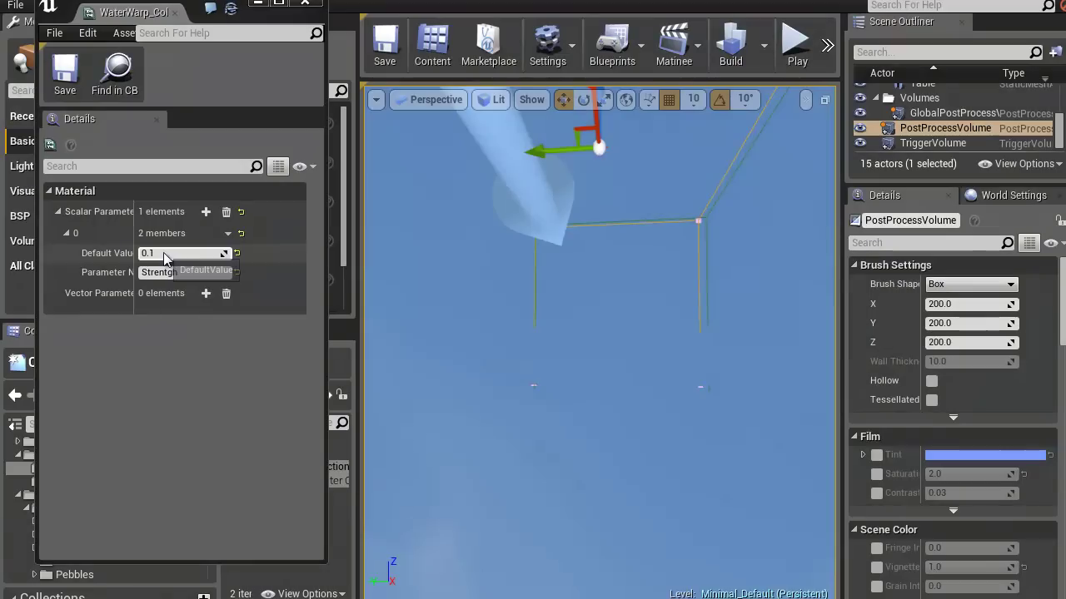
Step: Set the Strentgh parameter's default value to 1.0 and bring the M_WaterWarp material graph back to the front
click(168, 255)
text(1)
key(Return)
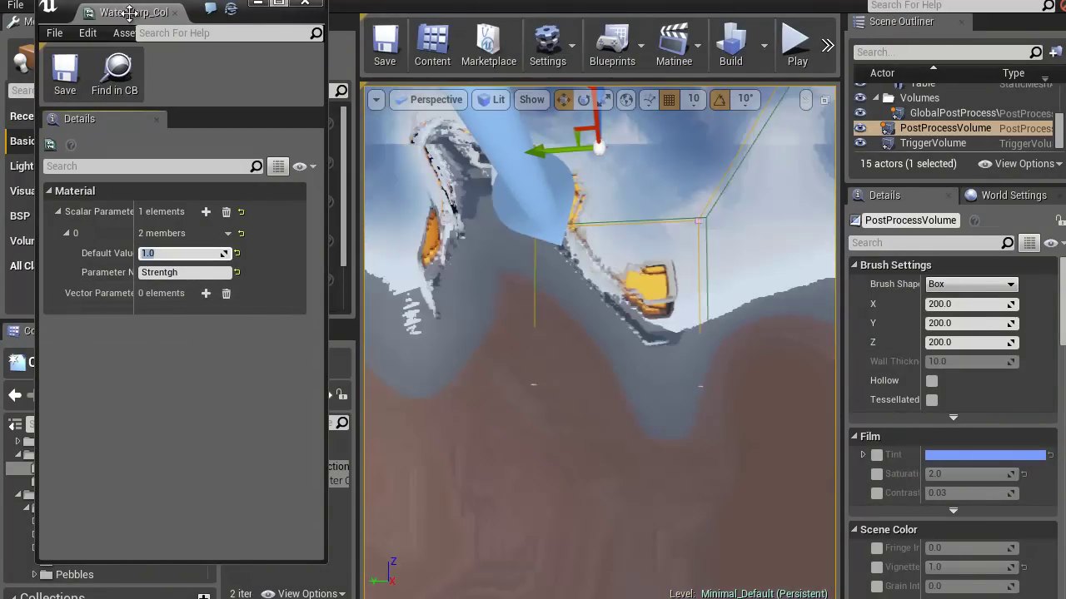
drag(129, 12, 413, 0)
click(279, 0)
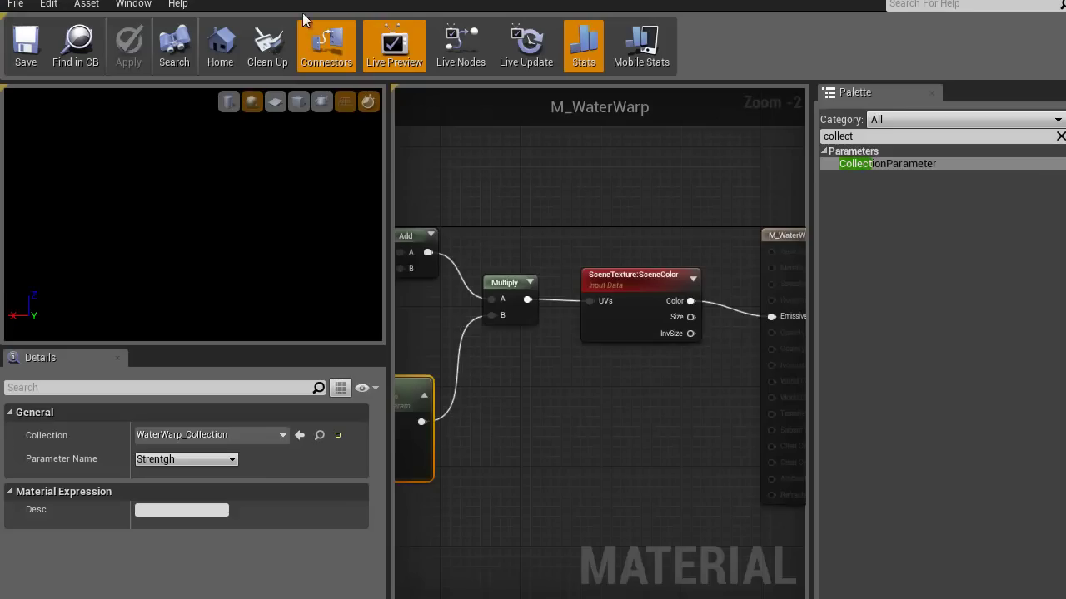
Step: Rearrange the graph with the Multiply between the Texture Sample and the Add, and the Strentgh node farther down
right_drag(499, 387, 678, 371)
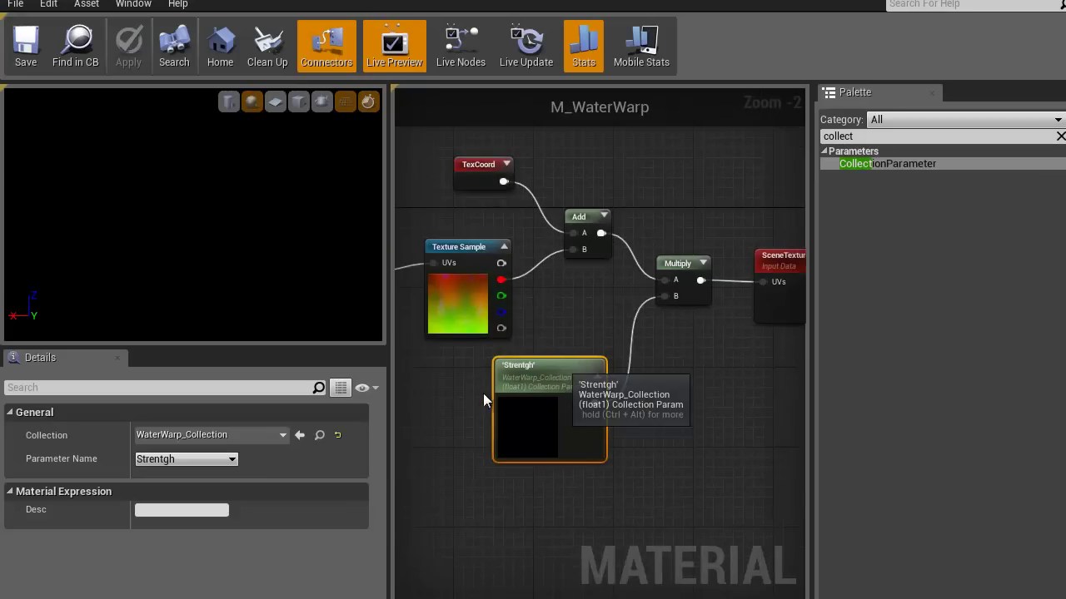
drag(561, 373, 482, 403)
drag(687, 265, 578, 308)
drag(592, 218, 663, 208)
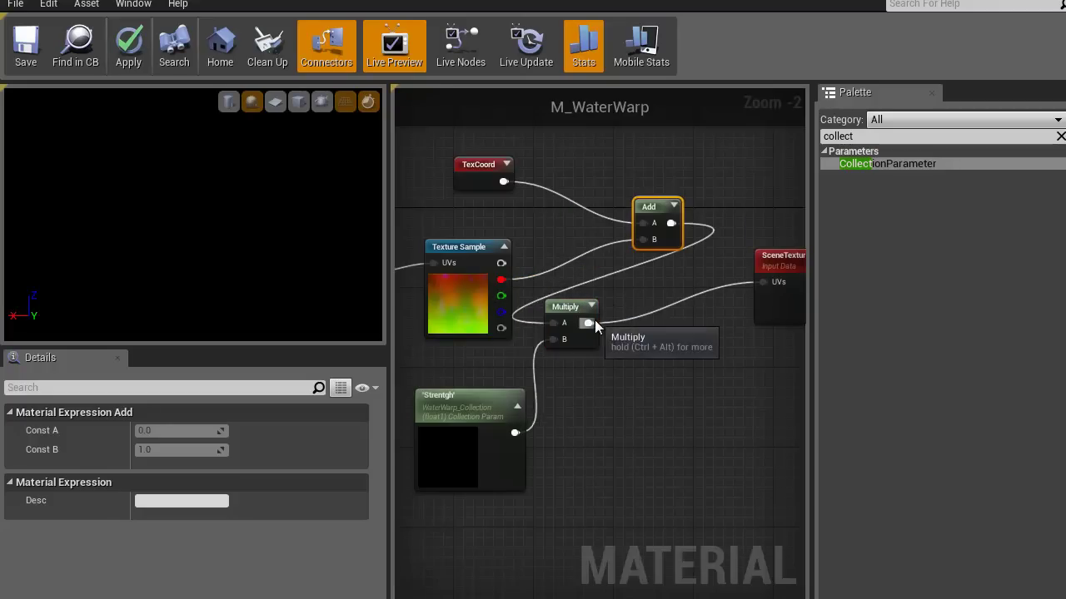
Step: Rewire the graph: Texture Sample red into Multiply A, Multiply output into Add B, and Add output into the SceneTexture UVs
drag(595, 327, 761, 282)
drag(580, 310, 624, 334)
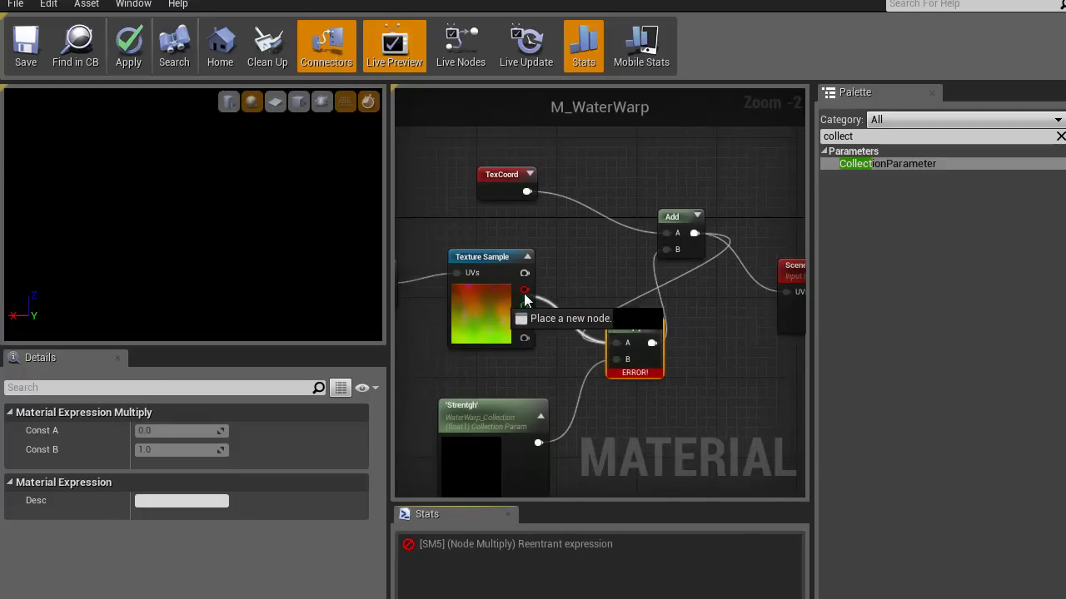
drag(524, 298, 525, 296)
Step: Tidy the graph by moving the Multiply, Strentgh, Add, TexCoord and Panner nodes closer around the Texture Sample
drag(640, 325, 602, 298)
drag(488, 402, 478, 358)
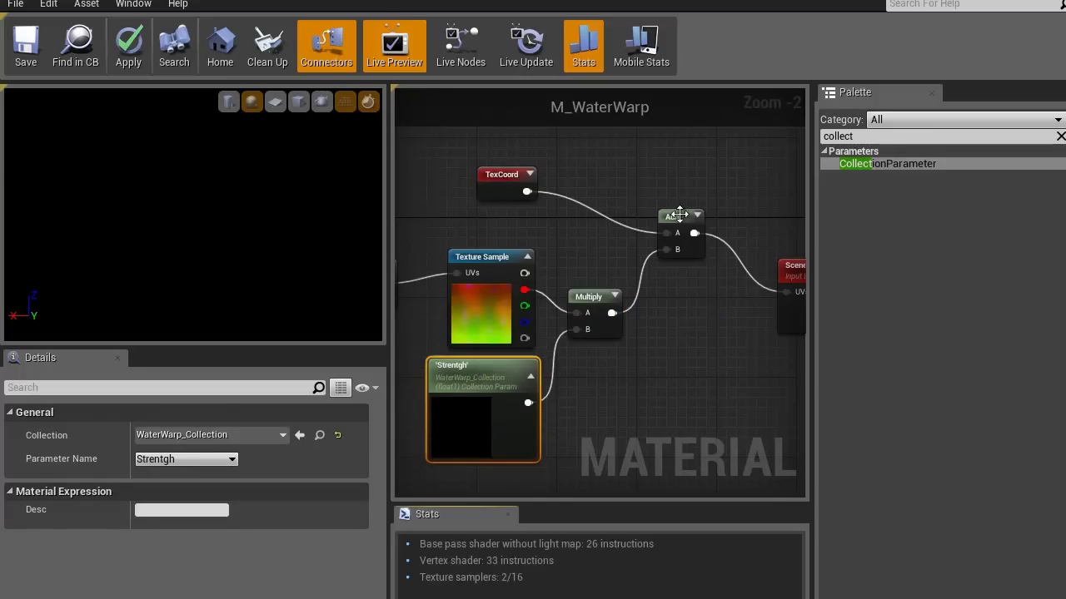
drag(679, 215, 668, 265)
drag(498, 184, 484, 218)
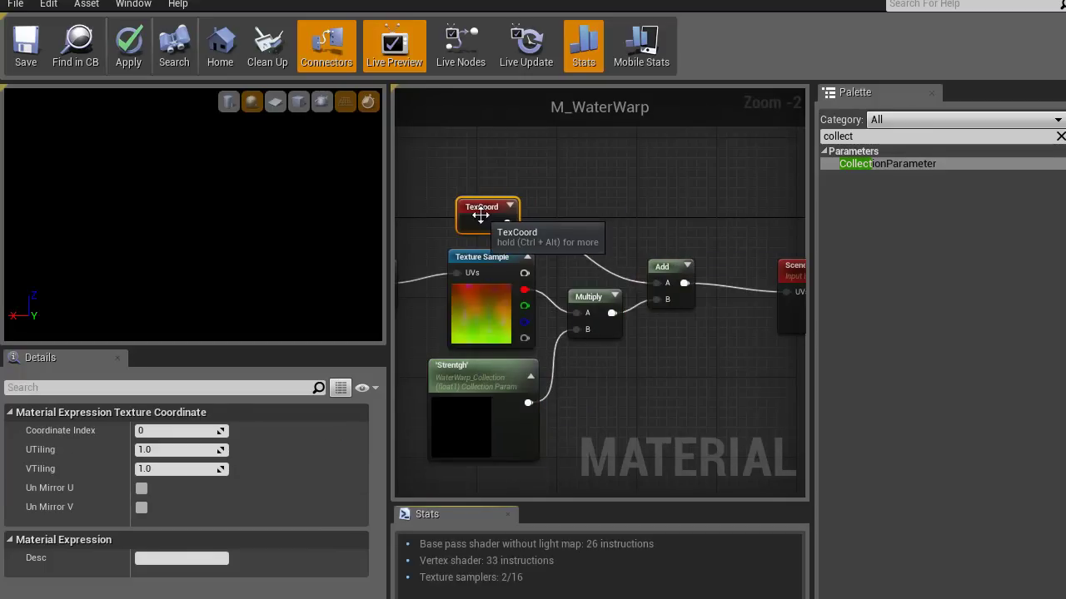
right_drag(607, 185, 647, 176)
drag(447, 218, 492, 220)
right_drag(656, 301, 562, 299)
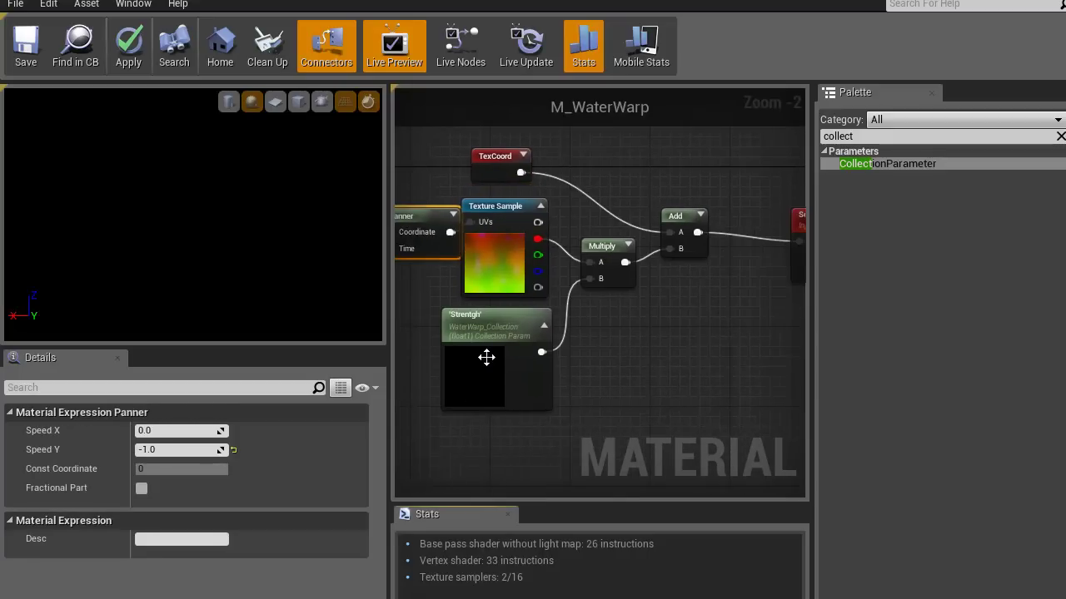
Step: Select the Strentgh collection parameter node to check its settings and apply the changes to the M_WaterWarp material
drag(475, 361, 476, 361)
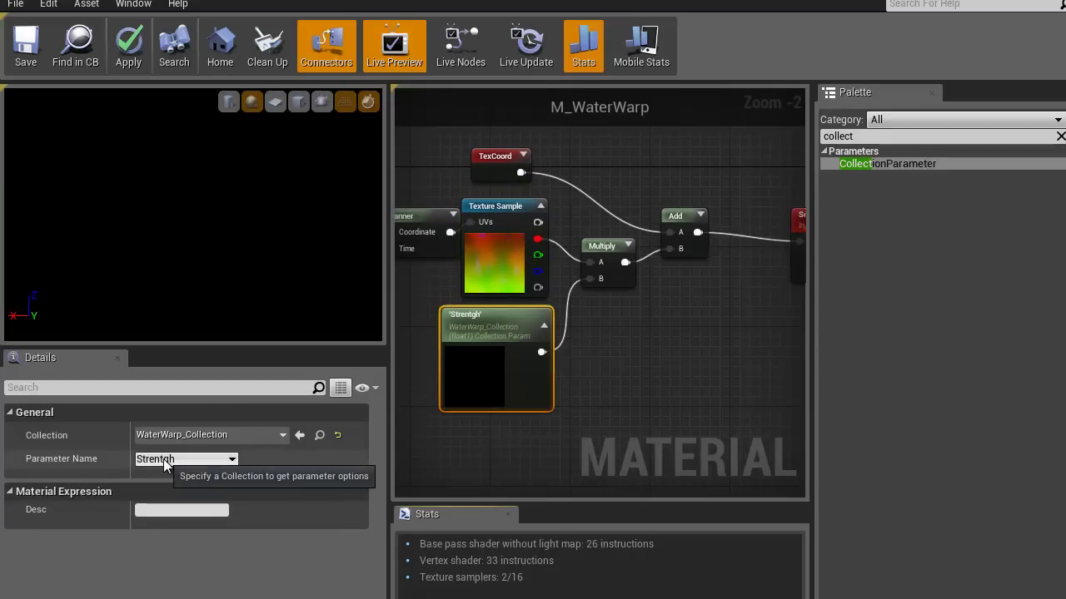
right_drag(634, 334, 569, 351)
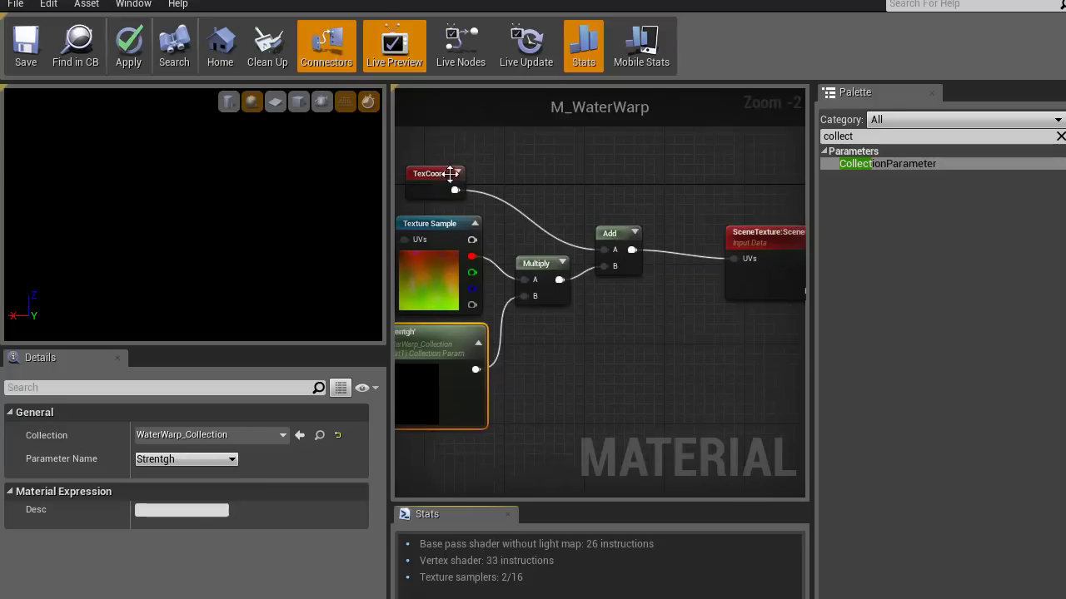
click(125, 48)
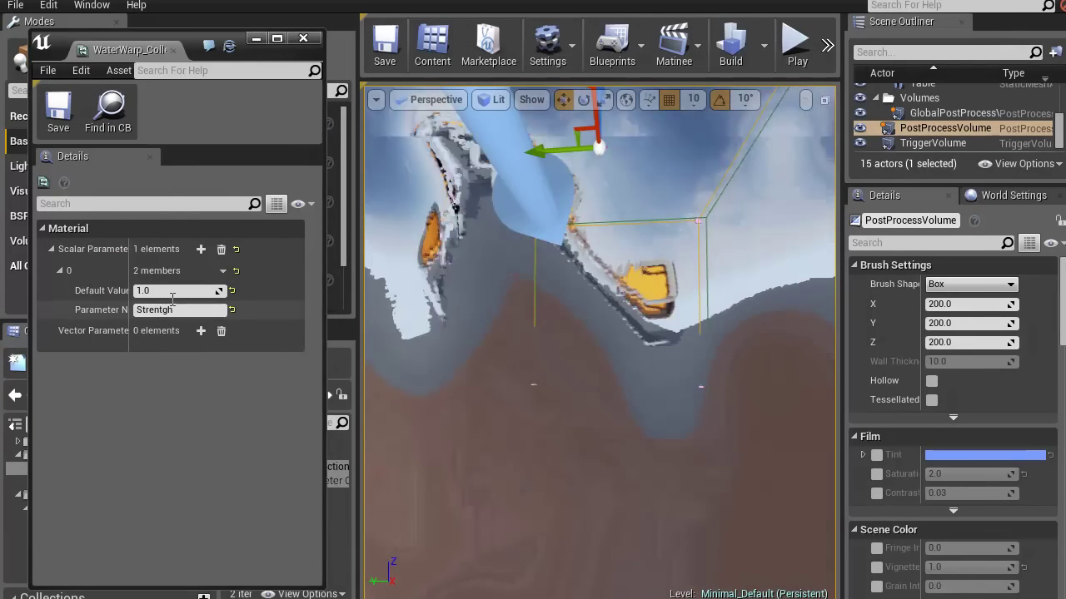
Step: Try default values of 0.1, 0.01 and 0.2 for the Strentgh parameter in the WaterWarp collection
click(173, 292)
text(0.1)
key(Return)
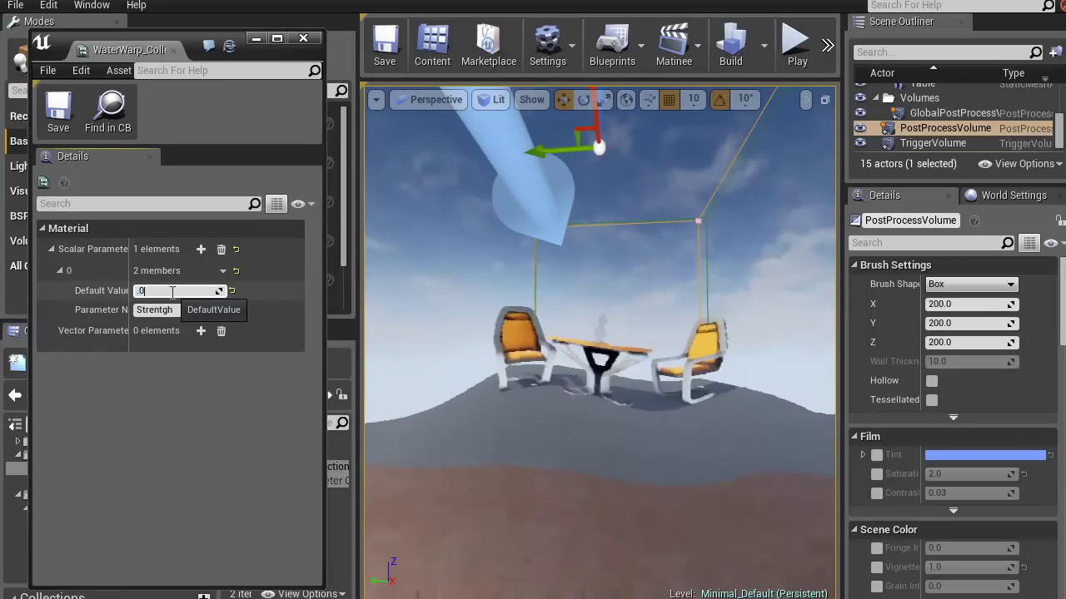
text(0.01)
key(Return)
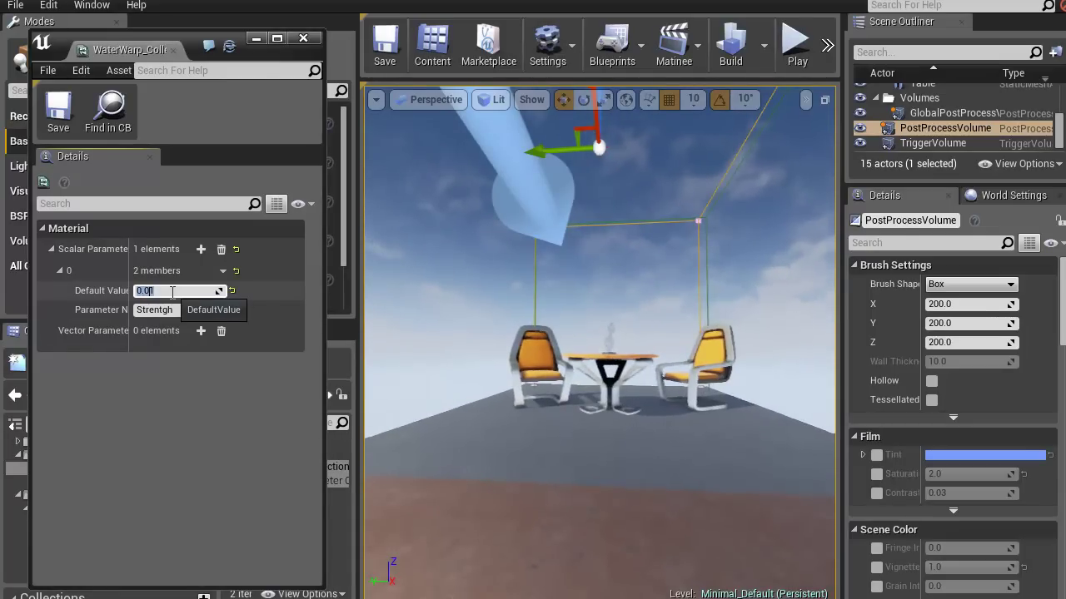
text(0.2)
key(Return)
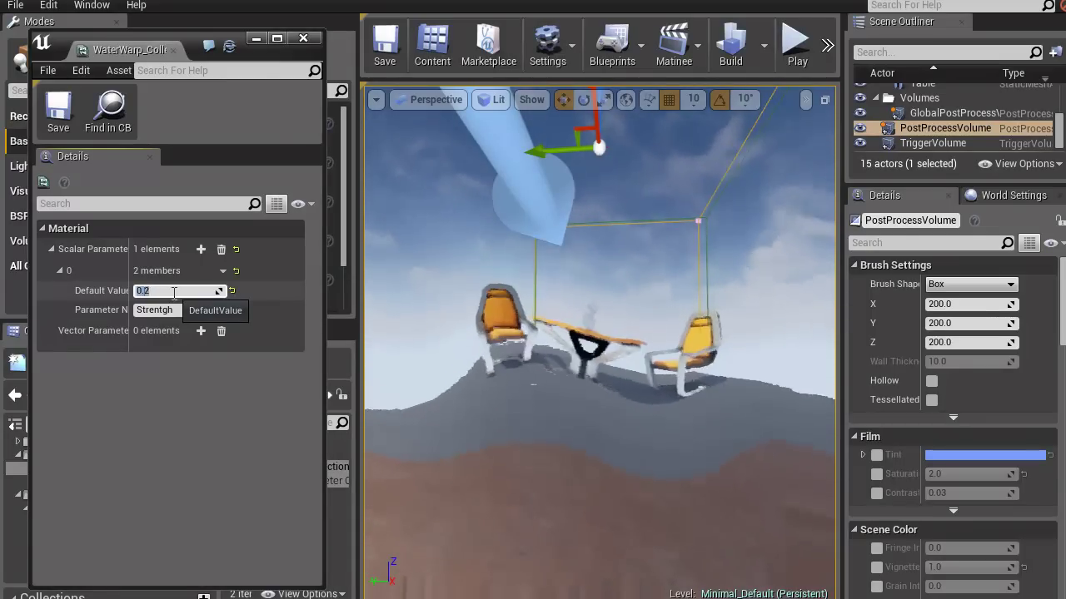
Step: Try stronger default values of 10, 3 and 1 for the Strentgh parameter
text(10)
key(Return)
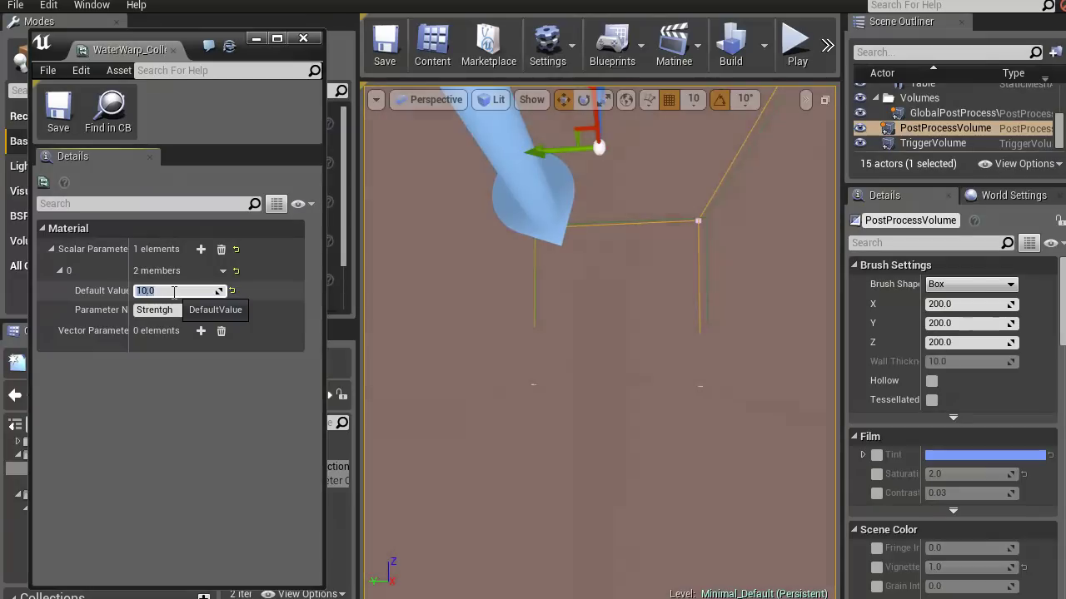
text(2)
key(Return)
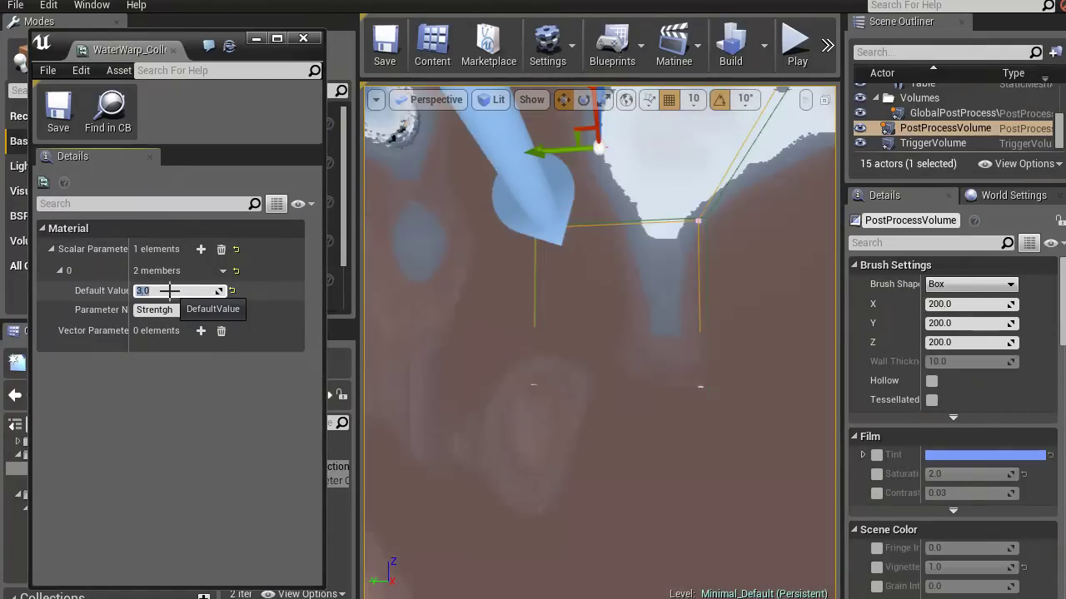
text(1)
key(Return)
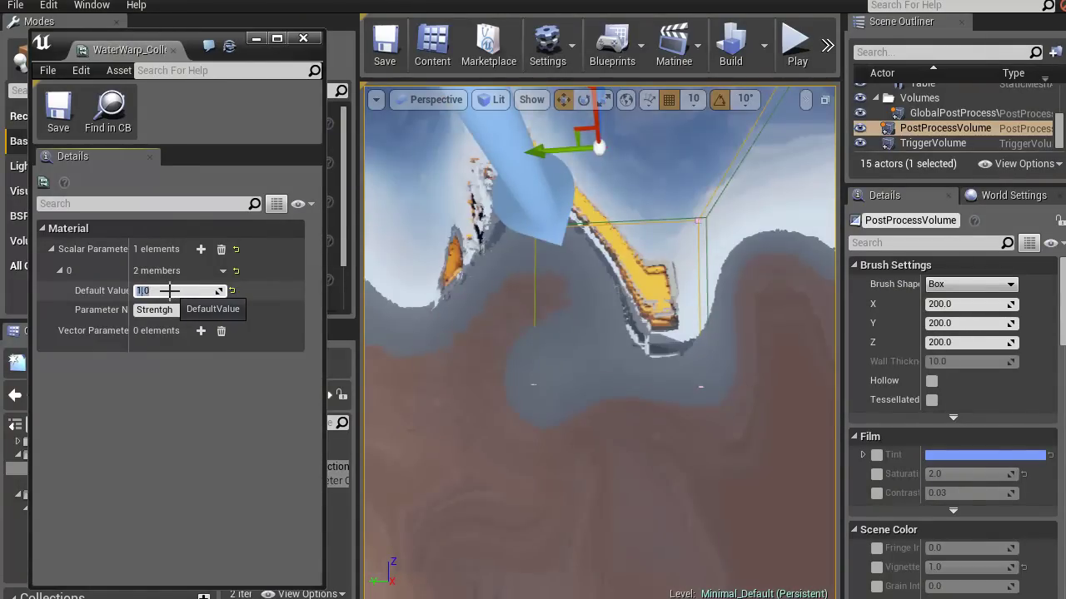
Step: Try the Strentgh parameter's default value at 0.1 and then at 0.2
text(0.1)
key(Return)
text(.5)
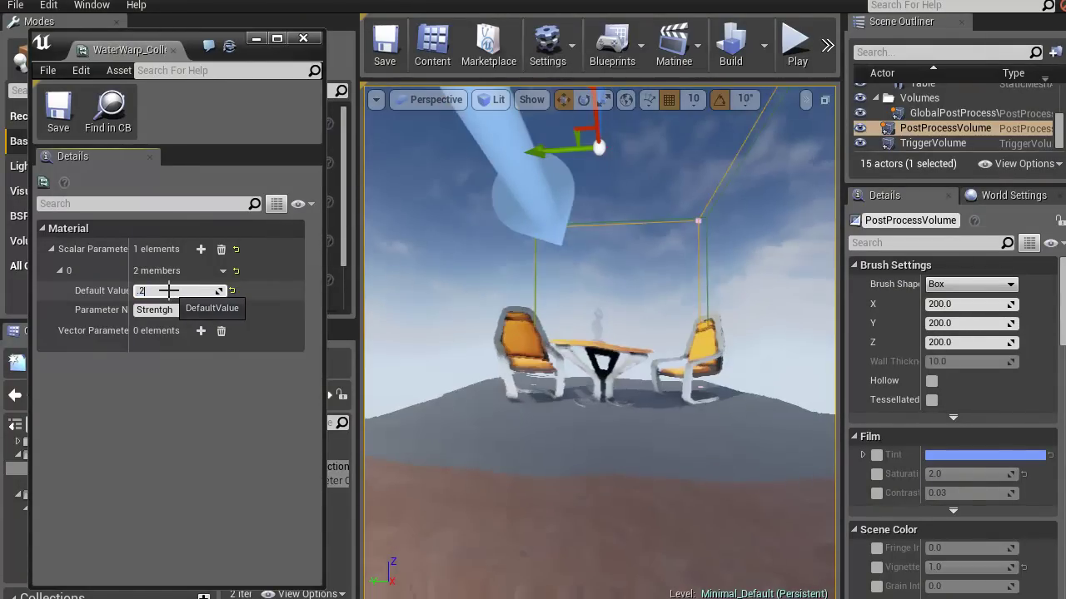
key(Return)
text(.2)
key(Return)
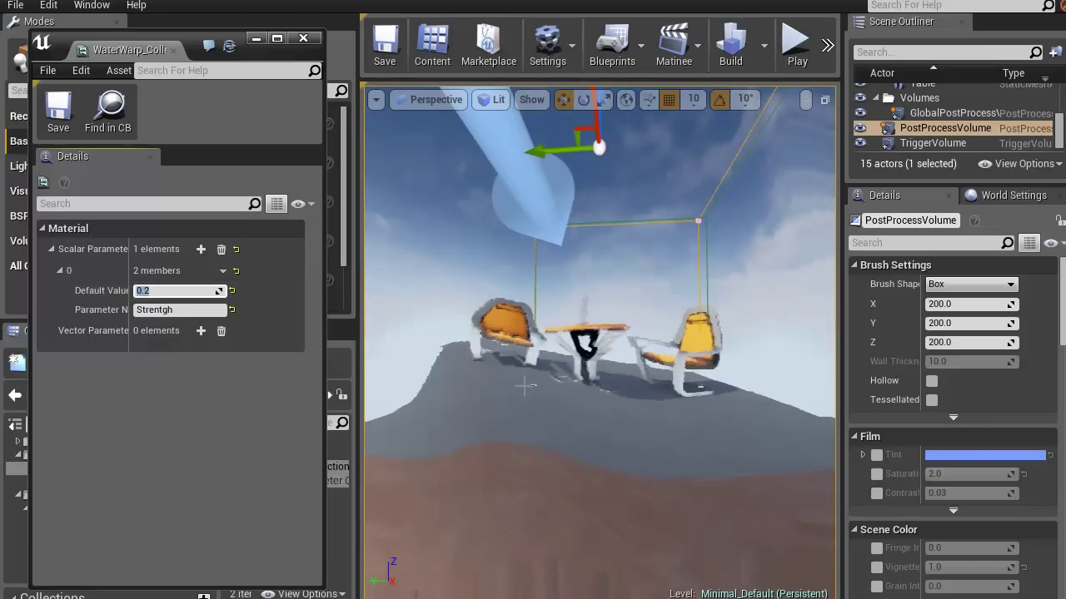
Step: Set the Strentgh parameter's default value to 0.1
right_drag(585, 391, 557, 375)
alt+drag(556, 375, 243, 345)
click(166, 291)
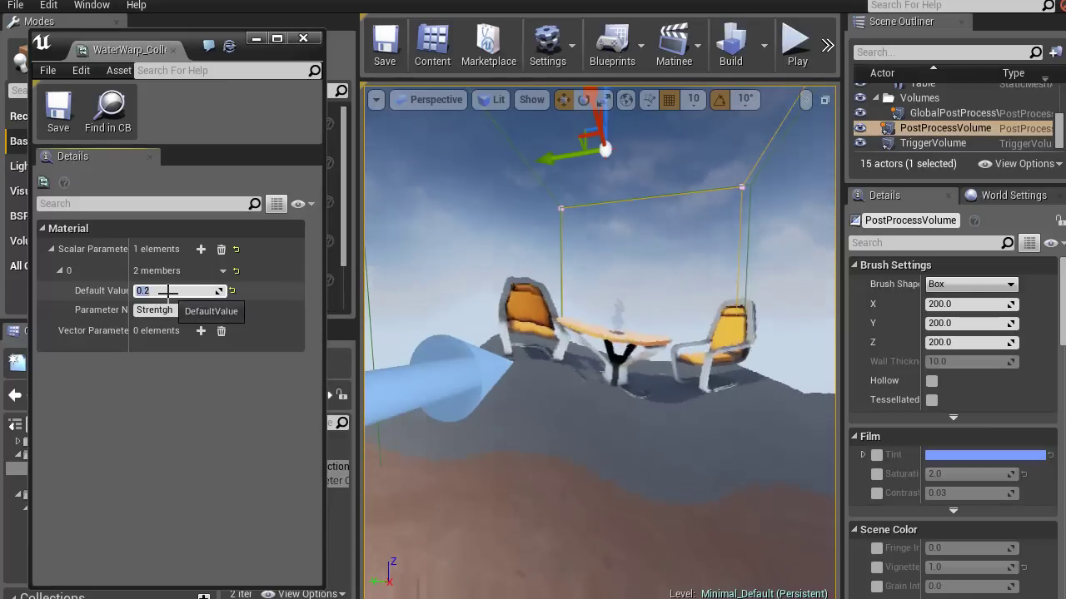
Step: Fly the viewport camera outside the PostProcessVolume and back in to examine where the warp applies, framing the selected volume
right_drag(568, 382, 0, 440)
key(w)
key(w)
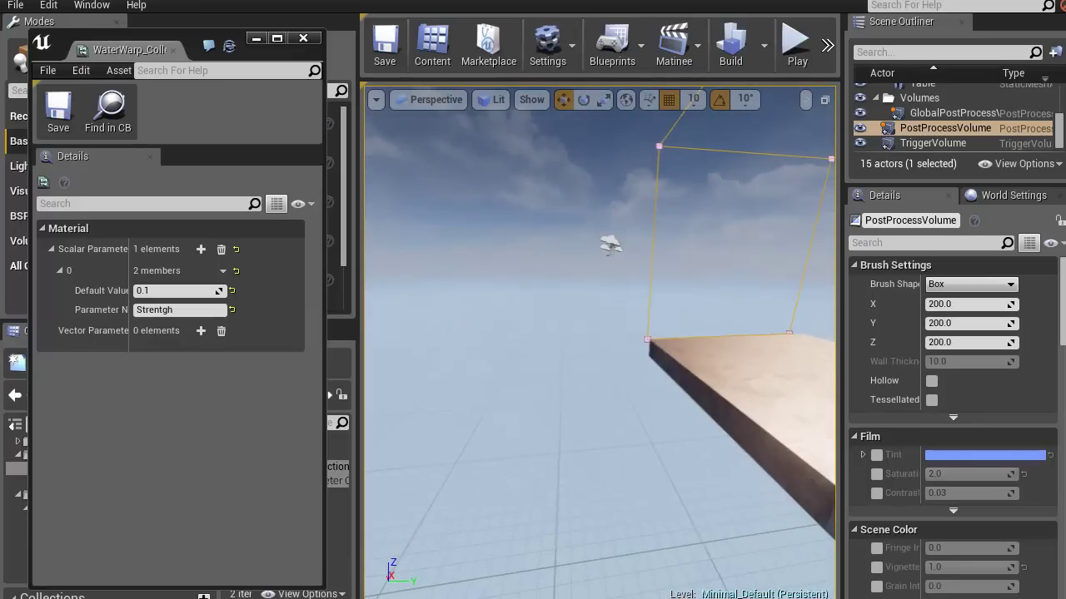
key(d)
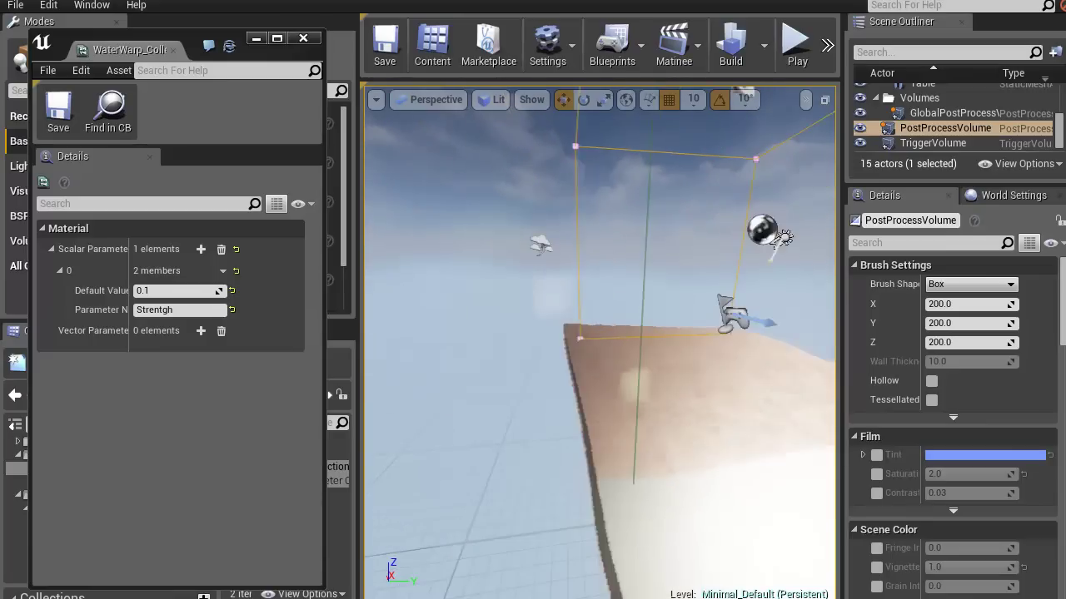
key(a)
key(d)
key(w)
right_drag(0, 439, 580, 339)
key(w)
key(f)
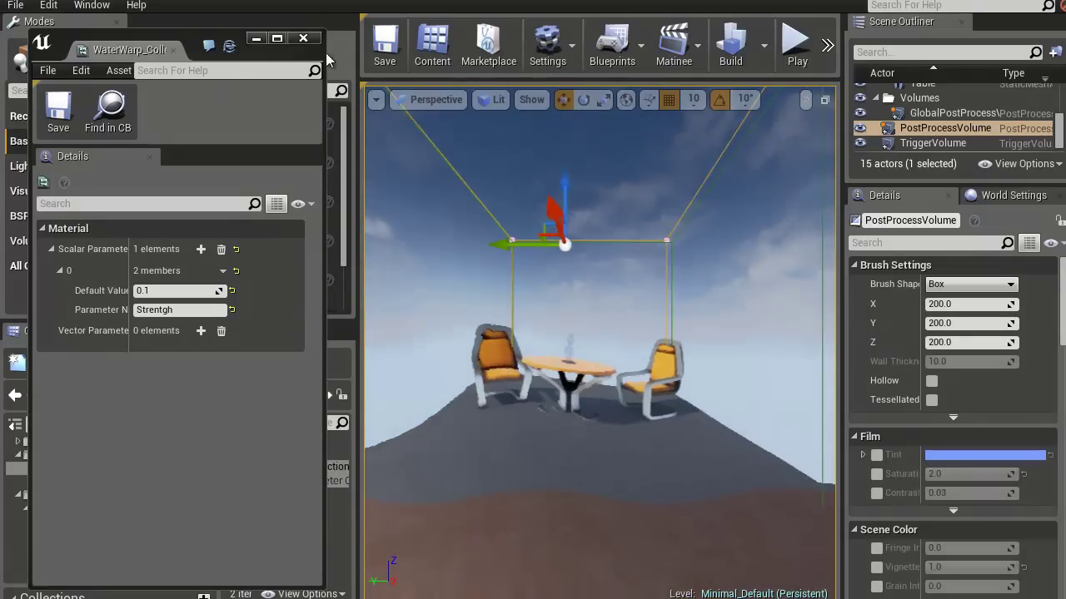
Step: Open the Level Blueprint and add a reference to the TriggerVolume actor to its Event Graph
drag(137, 50, 333, 0)
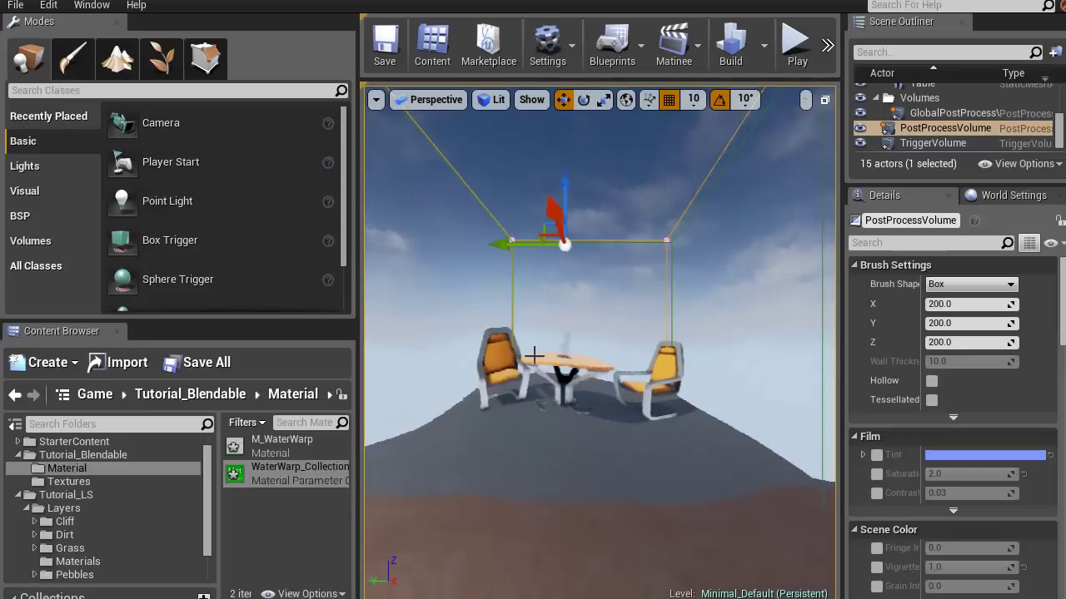
right_drag(367, 397, 366, 397)
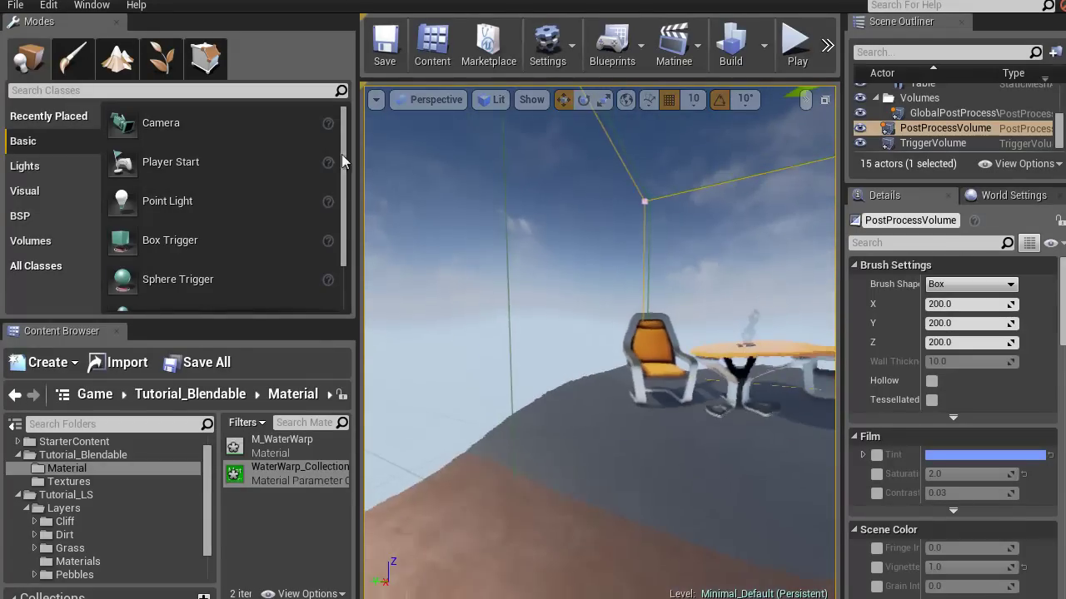
click(616, 48)
click(668, 92)
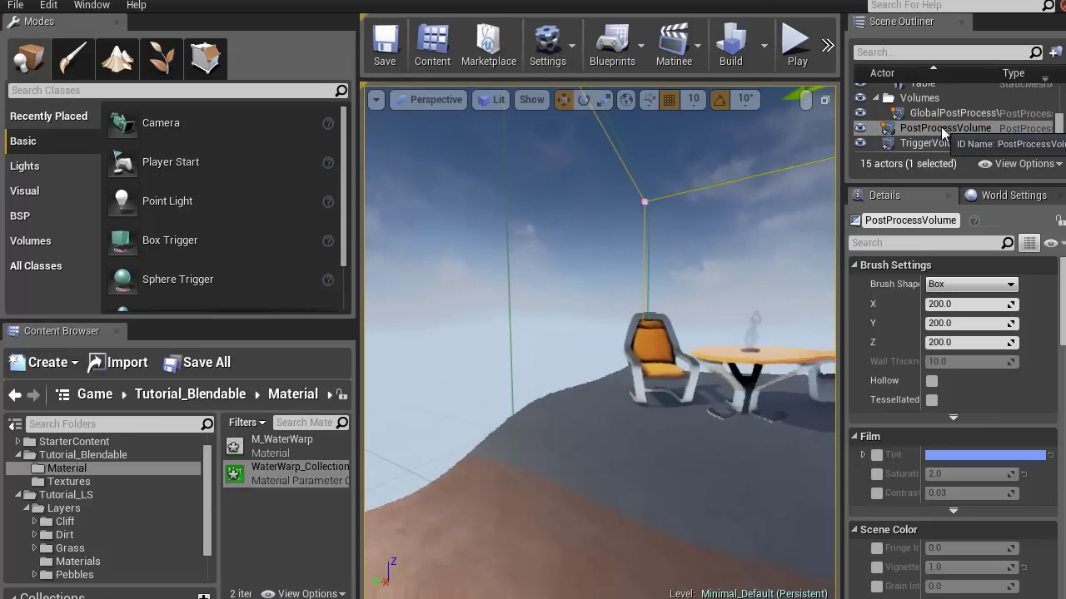
drag(942, 144, 310, 264)
scroll(321, 287, up, 8)
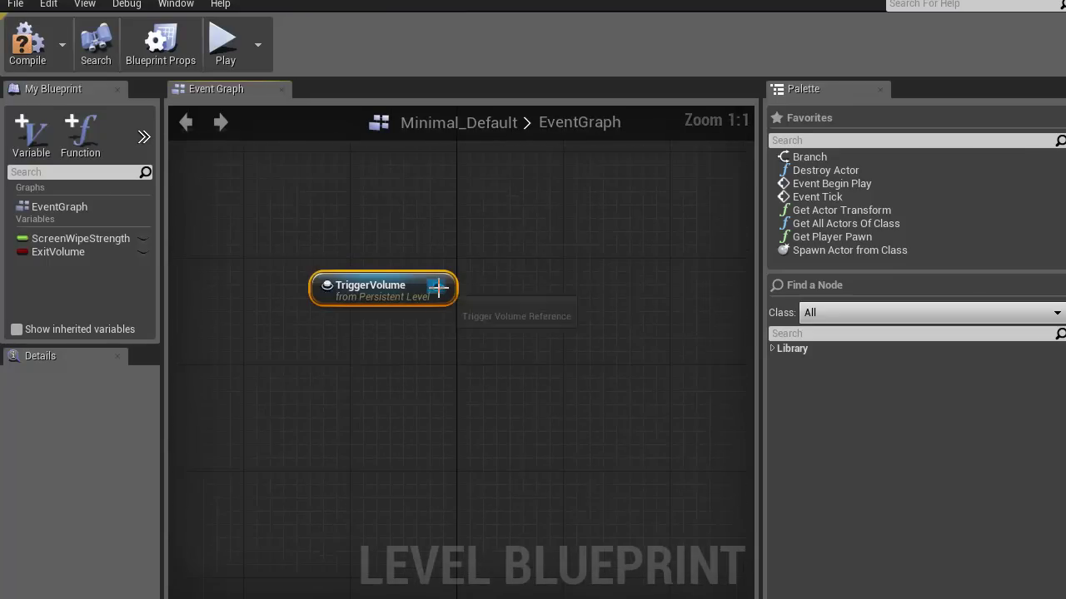
Step: Add an On Actor Begin Overlap event for the TriggerVolume and place it above the reference node
drag(437, 286, 465, 286)
drag(540, 258, 541, 258)
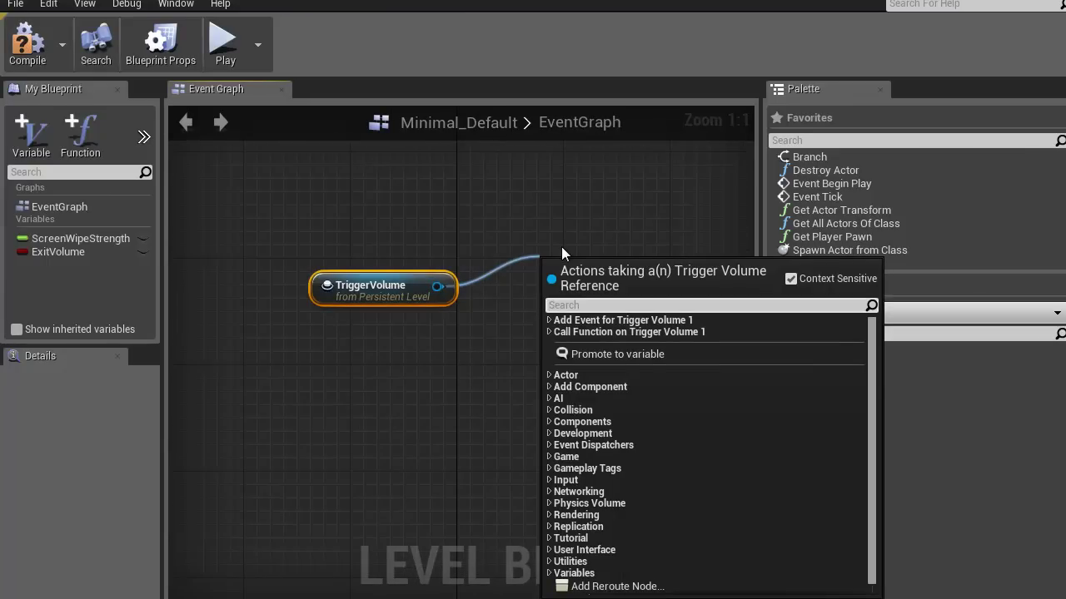
text(beng)
key(BackSpace)
key(BackSpace)
text(in)
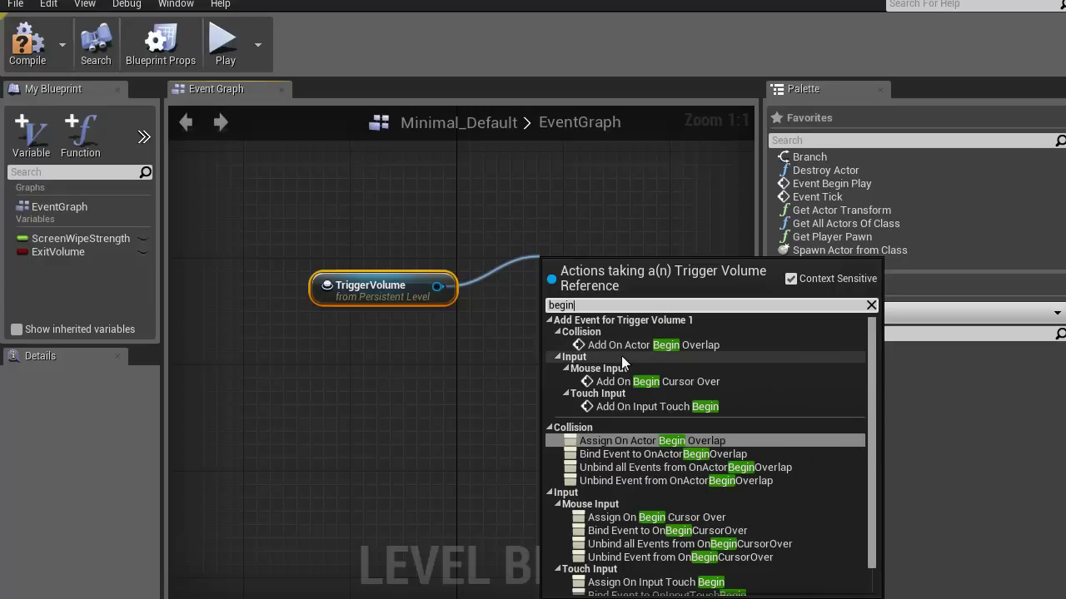
click(666, 345)
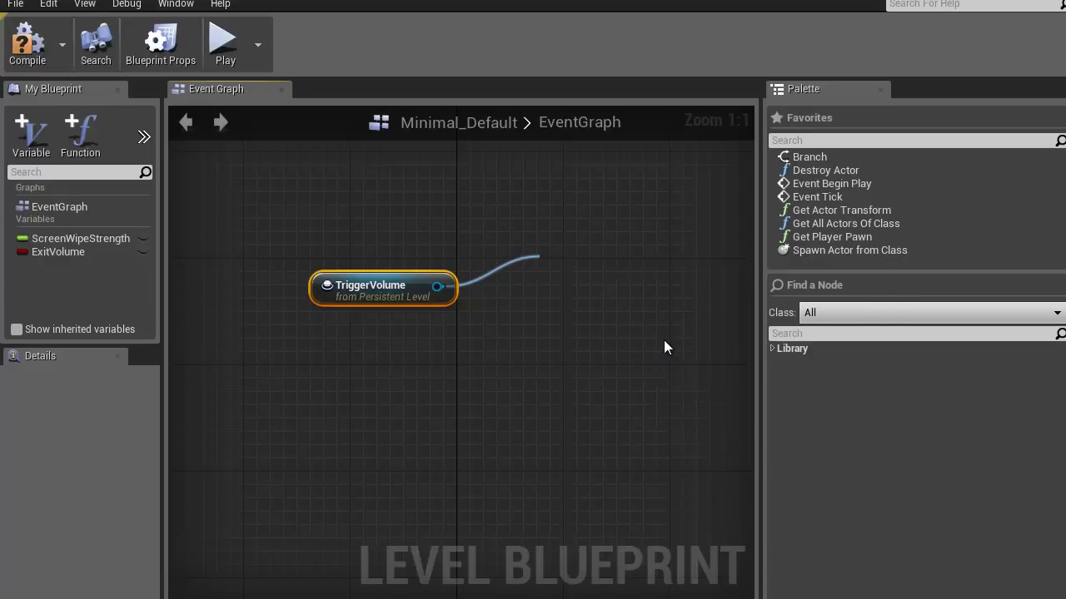
drag(627, 270, 402, 169)
Step: Add an On Actor End Overlap event for the TriggerVolume and place it below the reference node
right_drag(499, 304, 533, 329)
drag(473, 312, 559, 386)
text(end overlap)
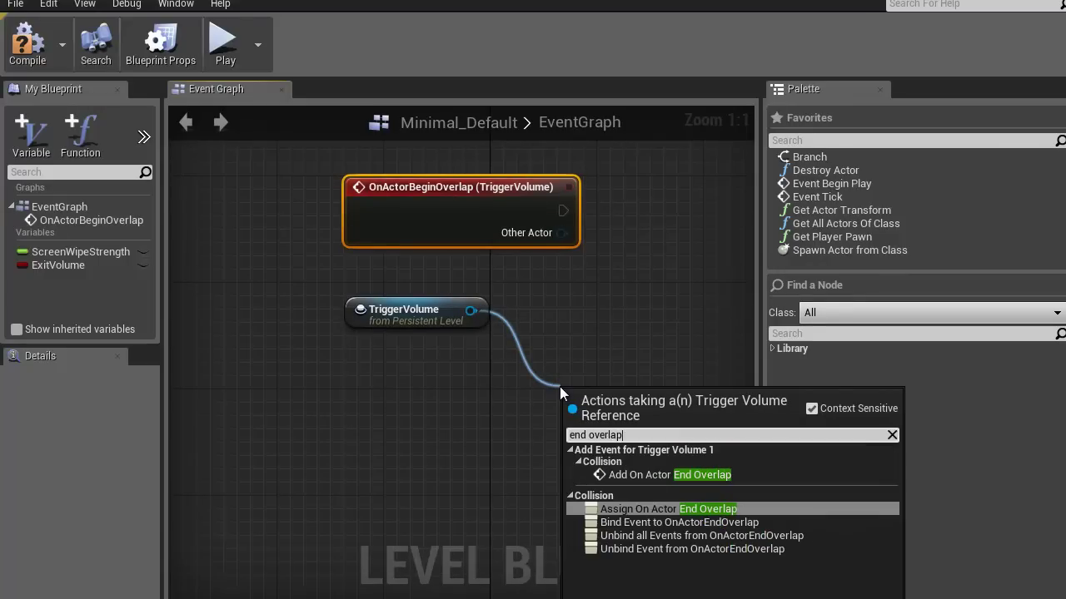
click(662, 473)
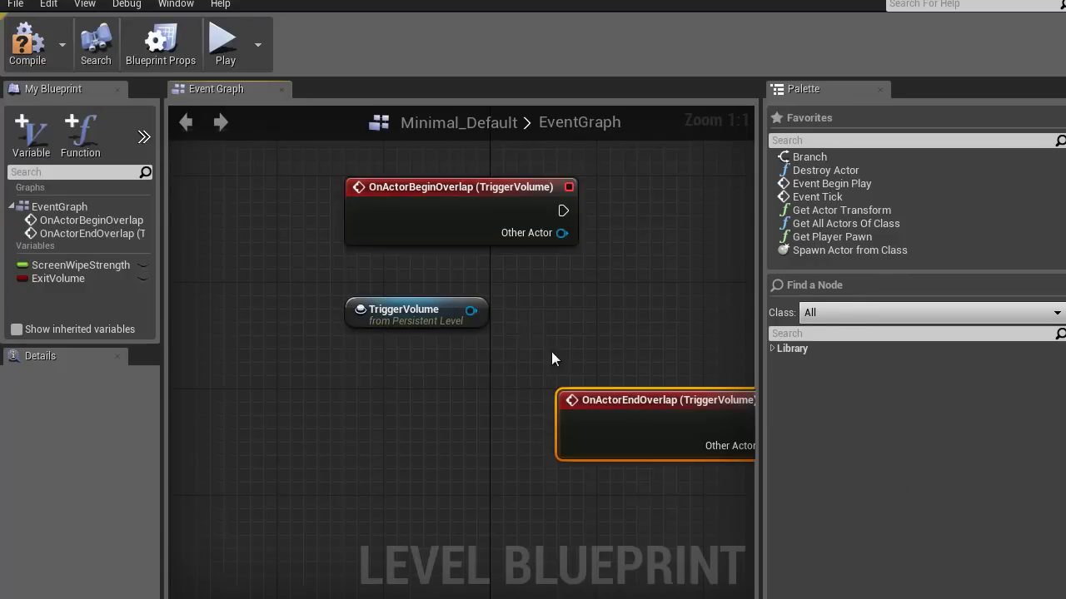
drag(594, 386, 420, 369)
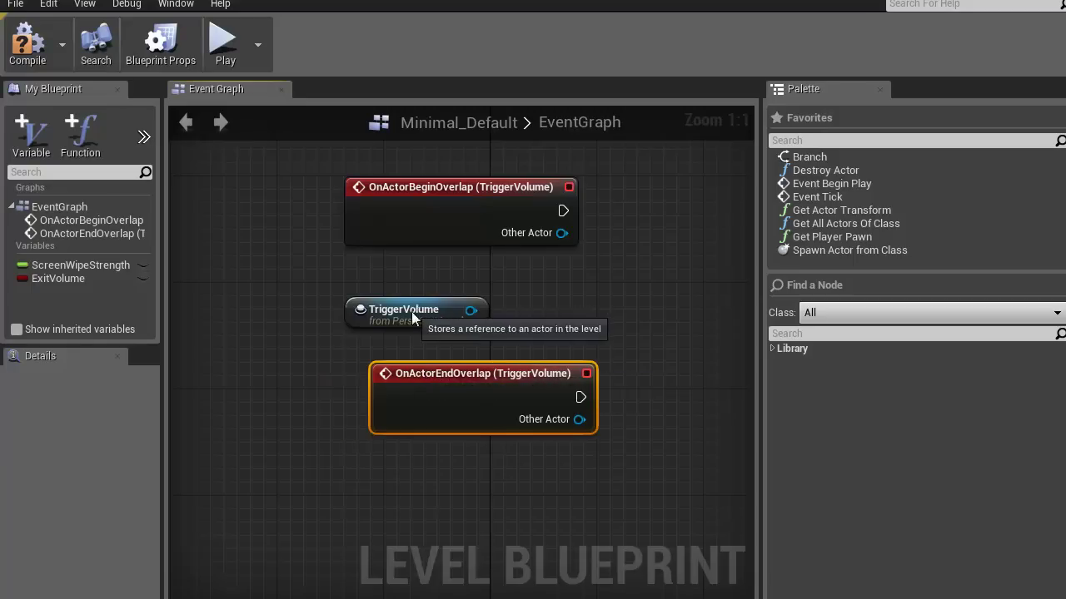
Step: Clear the TriggerVolume reference from between the events and place OnActorEndOverlap close below OnActorBeginOverlap
click(374, 323)
drag(360, 326, 207, 327)
right_drag(387, 309, 280, 310)
drag(381, 378, 452, 317)
right_drag(284, 378, 490, 392)
drag(323, 337, 177, 299)
right_drag(541, 348, 37, 393)
drag(560, 364, 465, 368)
right_drag(512, 338, 437, 328)
right_drag(559, 316, 532, 293)
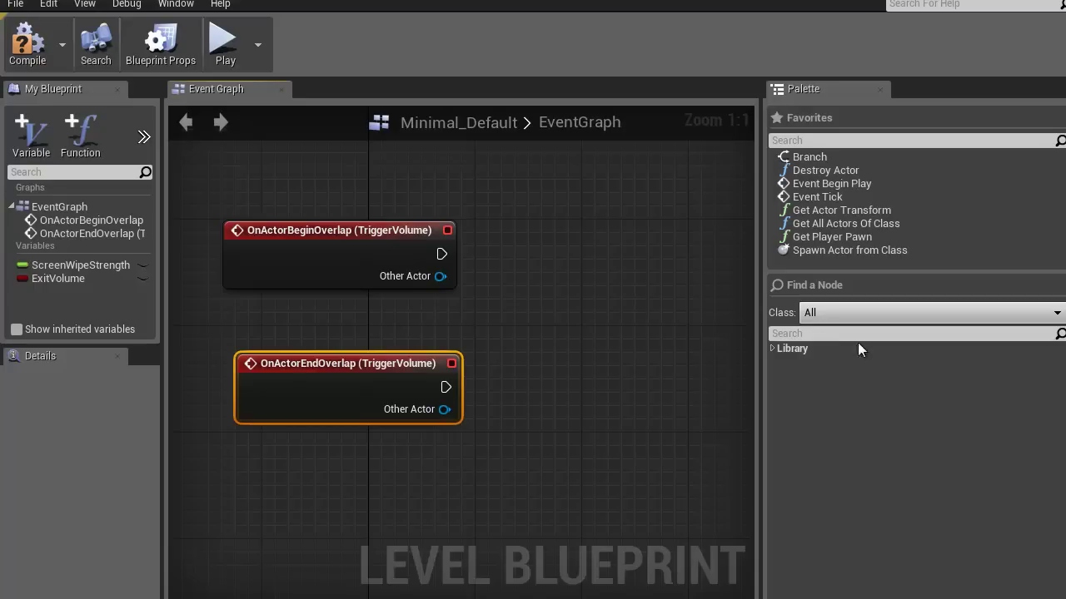
Step: Search the node library for set scalar and try to place a Set Scalar Parameter Value node in the Event Graph
click(820, 334)
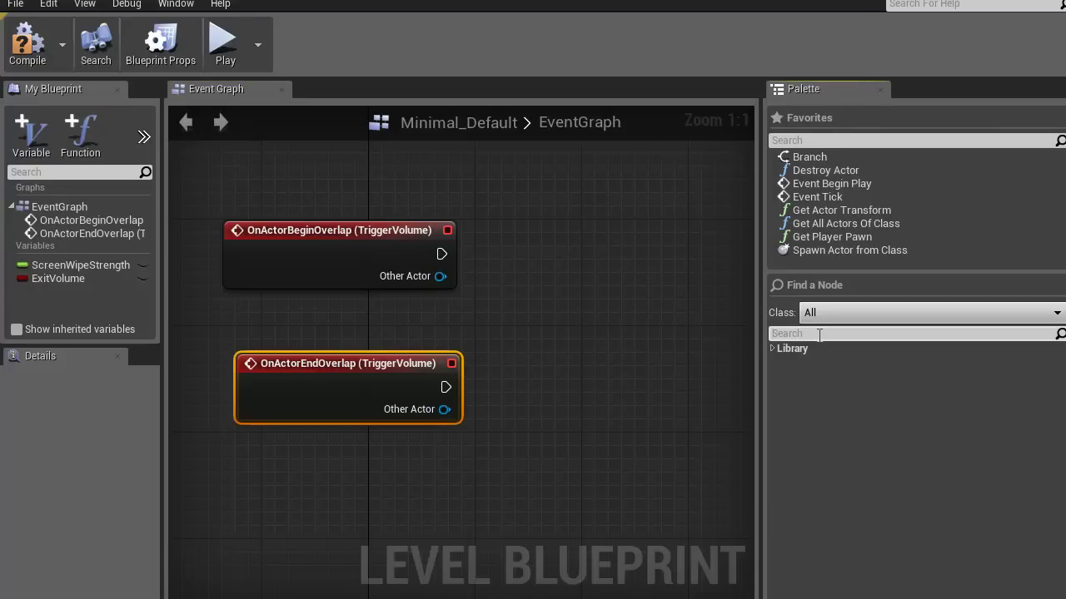
text(set s)
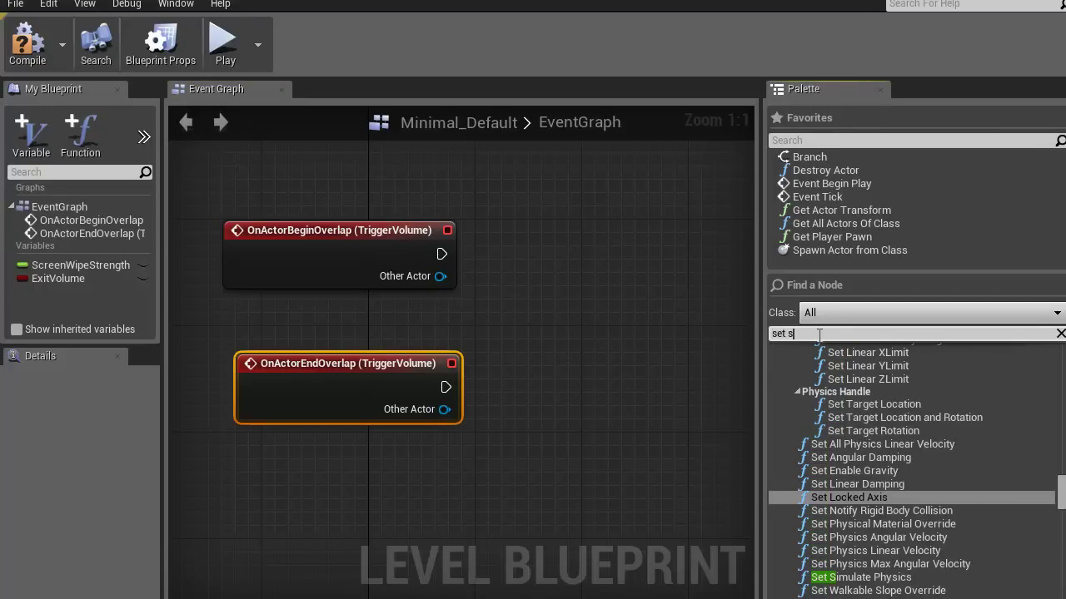
text(calar)
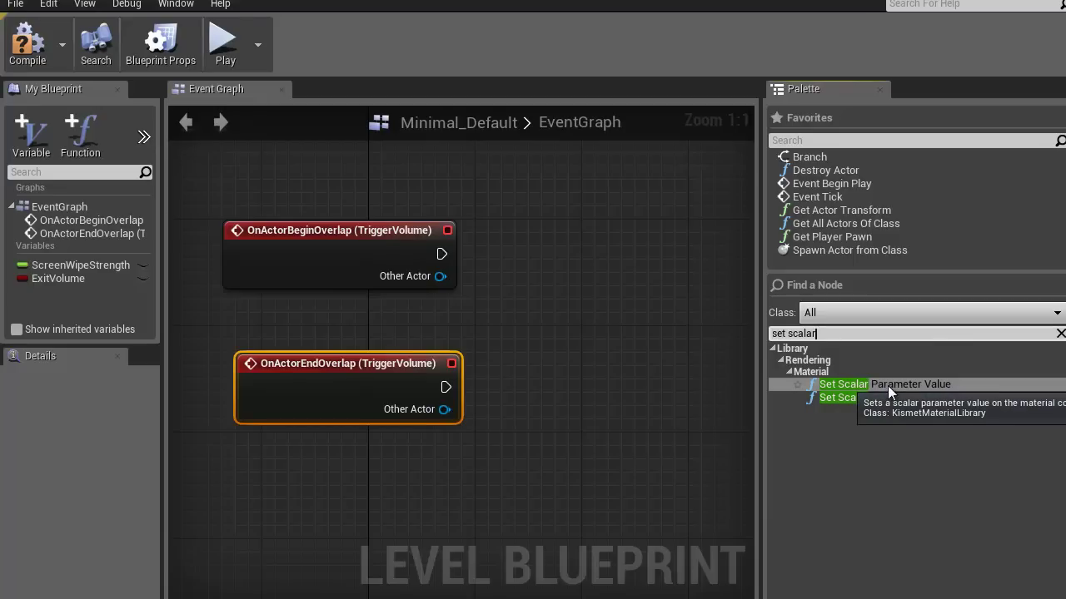
mouse_move(624, 340)
right_down()
mouse_move(609, 343)
mouse_move(626, 348)
right_up()
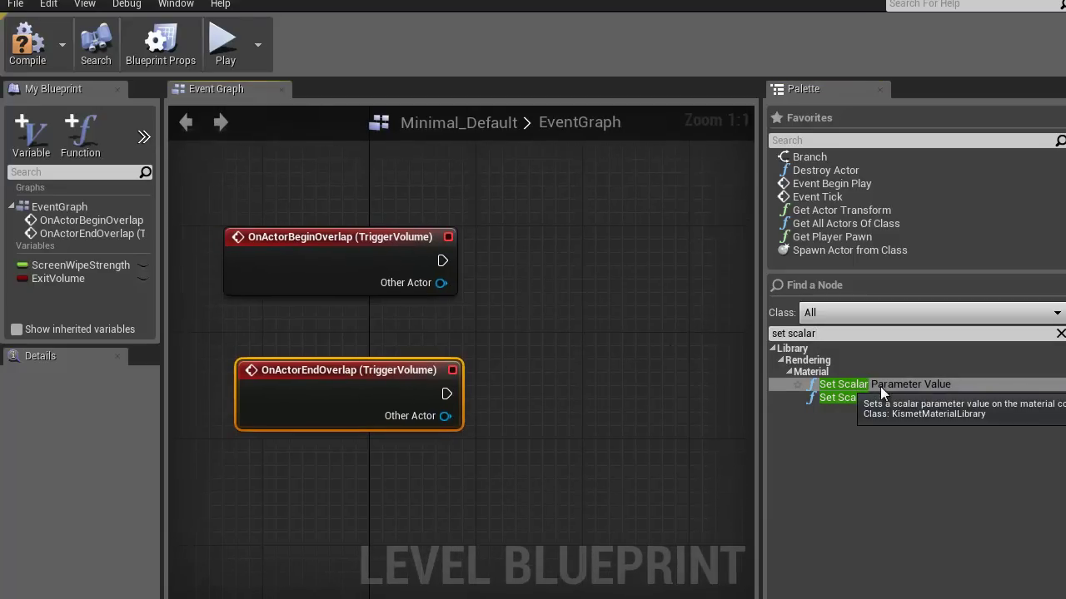
drag(880, 387, 581, 298)
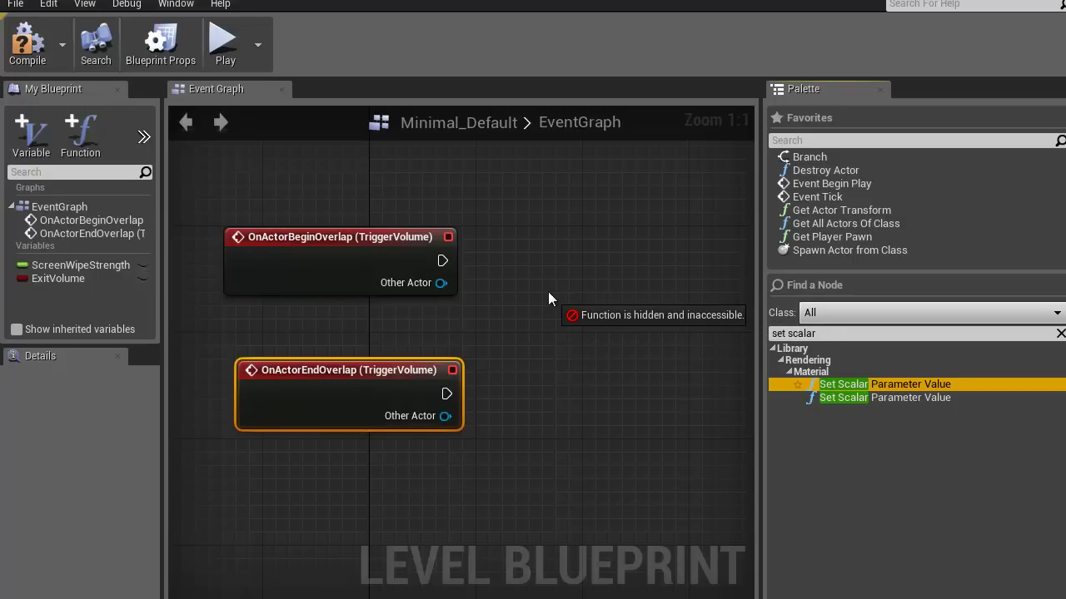
drag(548, 293, 549, 293)
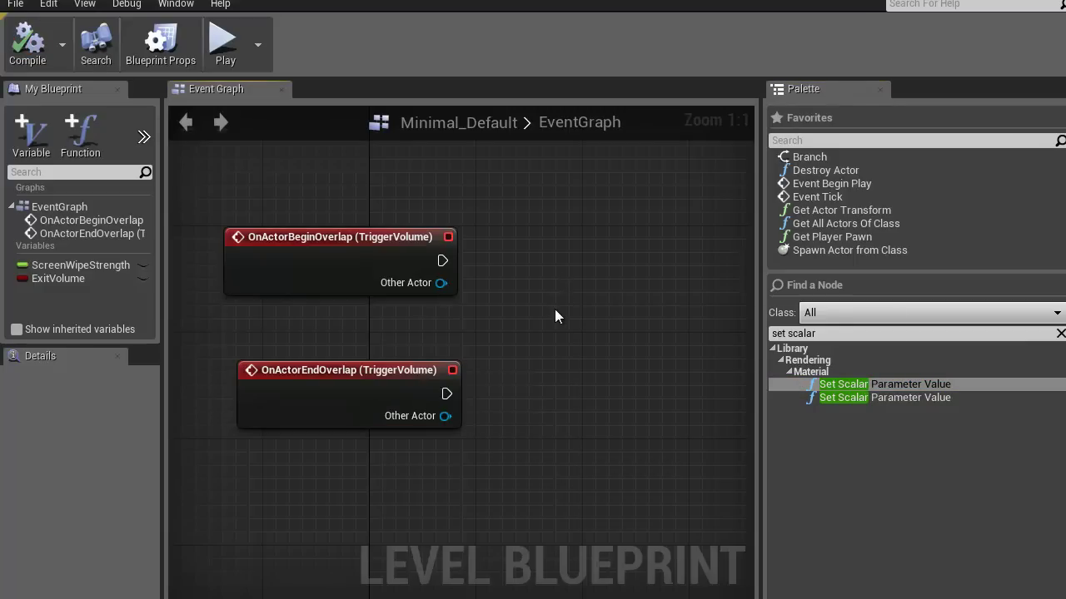
right_click(555, 310)
text(set scl)
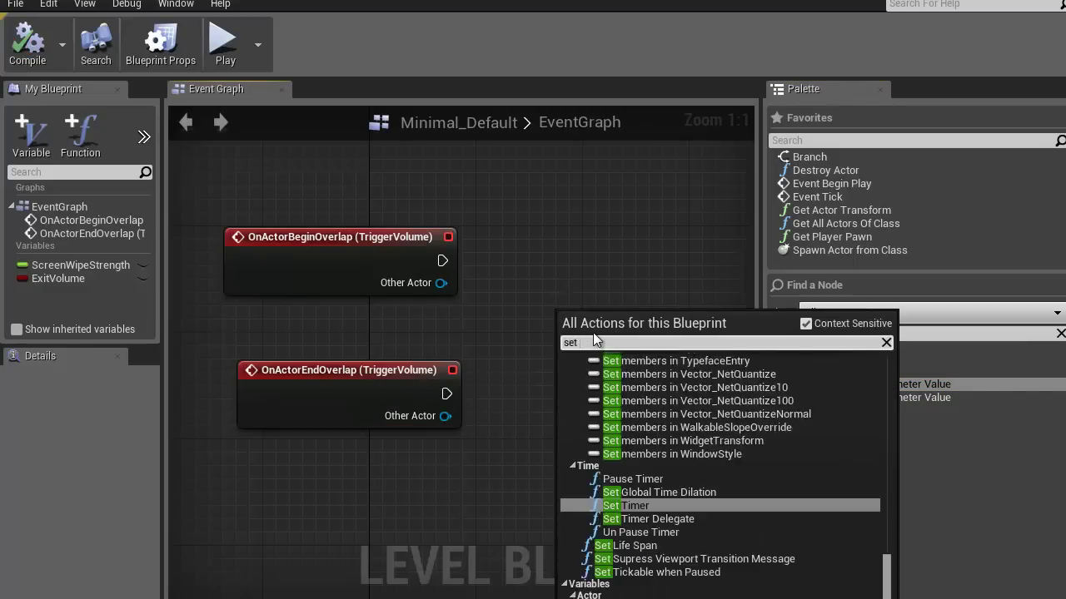
key(BackSpace)
key(BackSpace)
key(BackSpace)
text(lar)
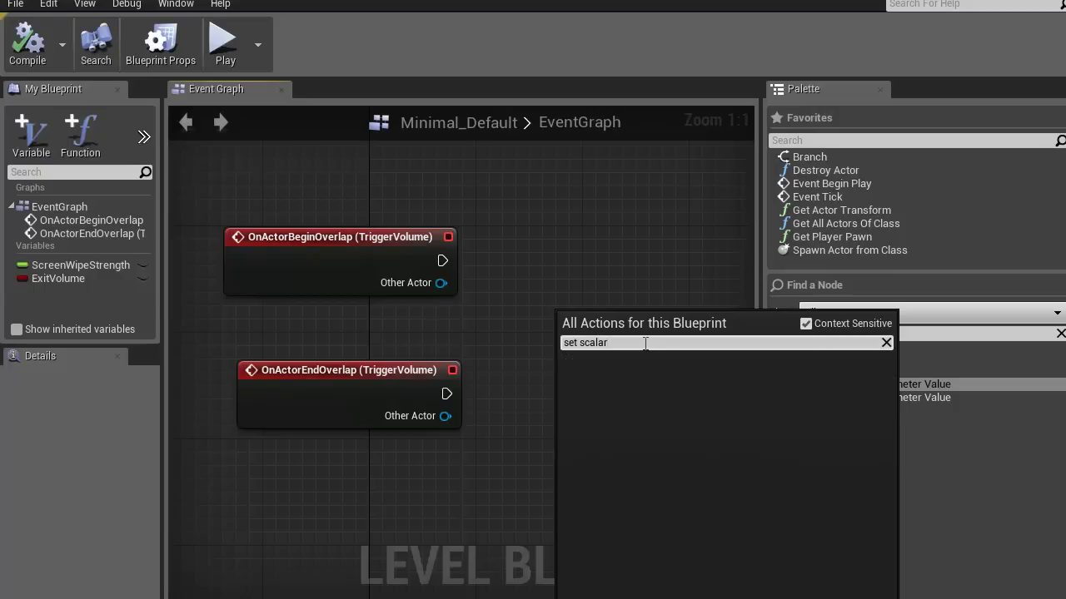
text(set)
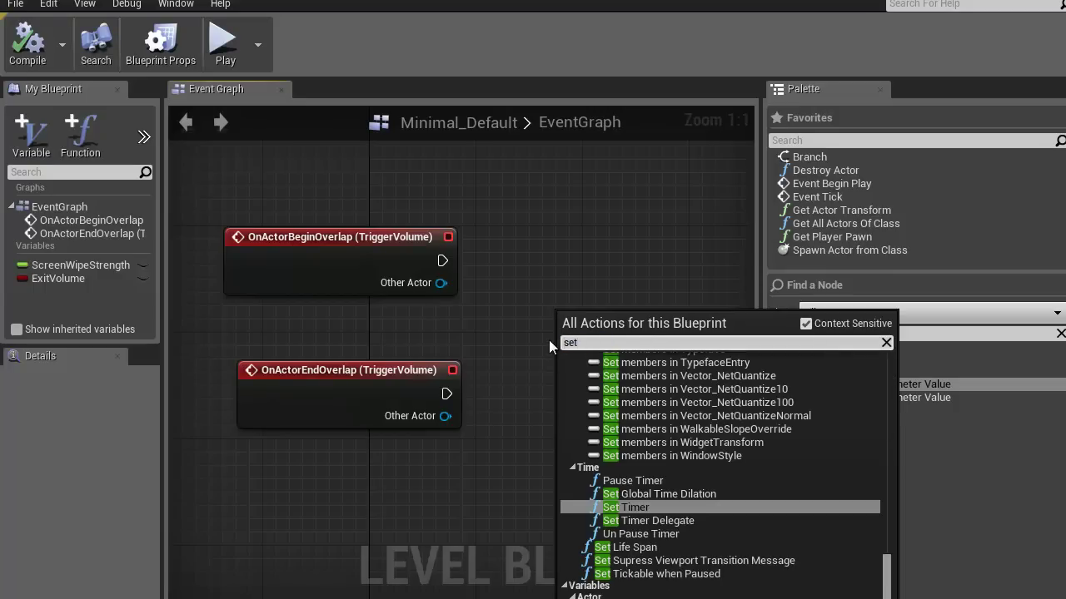
click(984, 463)
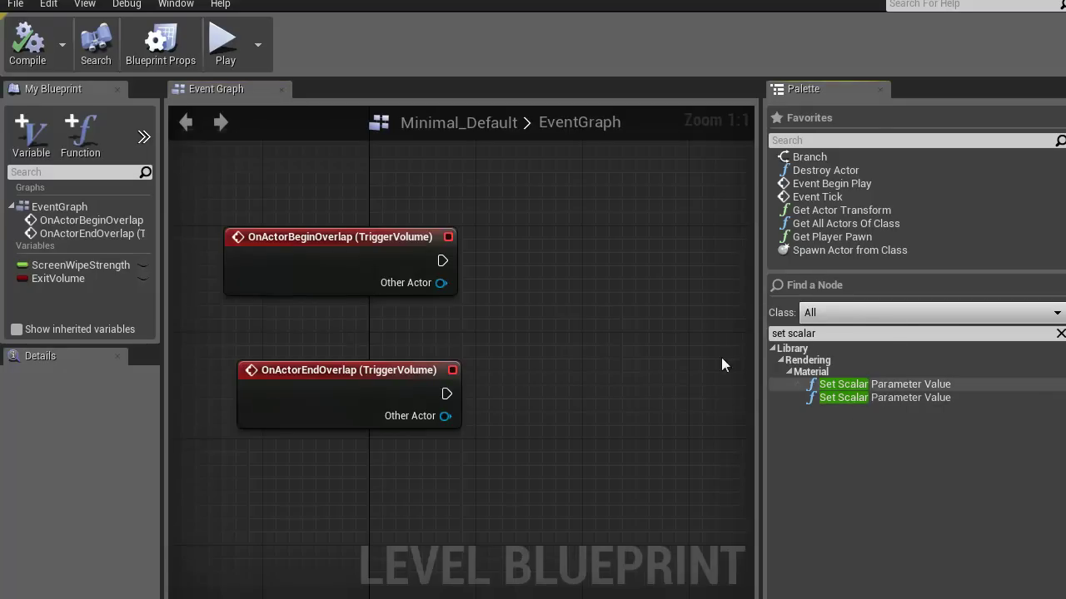
Step: Search all actions without context sensitivity for set scalar and add the collection-based Set Scalar Parameter Value node beside the overlap events
right_click(587, 317)
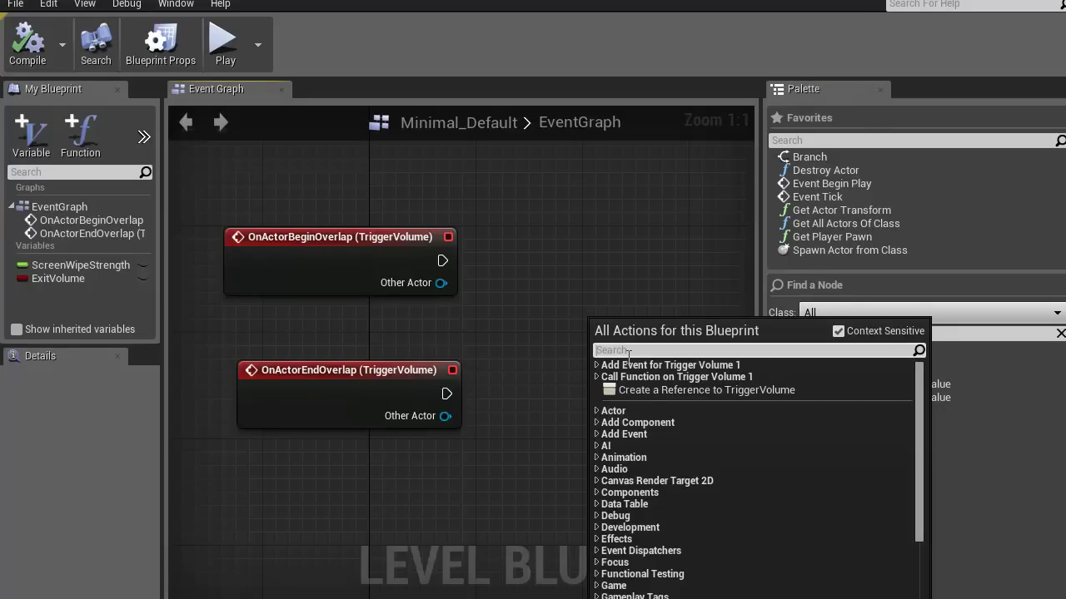
text(set scalar)
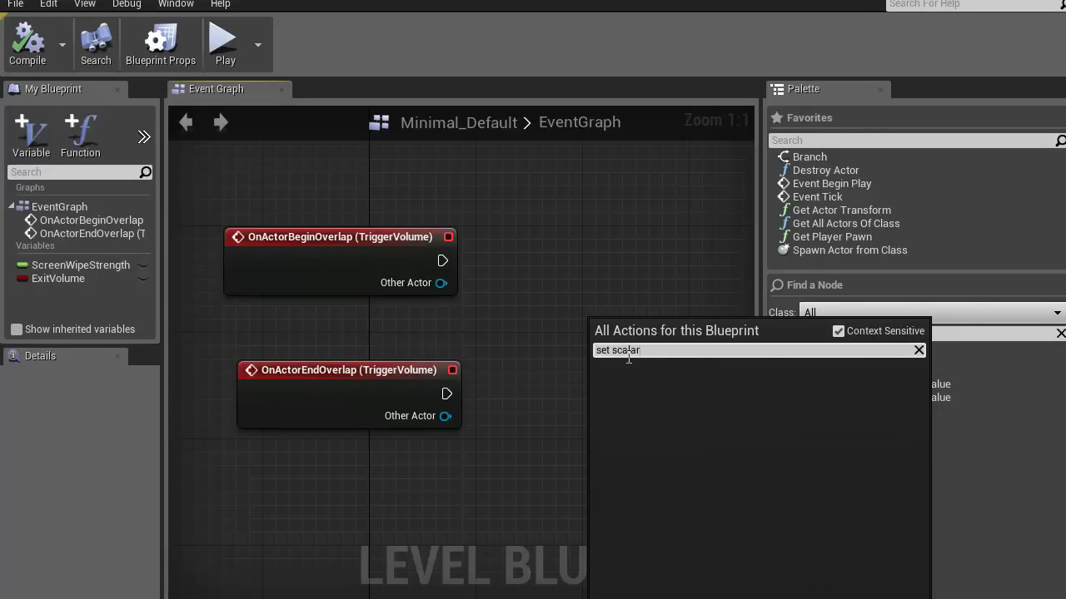
click(838, 331)
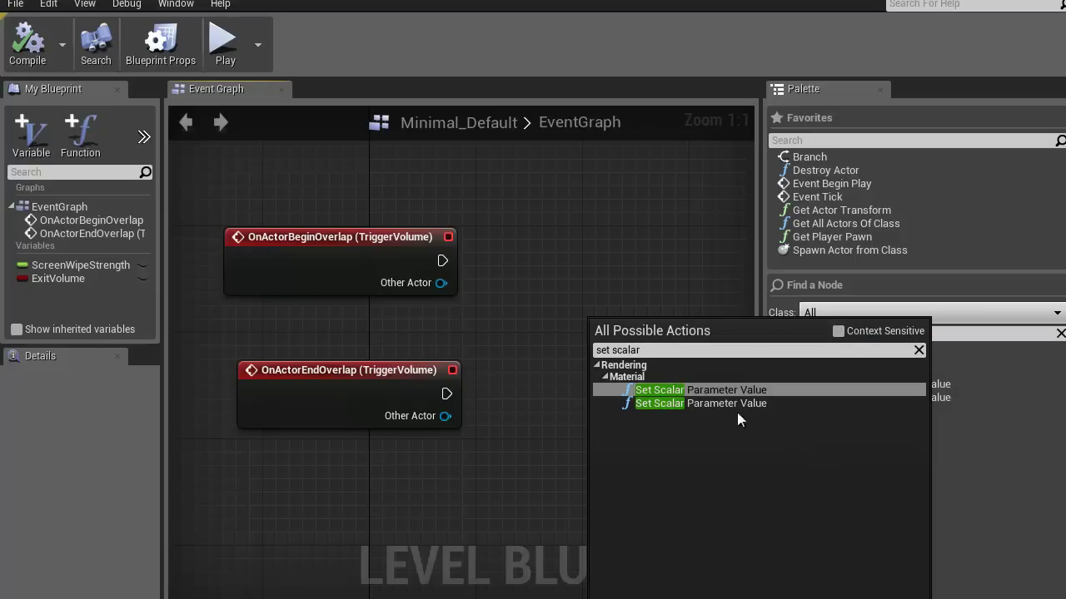
click(703, 390)
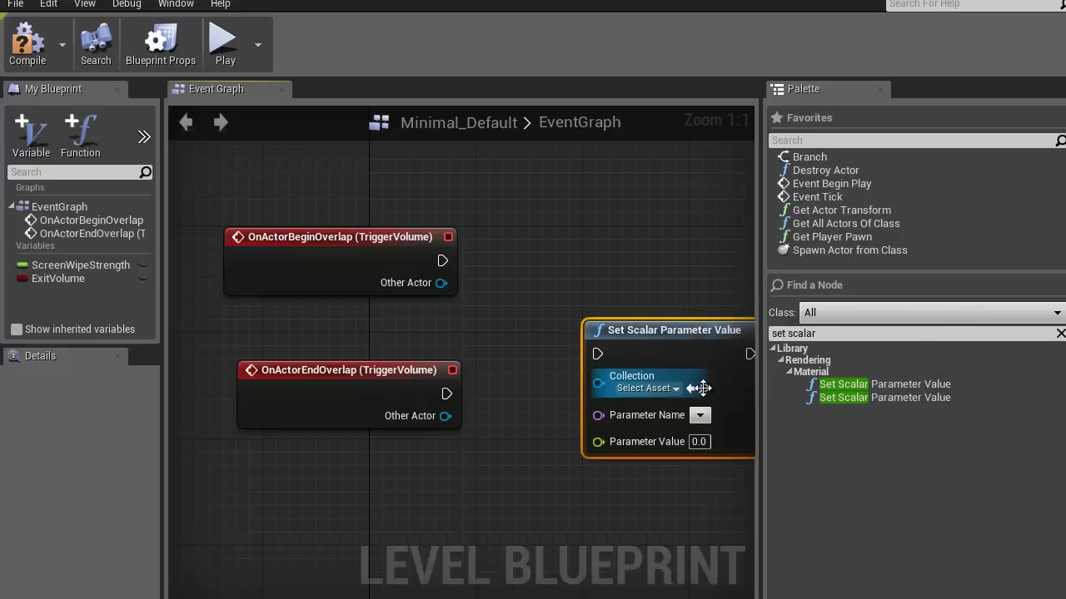
drag(684, 329, 646, 291)
scroll(579, 414, down, 4)
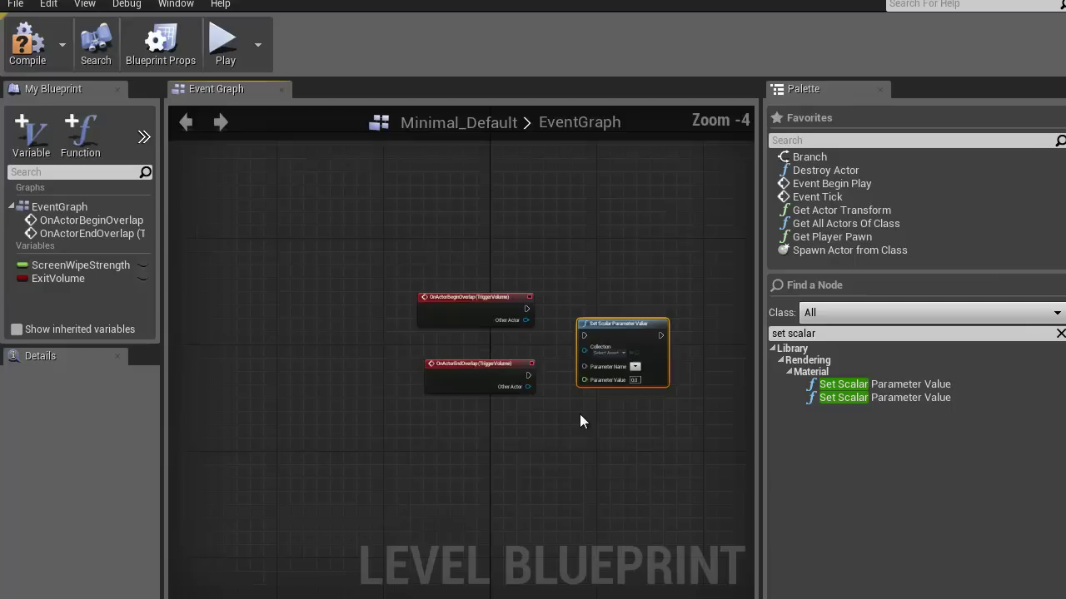
right_drag(579, 413, 443, 473)
scroll(525, 362, up, 4)
drag(525, 362, 603, 319)
right_drag(413, 366, 461, 301)
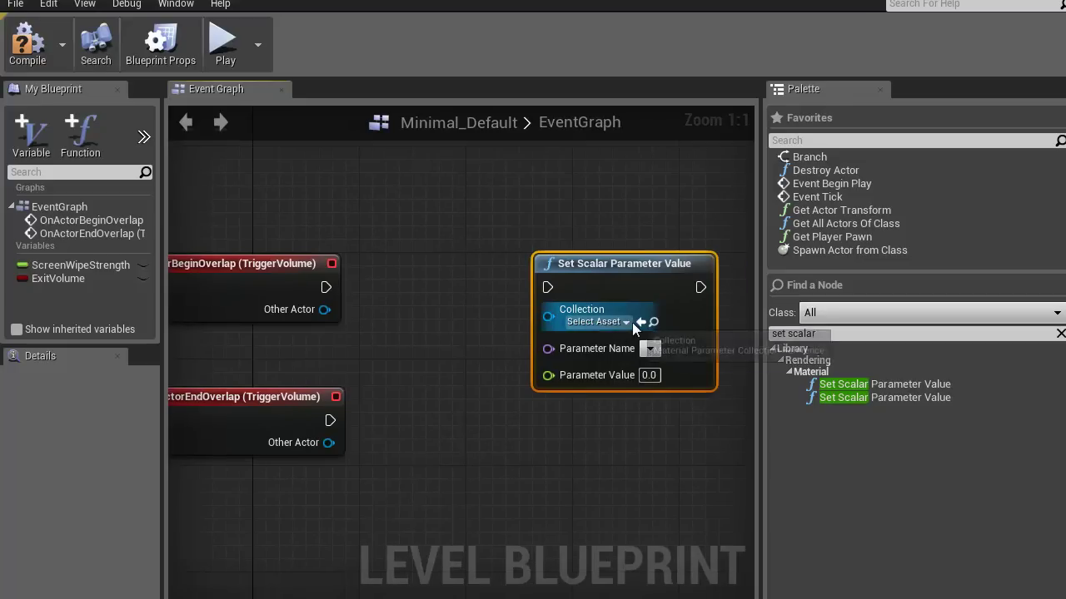
Step: Set the Set Scalar Parameter Value node's collection to WaterWarp_Collection and its parameter name to Strentgh
click(624, 321)
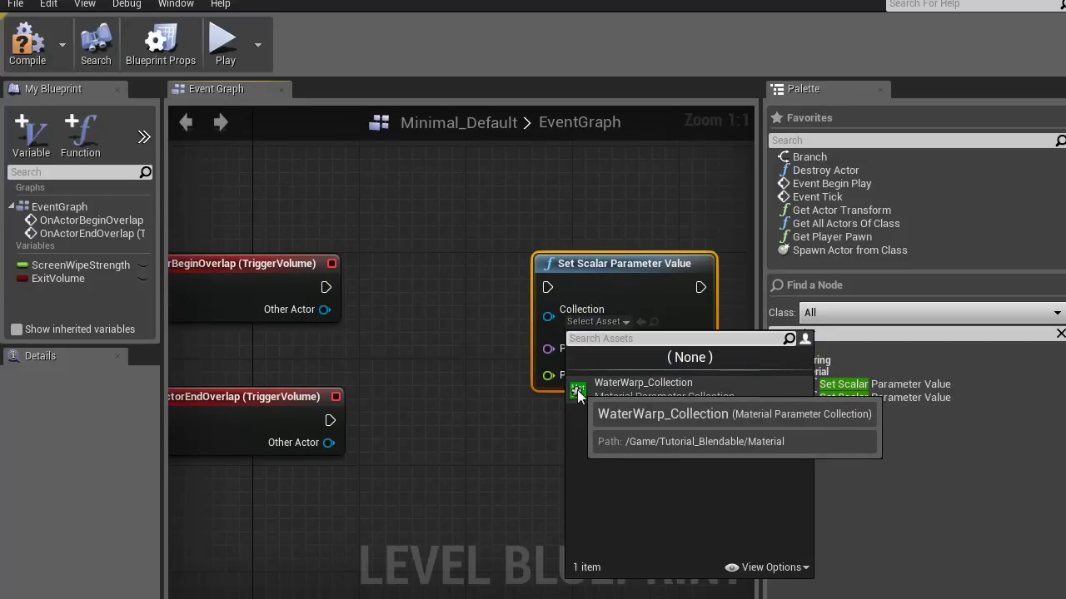
click(578, 392)
right_drag(453, 343, 478, 338)
click(636, 359)
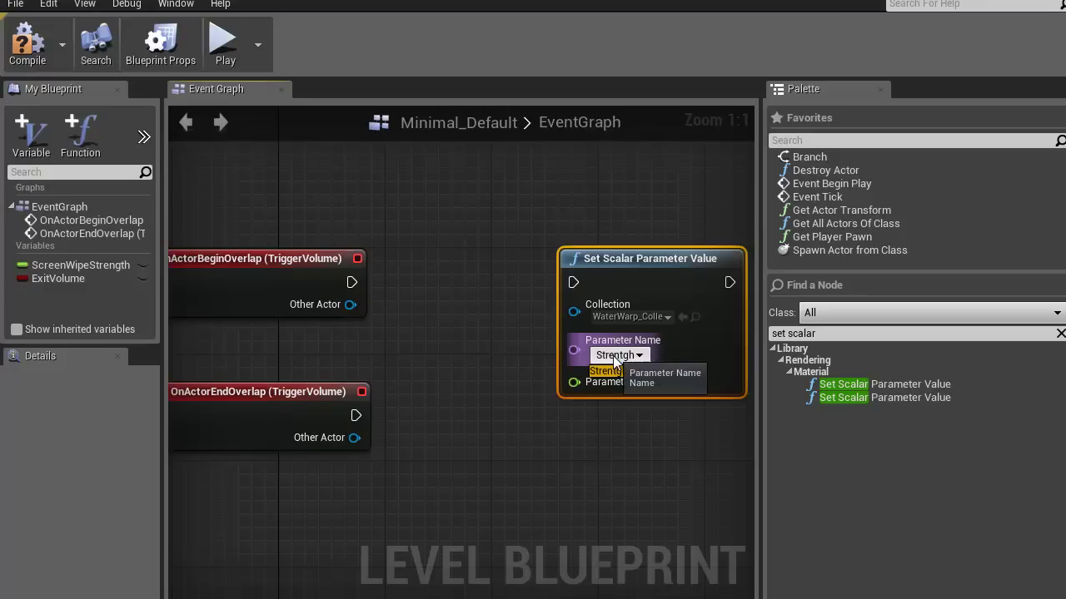
click(606, 370)
right_drag(494, 339, 514, 331)
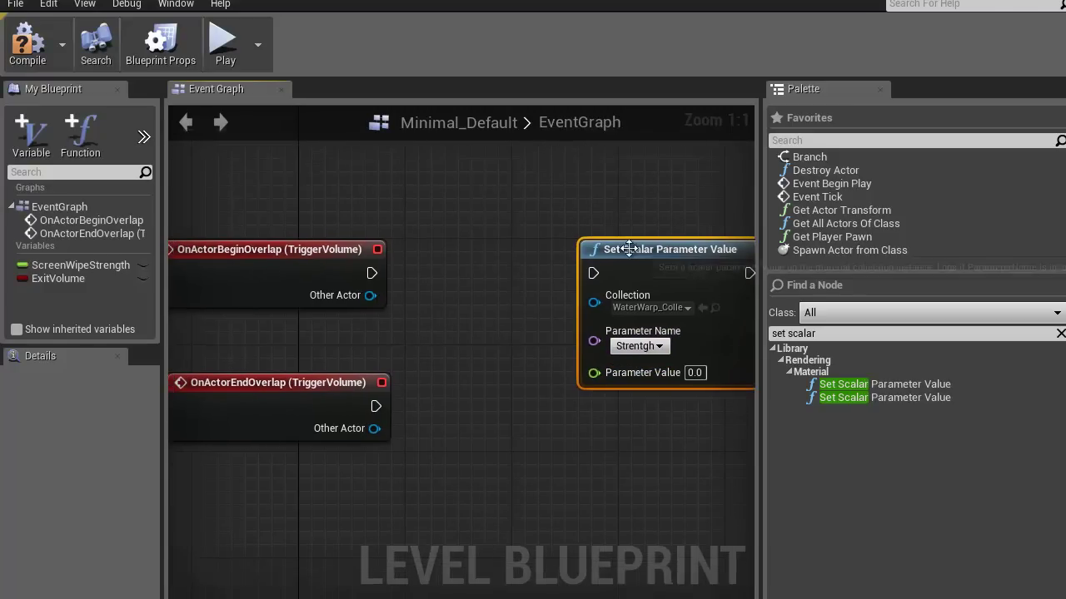
Step: Move OnActorEndOverlap further below OnActorBeginOverlap and reposition the Set Scalar Parameter Value node beside the events
drag(637, 252, 572, 263)
right_drag(451, 307, 544, 262)
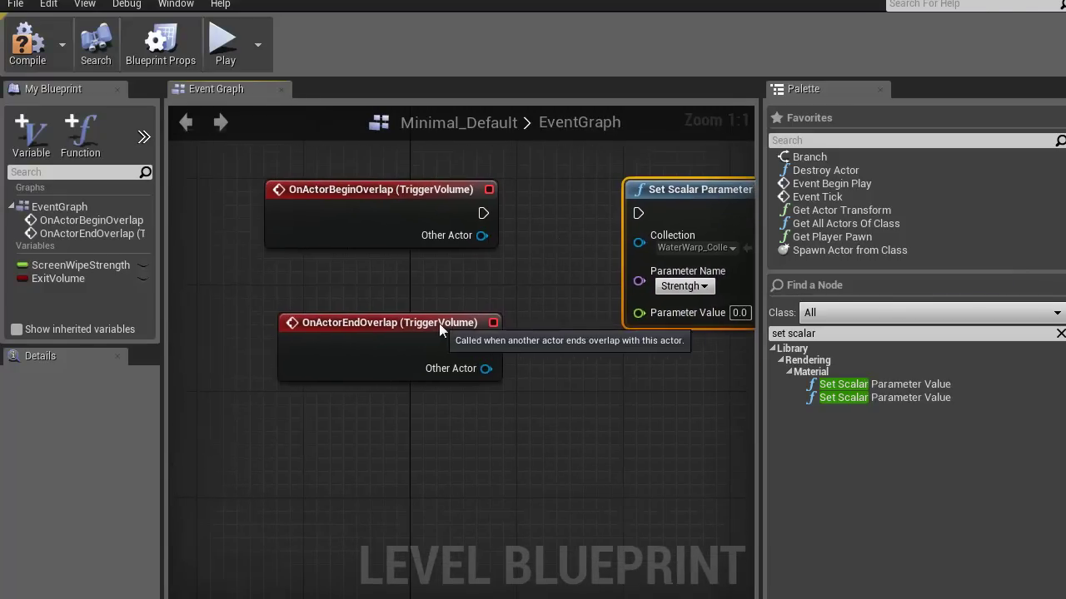
drag(434, 324, 423, 419)
right_drag(699, 206, 524, 293)
drag(525, 281, 607, 263)
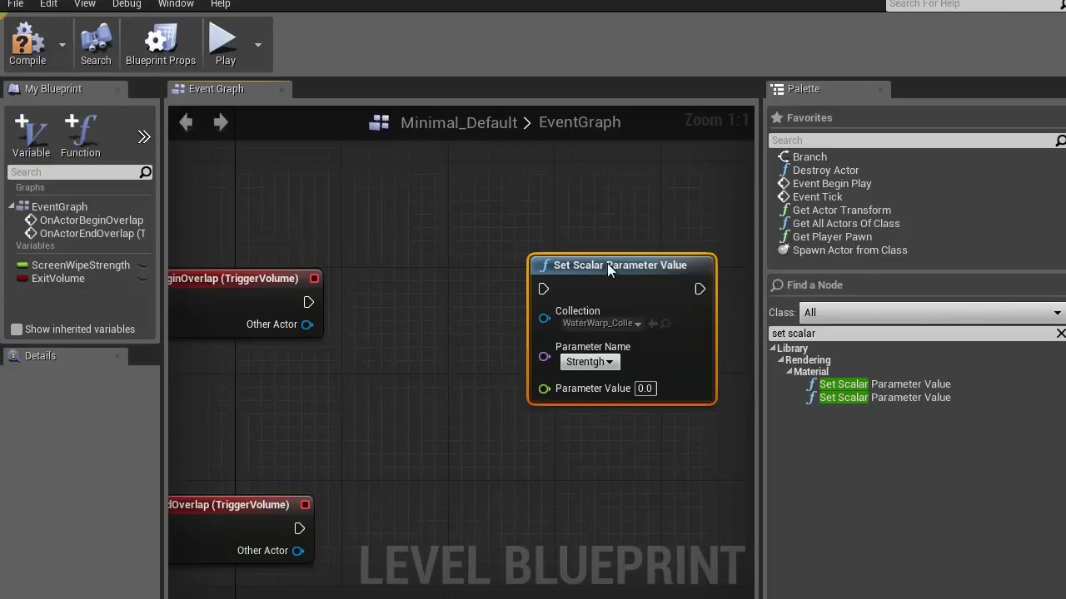
right_drag(381, 304, 486, 355)
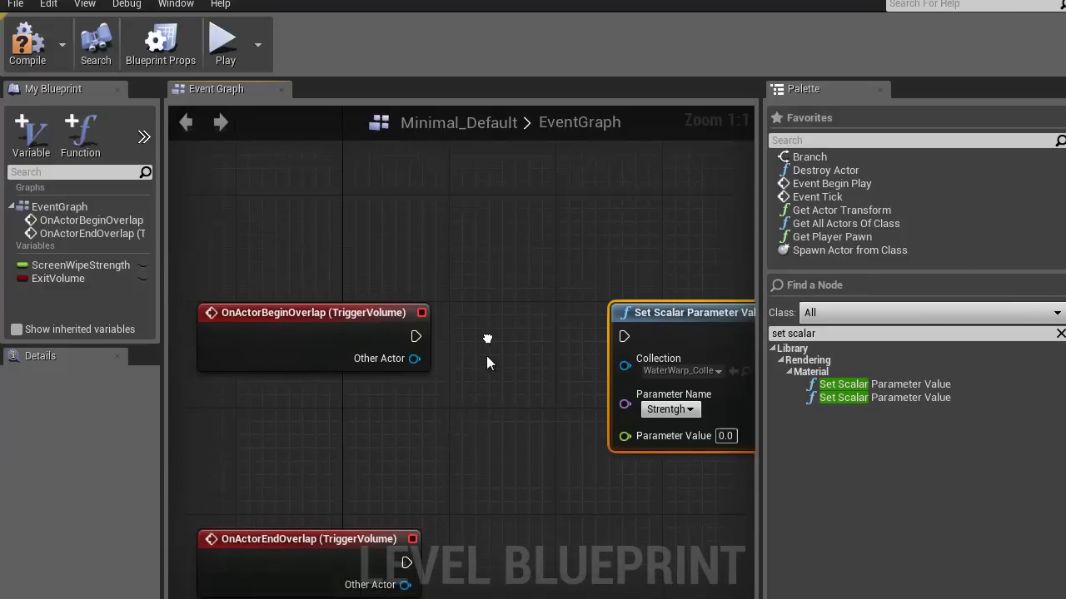
Step: Add an Event Tick node above the overlap events and move the Set Scalar Parameter Value node beside it
right_click(499, 176)
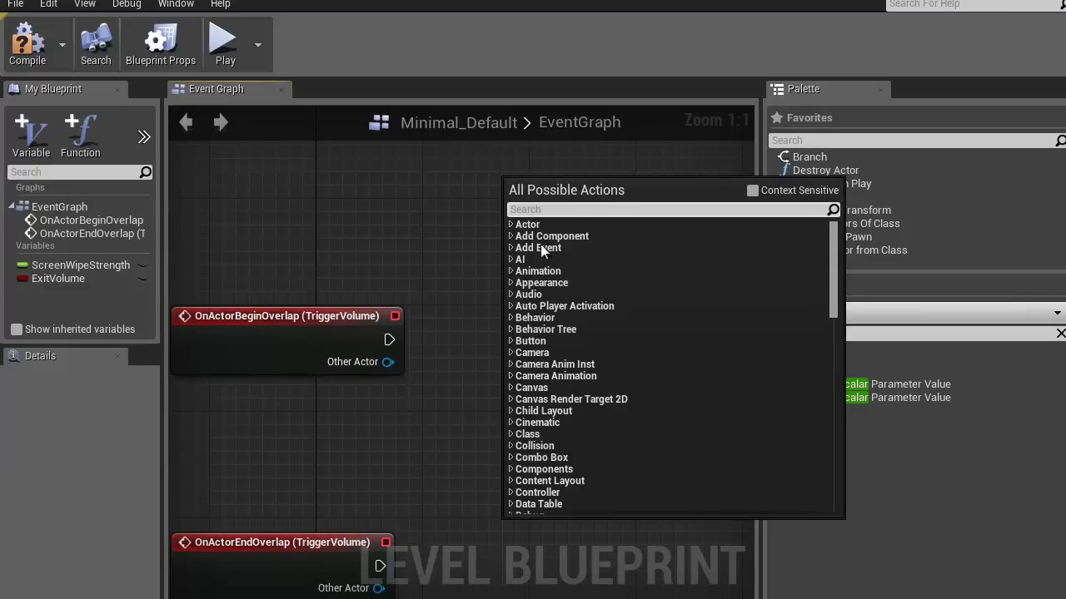
text(tick)
key(Escape)
scroll(535, 269, down, 2)
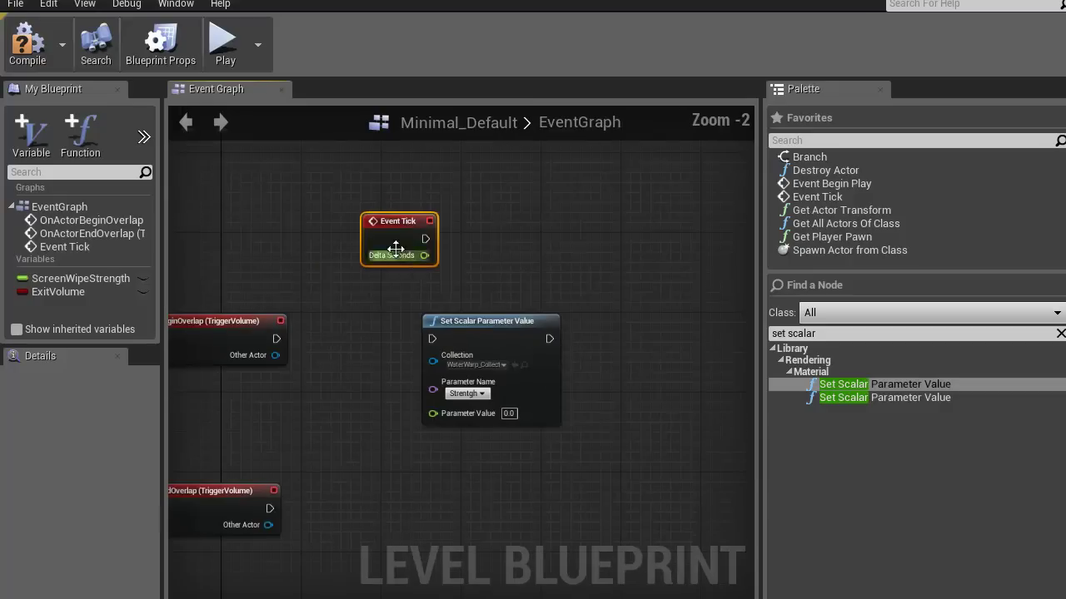
drag(486, 319, 606, 217)
right_drag(395, 301, 390, 367)
scroll(442, 305, up, 2)
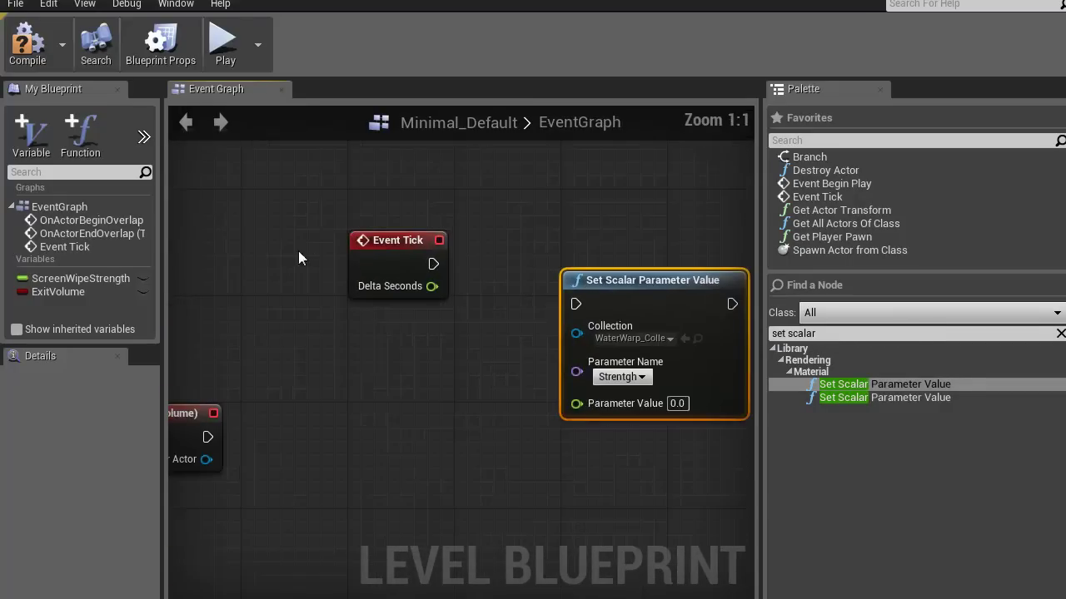
Step: Review the ScreenWipeStrength and ExitVolume variable settings and line up Event Tick with the Set Scalar Parameter Value node
click(47, 292)
click(58, 278)
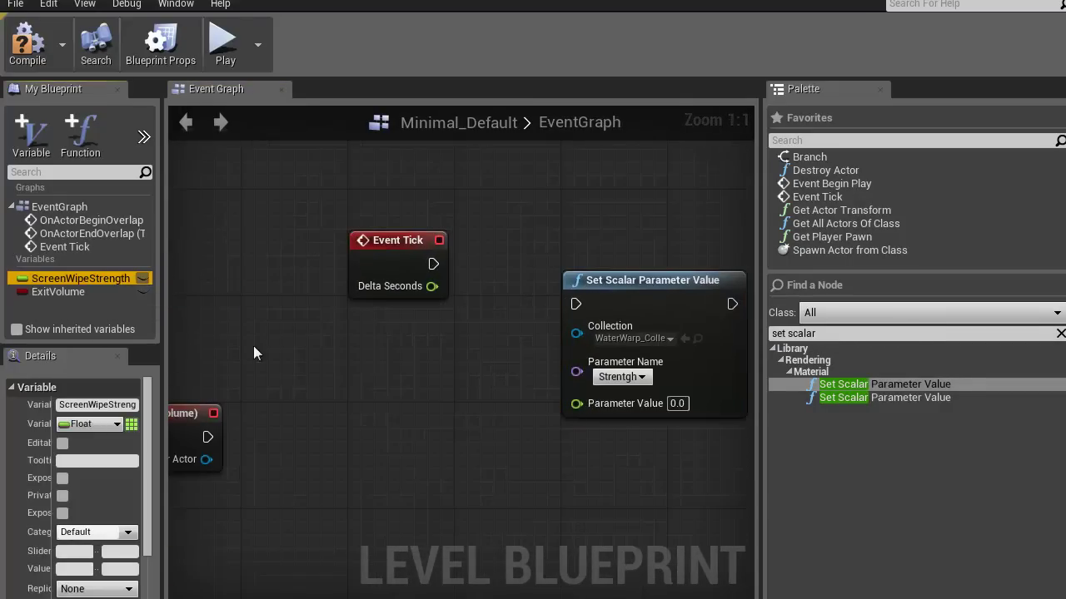
right_drag(406, 360, 402, 382)
drag(357, 264, 357, 276)
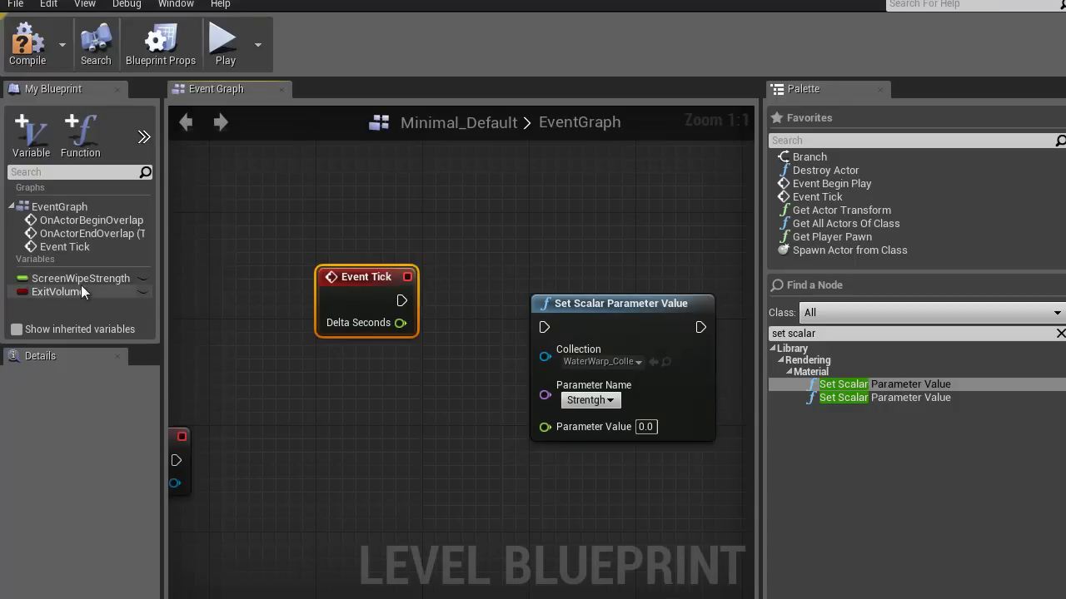
click(79, 291)
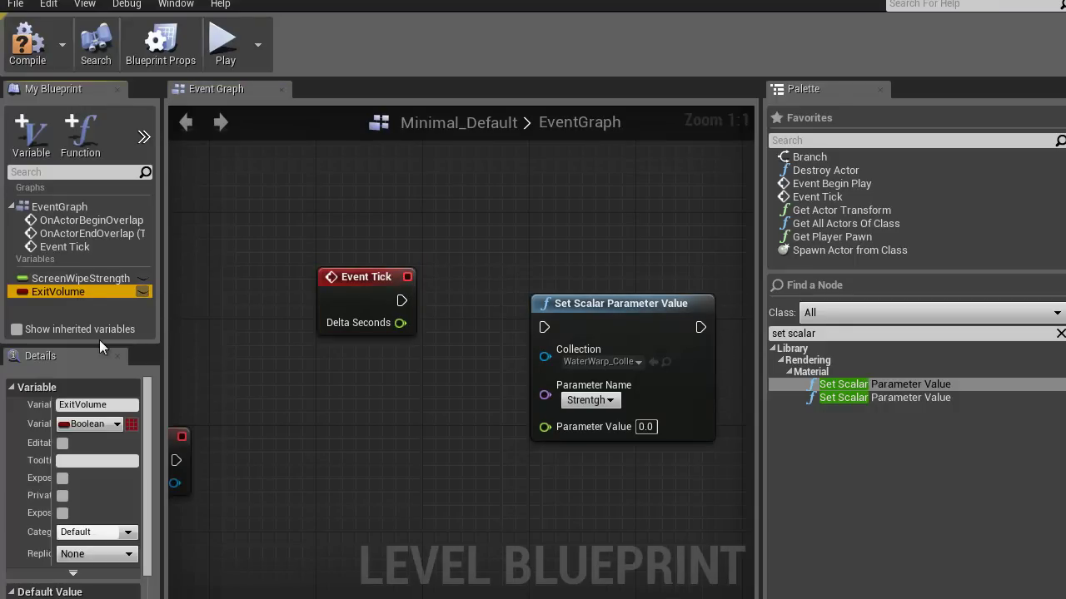
right_drag(368, 441, 333, 387)
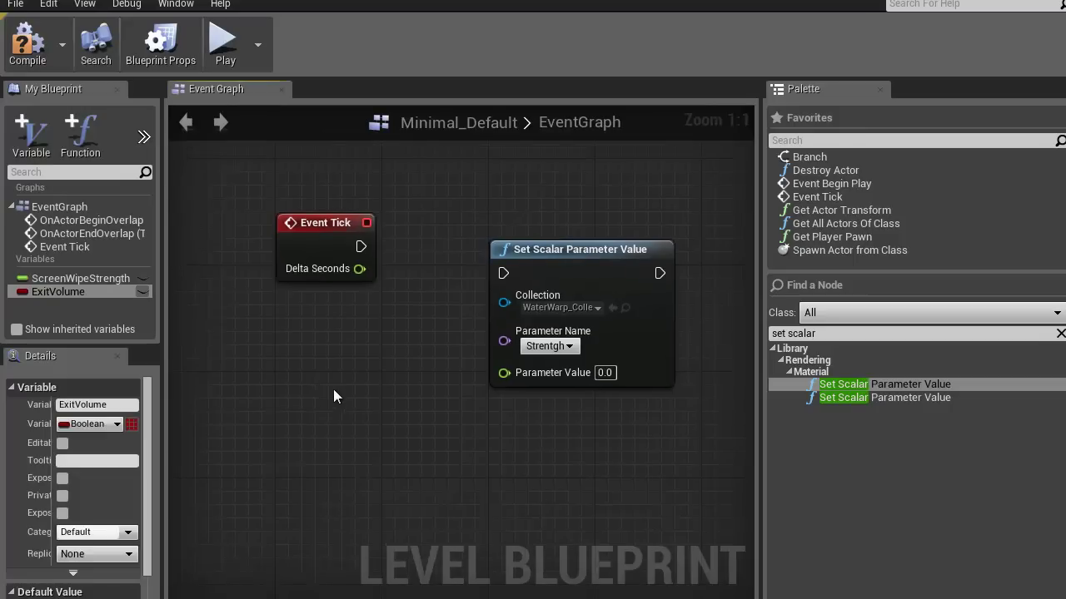
click(506, 225)
right_drag(289, 341, 350, 346)
click(58, 293)
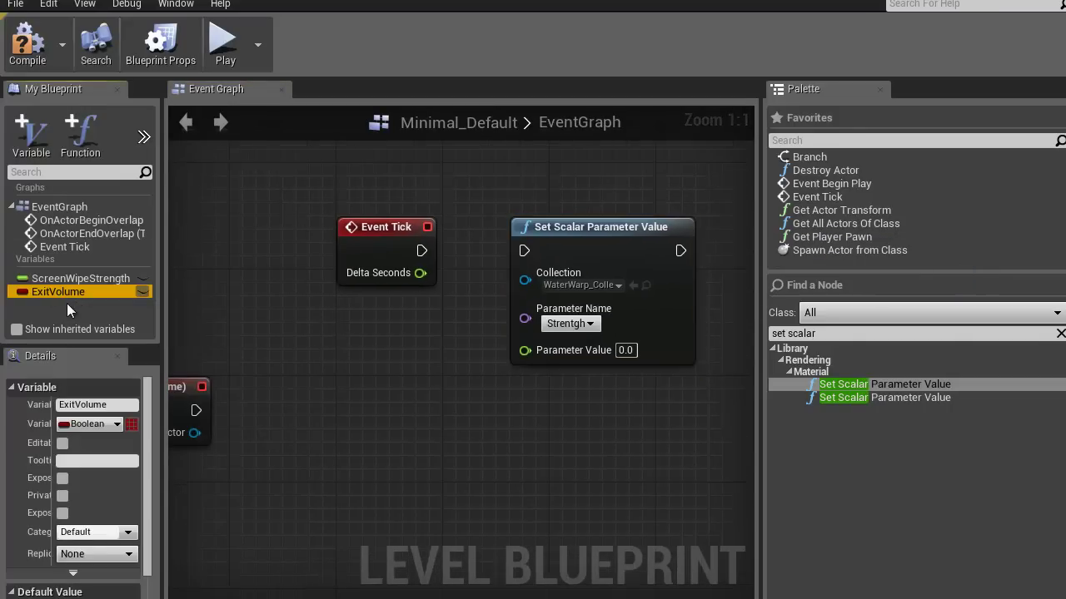
Step: Set the default value of the ScreenWipeStrength variable to 0.5
click(74, 278)
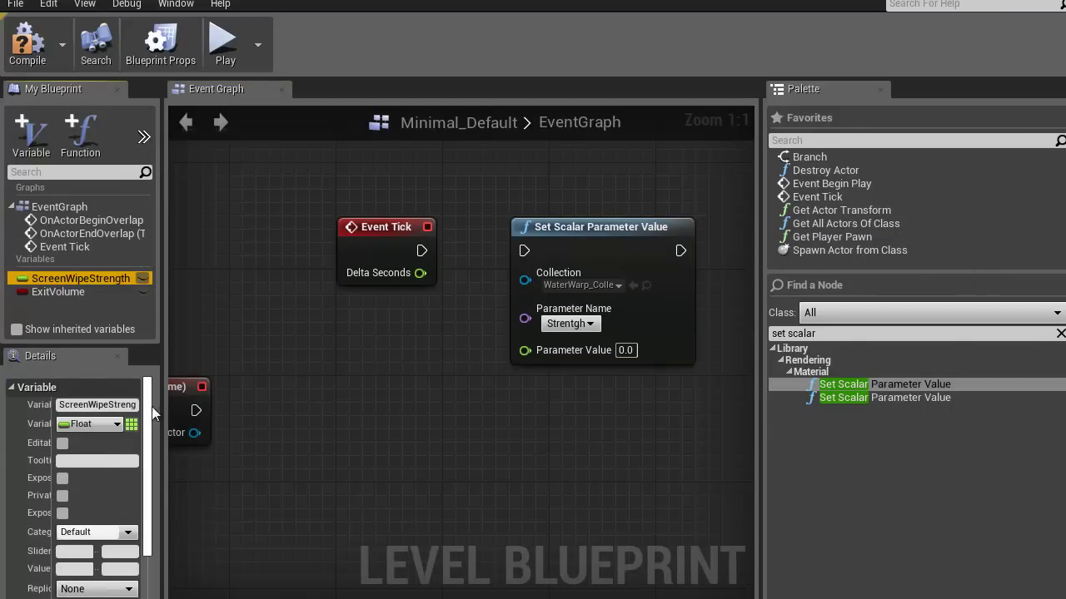
scroll(148, 438, down, 3)
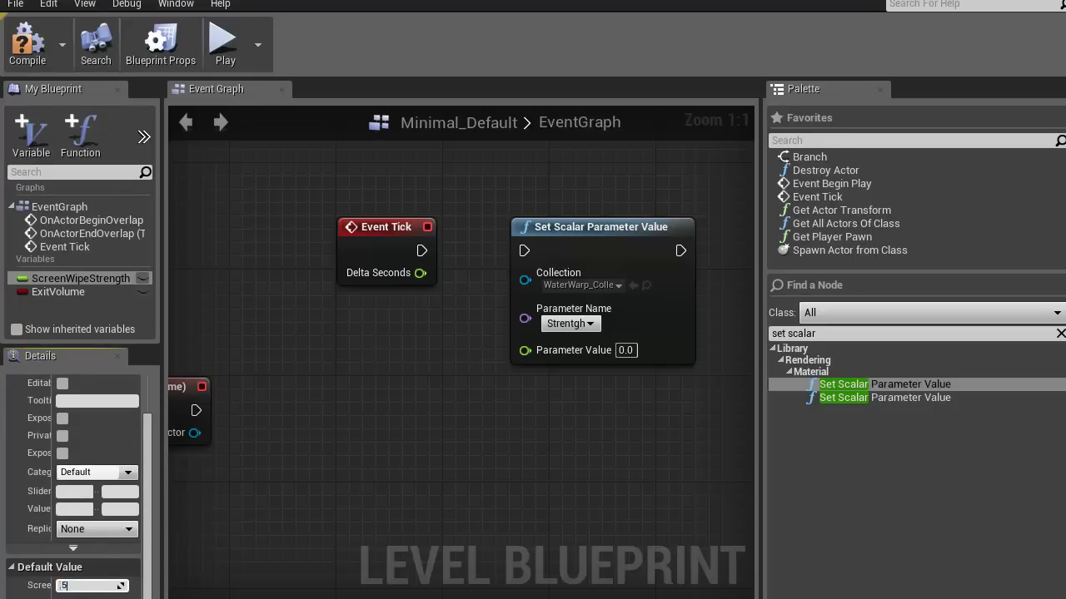
right_drag(378, 393, 380, 407)
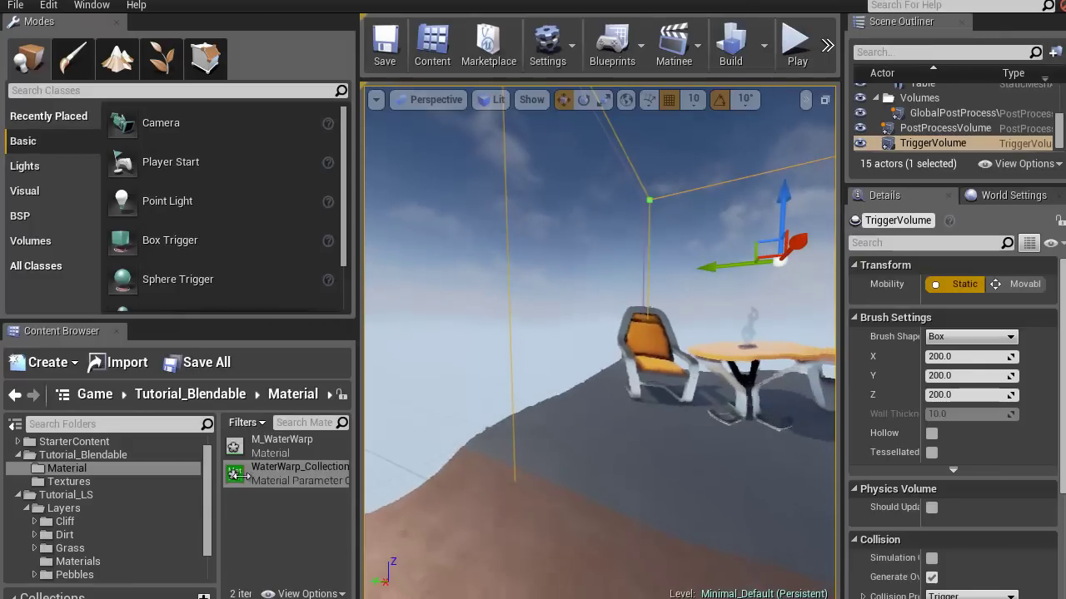
Step: Check WaterWarp_Collection and set the ScreenWipeStrength variable's default value to 0.1
double_click(237, 472)
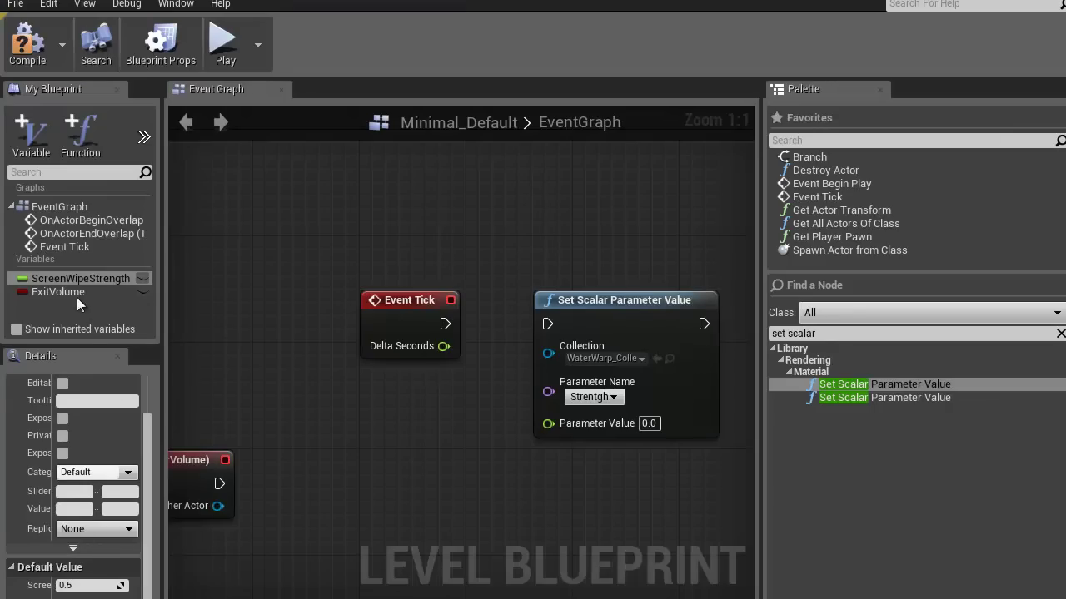
click(74, 277)
click(93, 586)
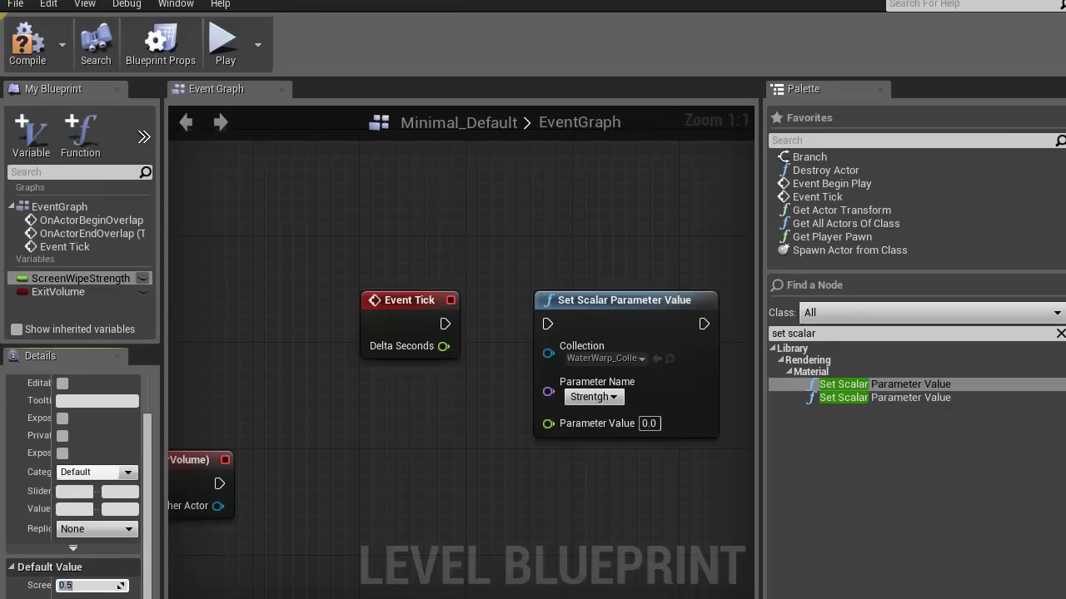
right_drag(425, 439, 297, 429)
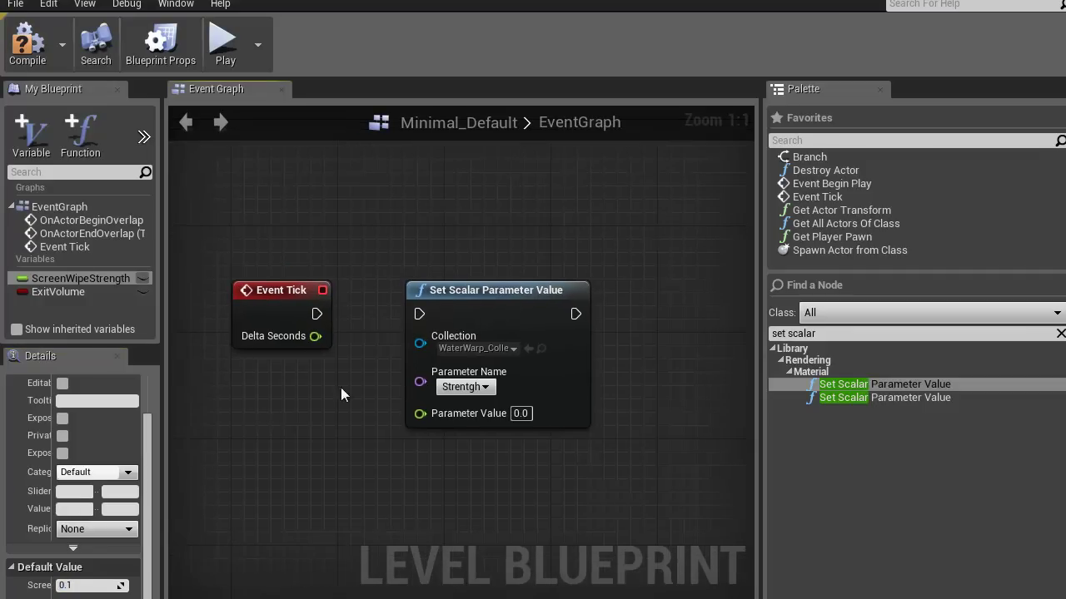
Step: Widen the gap between Event Tick and the Set Scalar Parameter Value node by moving them apart
drag(470, 287, 549, 287)
right_drag(335, 367, 439, 377)
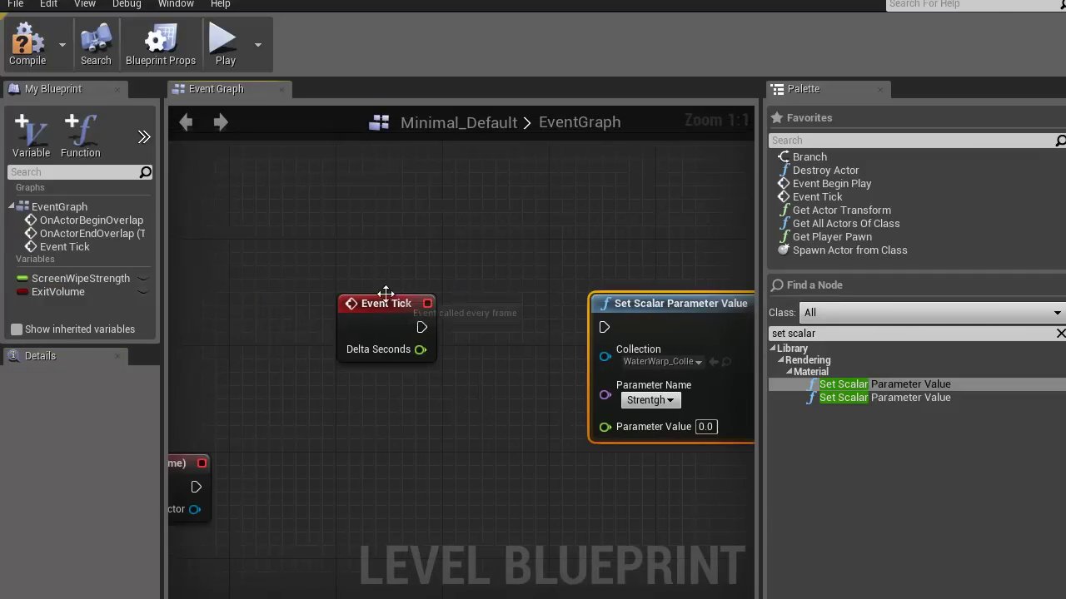
drag(367, 308, 260, 286)
Step: Move the OnActorBeginOverlap event away from Event Tick to leave room for nodes after it
right_drag(399, 332, 716, 316)
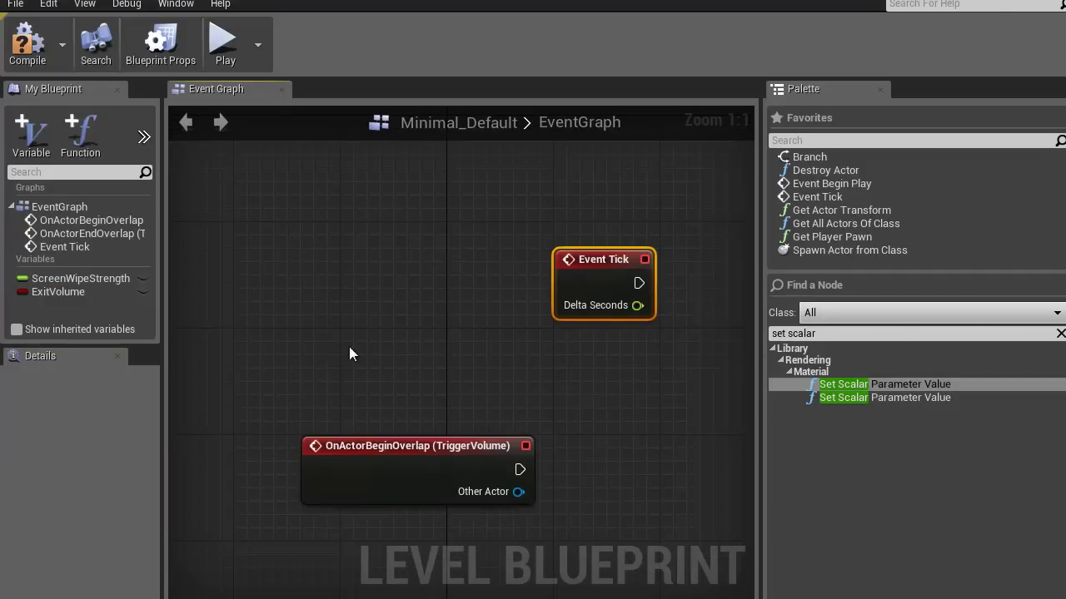
scroll(412, 323, down, 2)
right_drag(412, 323, 403, 228)
drag(474, 304, 361, 285)
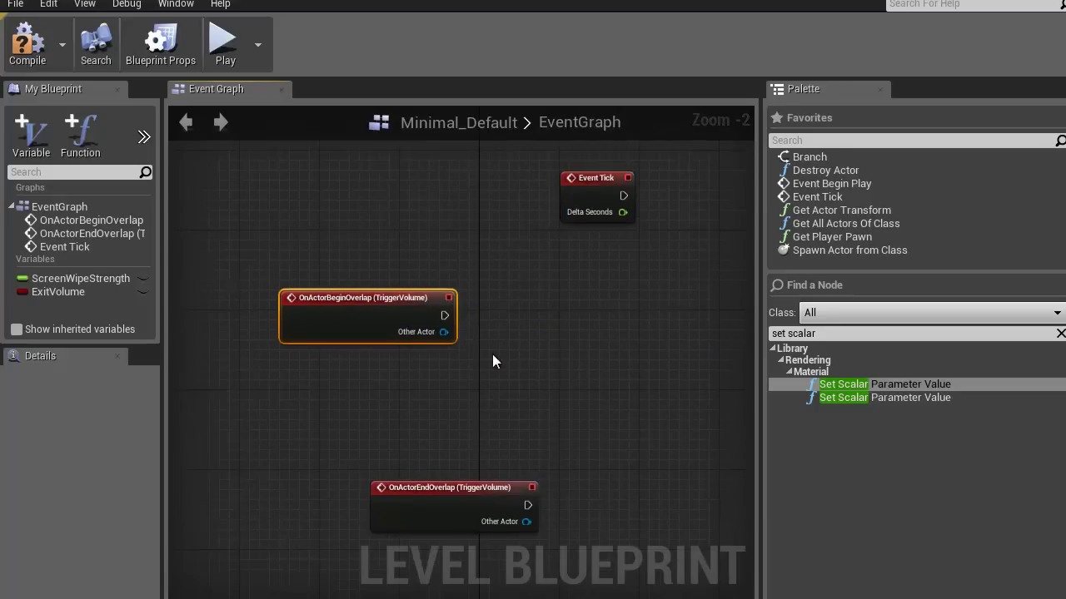
Step: Add a Set node for the ExitVolume variable and connect OnActorBeginOverlap's execution output to it
scroll(466, 336, up, 2)
right_drag(556, 311, 409, 311)
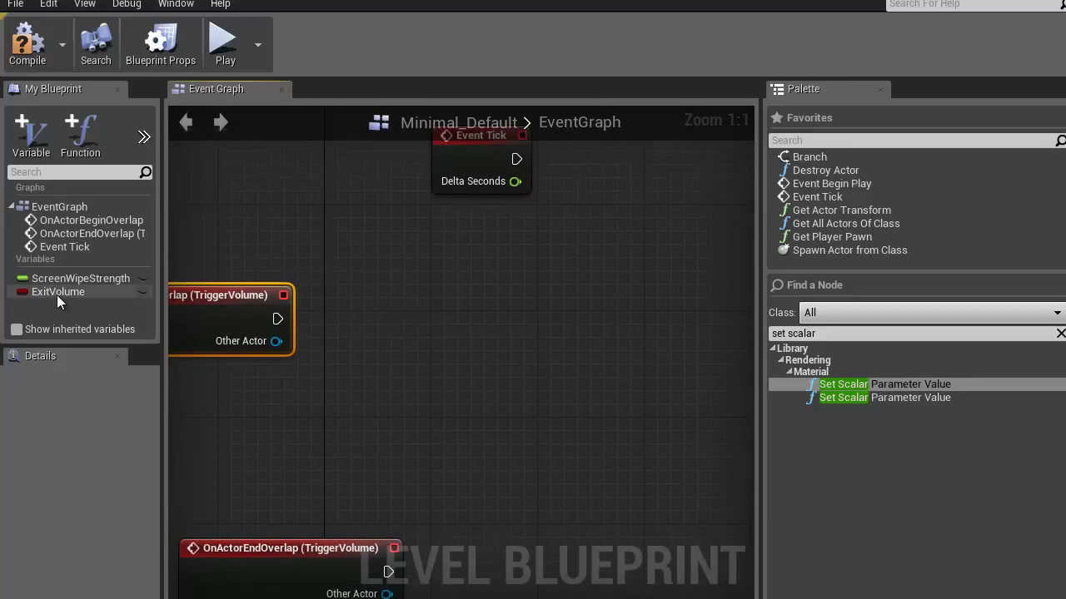
alt+drag(56, 294, 416, 310)
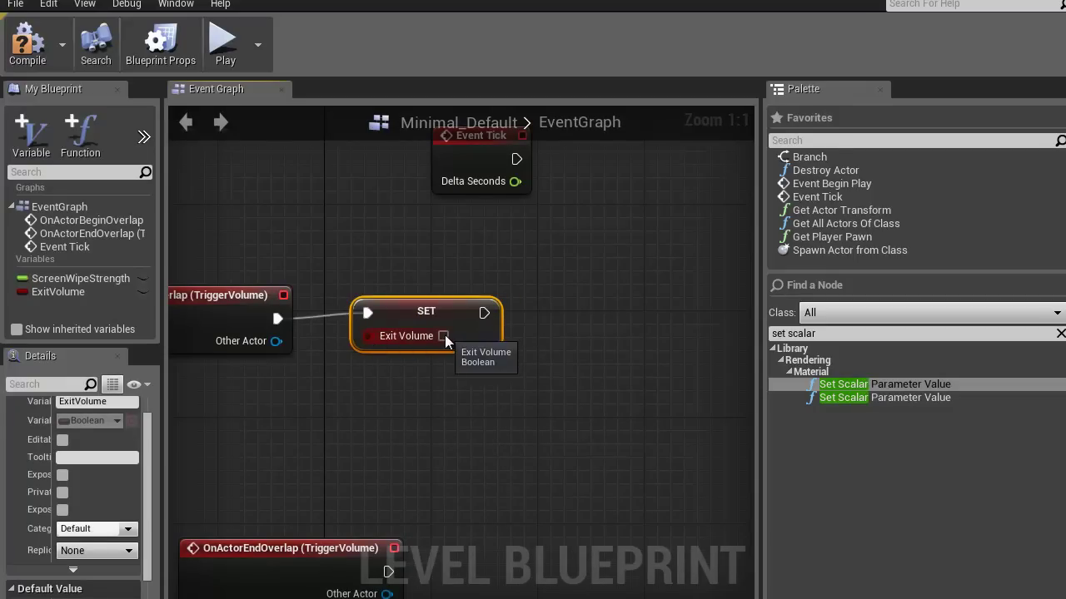
Step: Enable Exit Volume on the Set node and move the node closer to the OnActorBeginOverlap event
scroll(149, 528, down, 1)
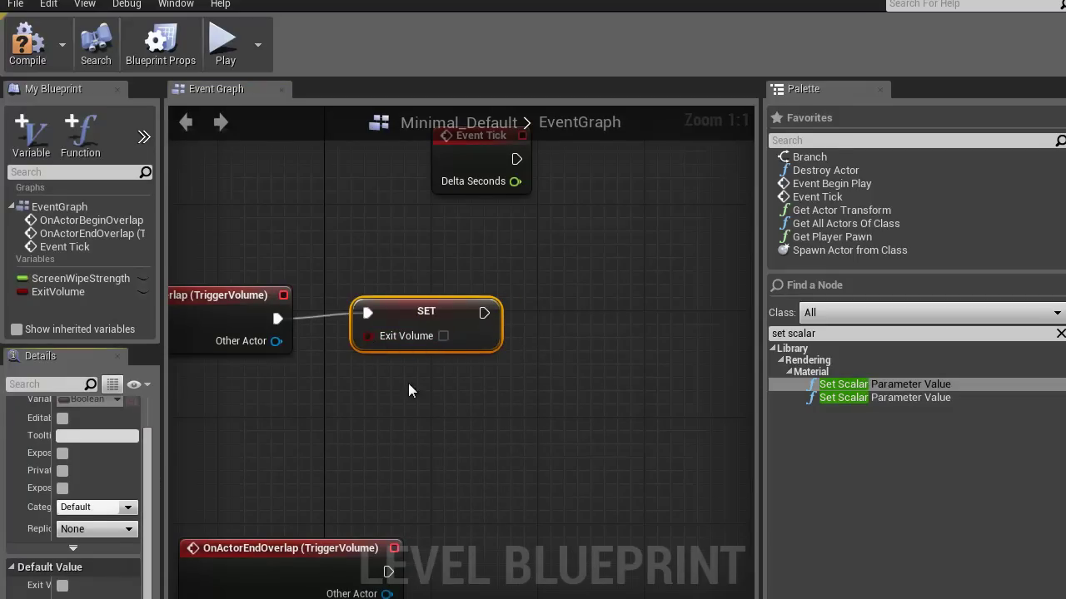
click(443, 337)
right_drag(445, 427, 390, 471)
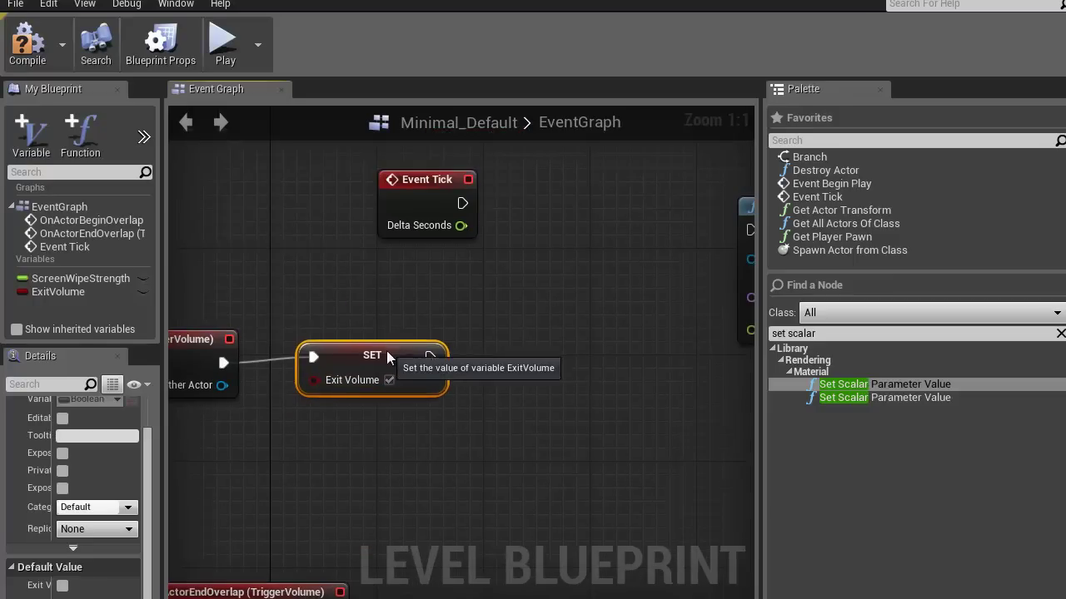
drag(381, 353, 359, 354)
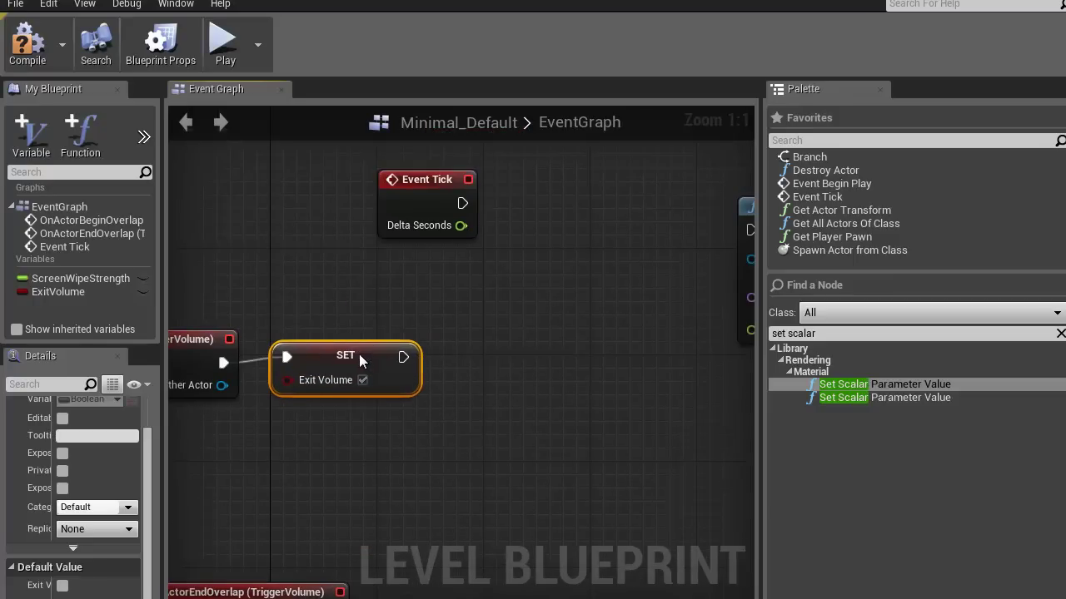
Step: Rename the ExitVolume variable to EnterVolume and reposition its Set node beside OnActorBeginOverlap
click(51, 290)
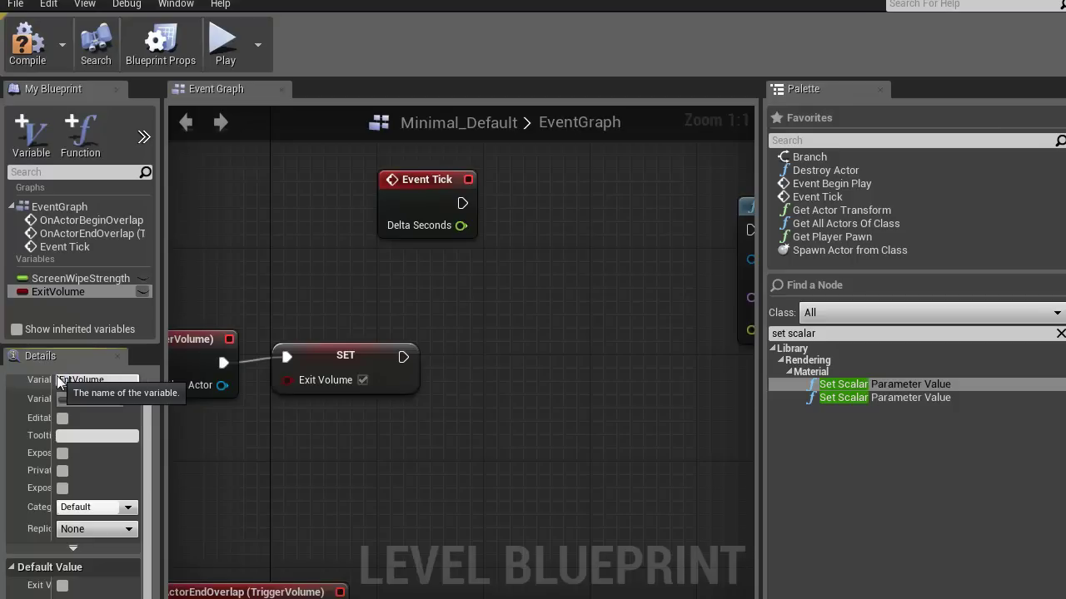
click(225, 327)
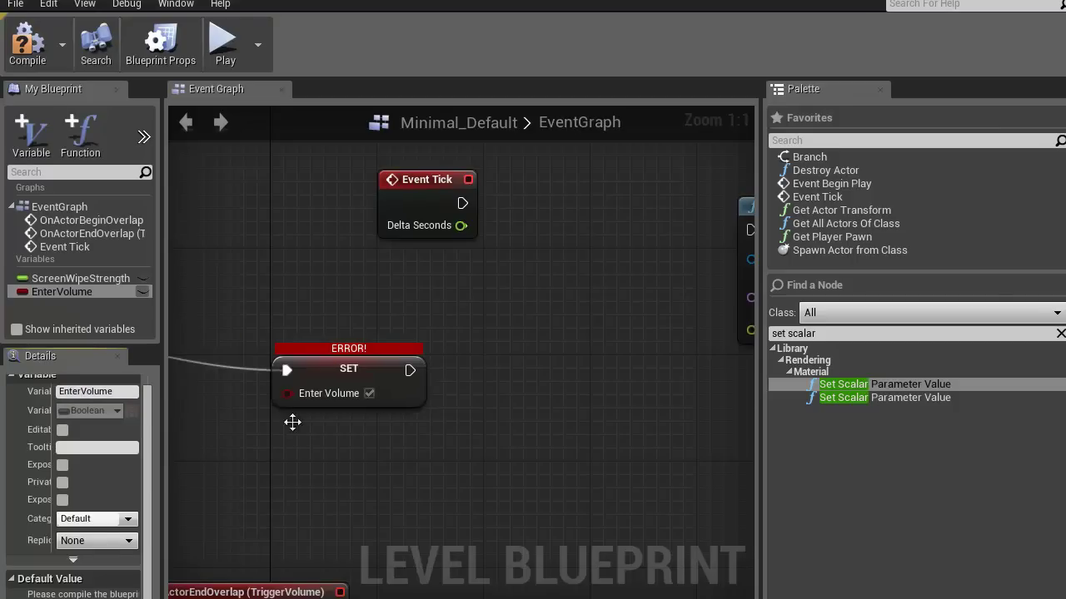
right_drag(343, 256, 500, 214)
drag(506, 328, 545, 312)
Step: Duplicate the Enter Volume Set node with its value unchecked, connect it to OnActorEndOverlap, and move the pair below the OnActorBeginOverlap nodes
right_drag(613, 271, 527, 297)
right_drag(387, 433, 480, 319)
key(ctrl+v)
drag(610, 455, 596, 468)
drag(478, 477, 569, 471)
drag(541, 542, 374, 476)
drag(666, 466, 559, 306)
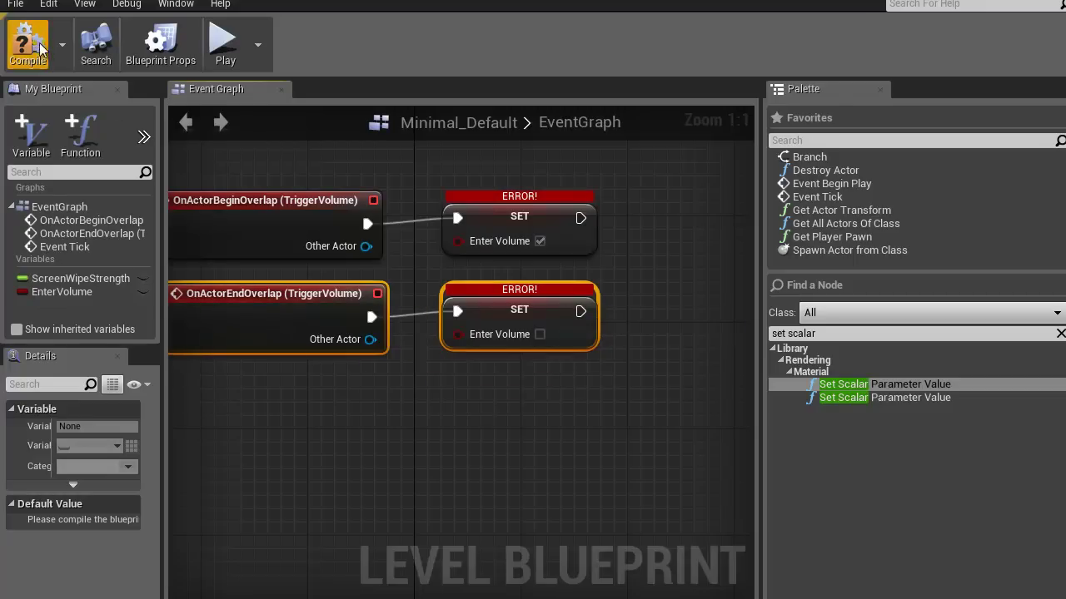
Step: Add a Get node for the EnterVolume variable below Event Tick
right_drag(564, 294, 199, 318)
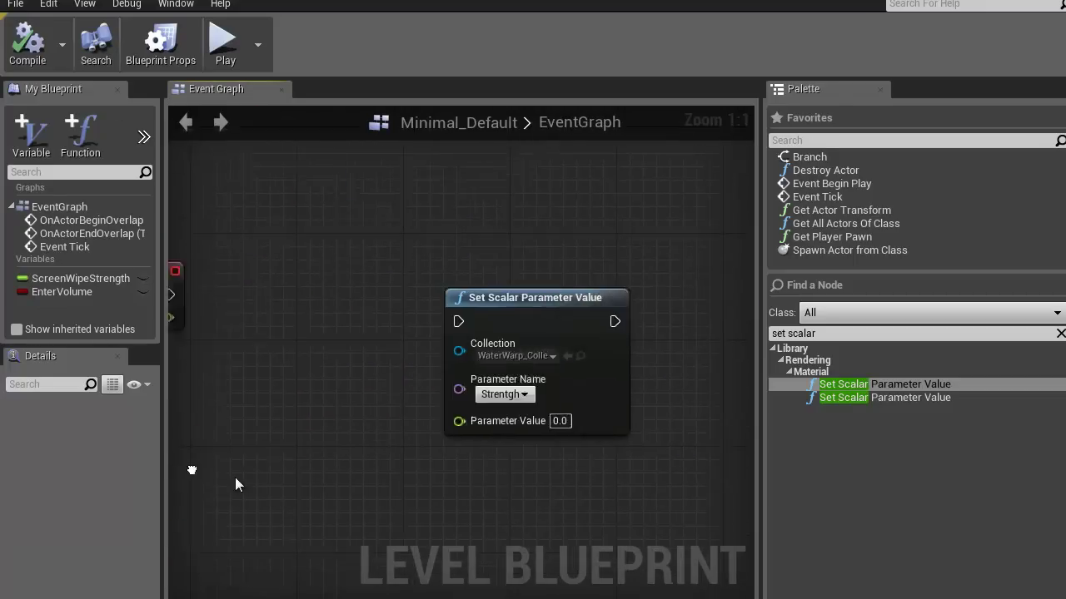
right_drag(343, 482, 201, 406)
right_drag(310, 338, 474, 332)
drag(285, 232, 375, 218)
drag(71, 299, 379, 322)
click(437, 352)
Step: Add a Branch node executed by Event Tick and connect Enter Volume to its Condition
key(b)
click(492, 225)
drag(526, 239, 486, 213)
drag(411, 233, 401, 220)
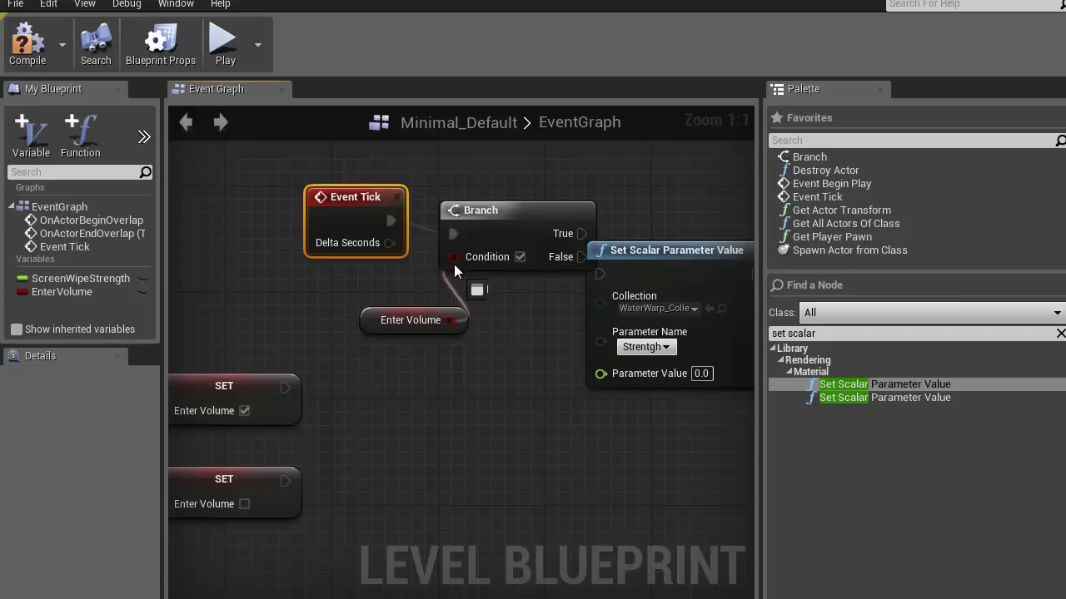
drag(388, 370, 394, 179)
Step: Move the Set Scalar Parameter Value node clear of the Branch and add a Get node for ScreenWipeStrength
right_drag(475, 372, 441, 432)
drag(614, 311, 598, 231)
right_drag(397, 361, 533, 343)
right_drag(536, 409, 463, 383)
drag(81, 272, 444, 379)
Step: Add an FInterp To node with Screen Wipe Strength feeding Current, and place it below Set Scalar Parameter Value
right_drag(504, 420, 357, 447)
drag(516, 447, 516, 448)
text(f)
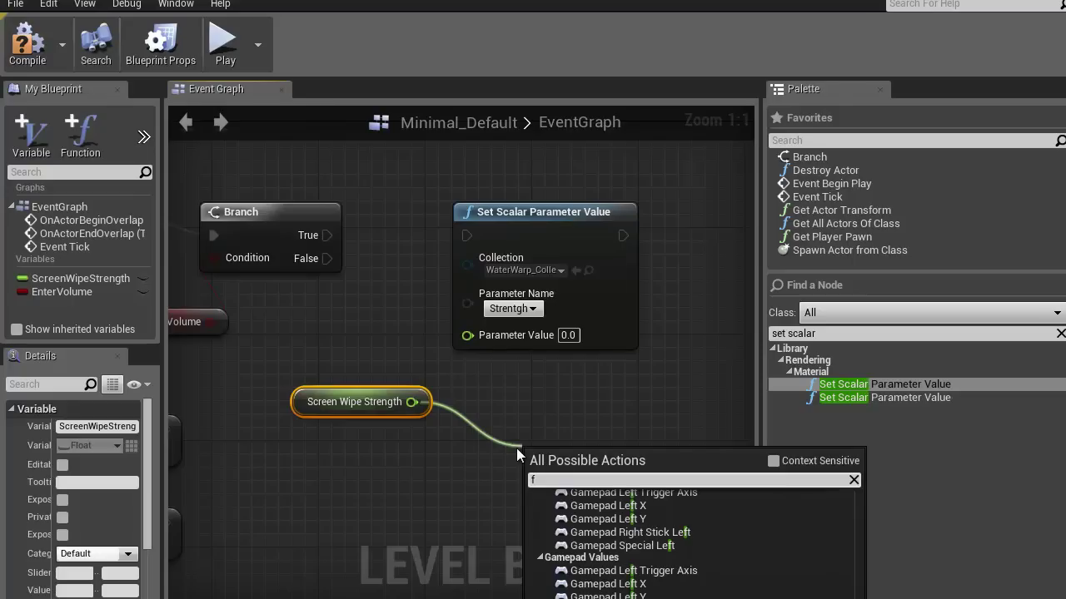
text(interp)
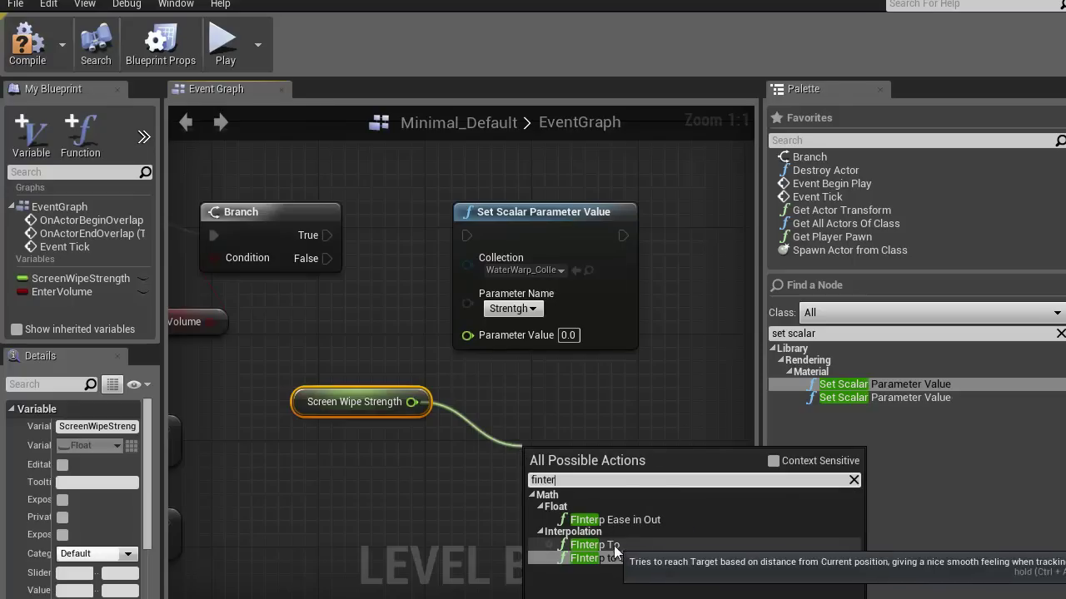
click(593, 538)
drag(596, 452, 542, 385)
Step: Add a Get World Delta Seconds node and connect its Return Value to FInterp To's Delta Time
right_drag(396, 471, 396, 377)
right_click(467, 423)
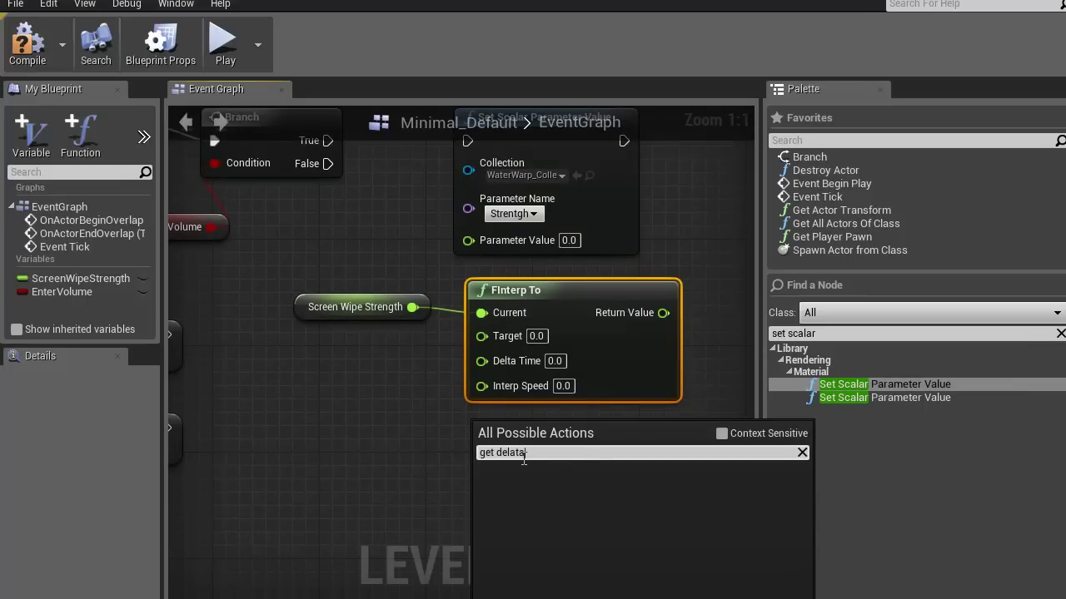
text(get delata)
key(BackSpace)
key(BackSpace)
key(BackSpace)
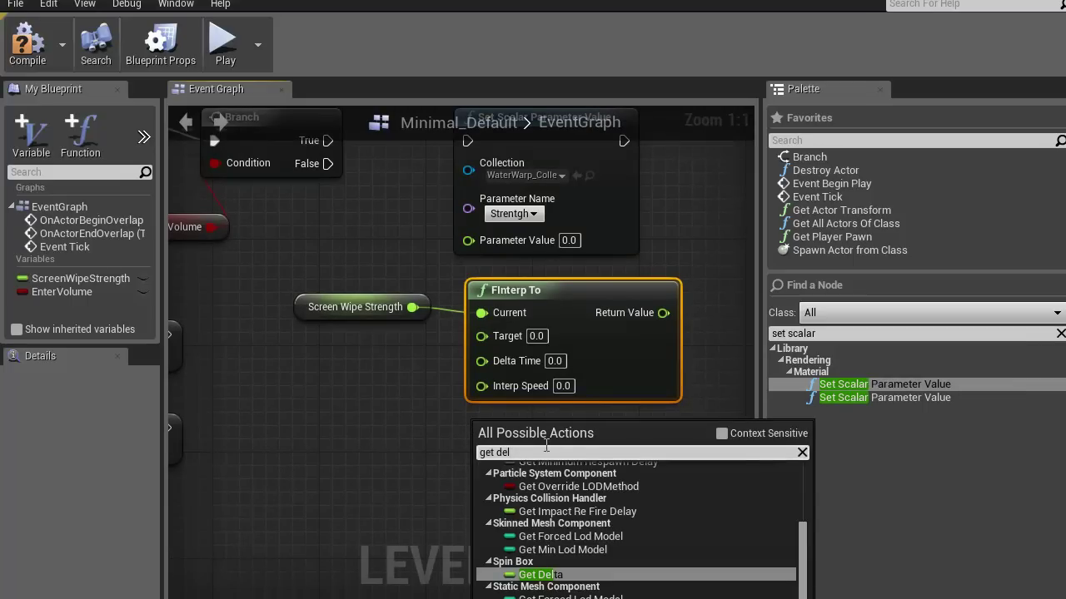
text(ta)
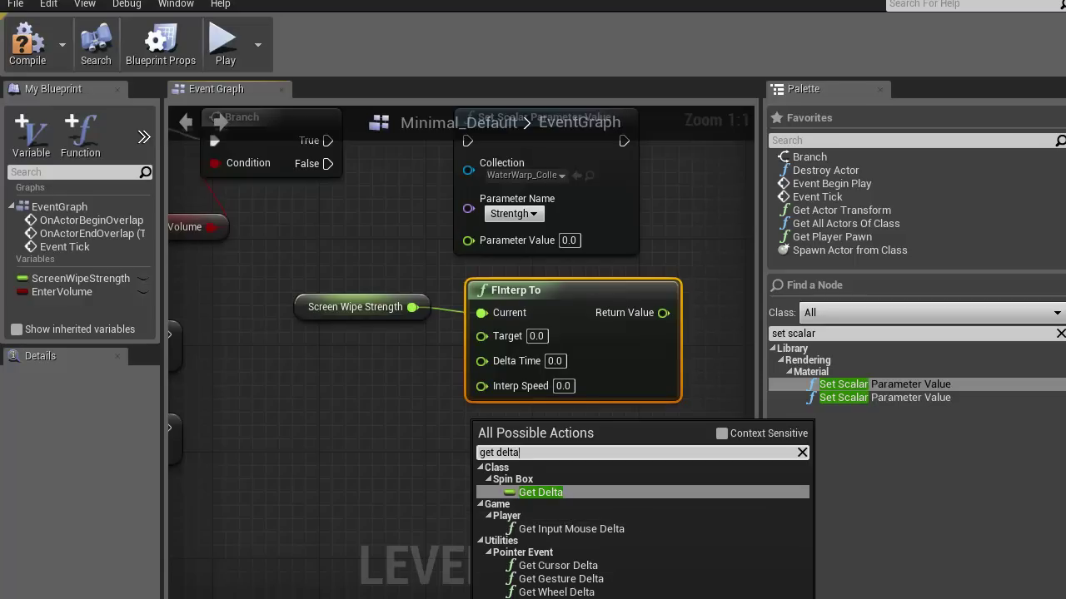
click(550, 598)
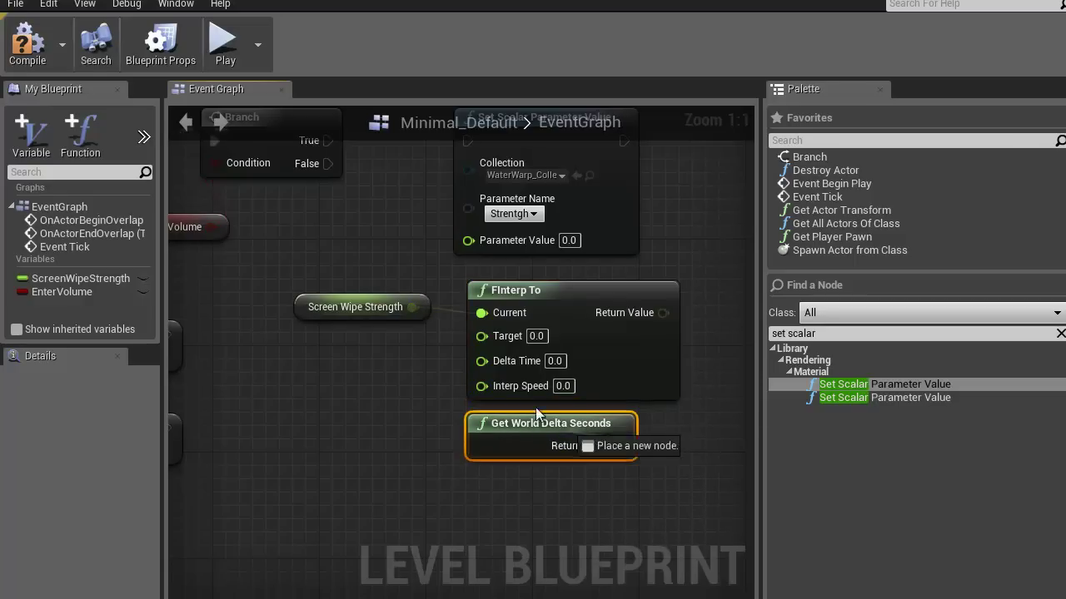
drag(517, 403, 482, 362)
right_drag(237, 228, 312, 262)
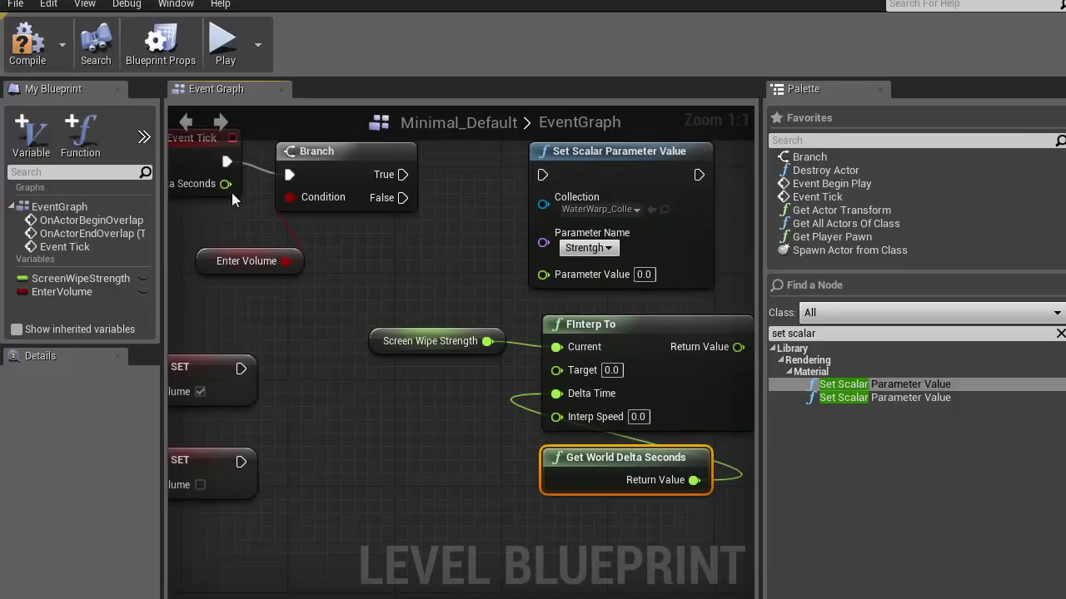
drag(227, 184, 284, 241)
drag(391, 259, 392, 259)
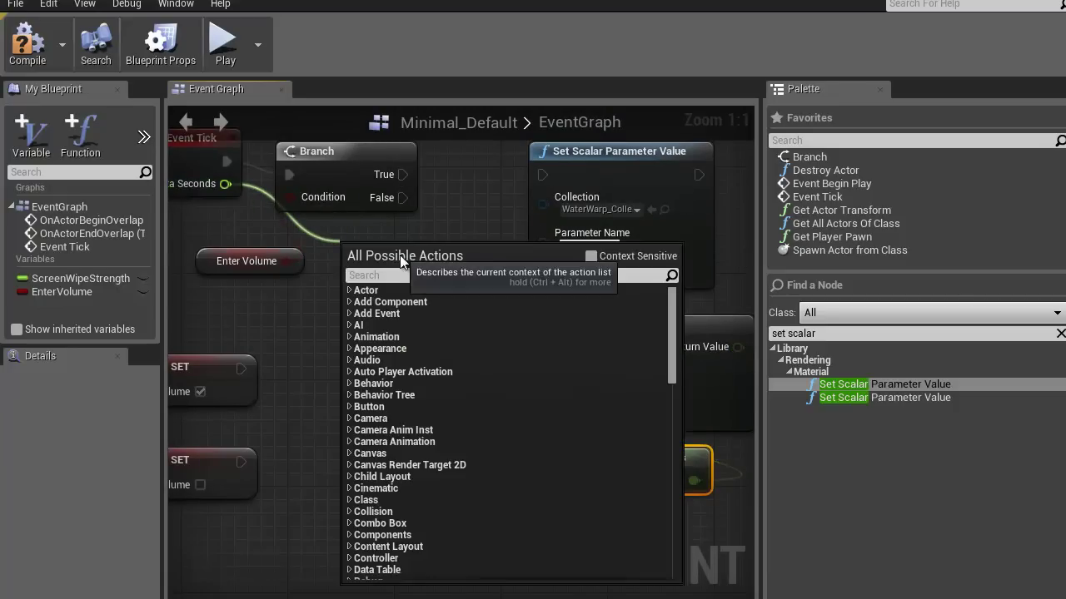
right_click(456, 214)
Step: Set FInterp To's Interp Speed to 1 and connect its Return Value to a new Set node for ScreenWipeStrength
right_drag(568, 464, 537, 449)
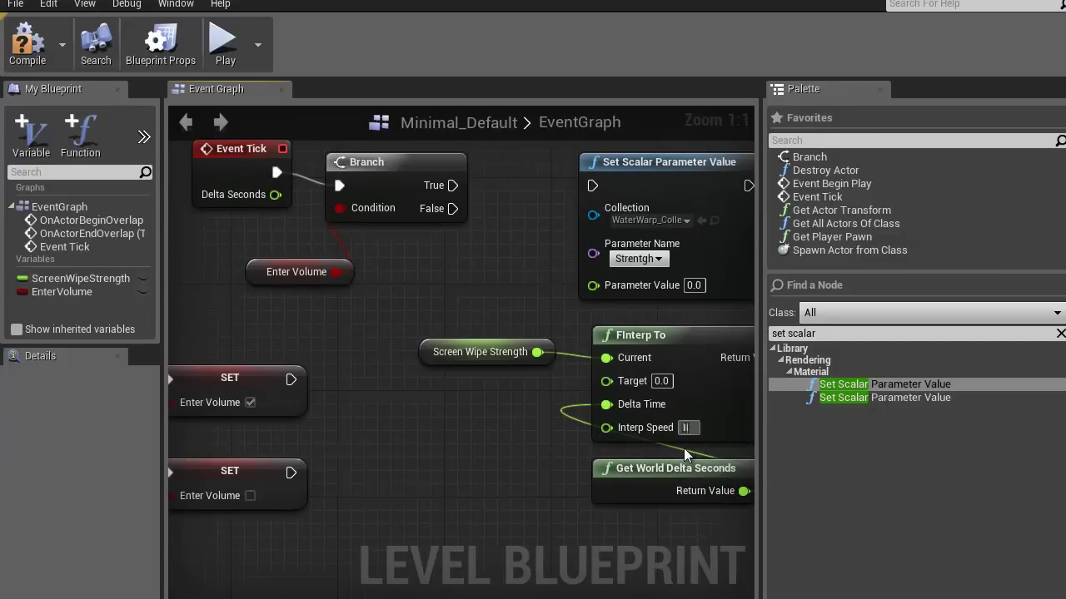
right_drag(492, 394, 368, 419)
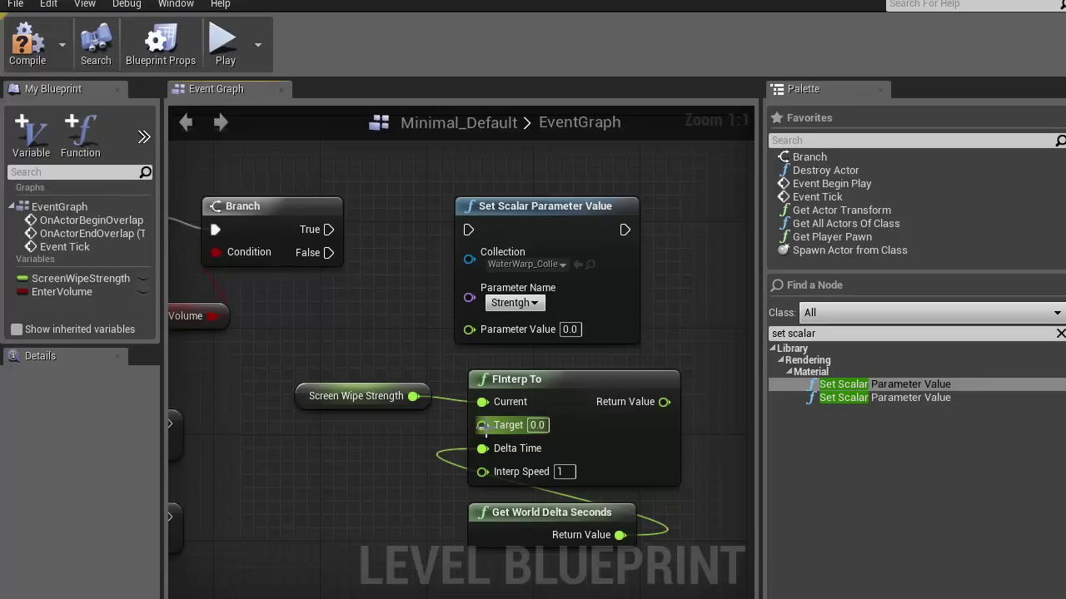
right_drag(350, 344, 288, 329)
alt+drag(318, 334, 662, 348)
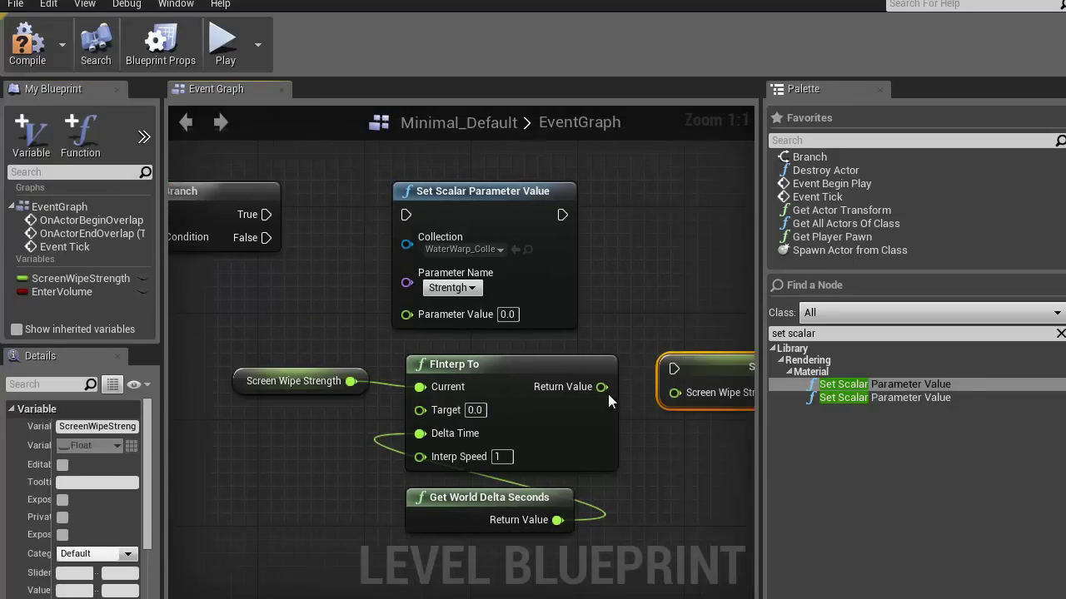
drag(676, 392, 675, 392)
Step: Place the Screen Wipe Strength Set node above FInterp To and arrange this group between the Branch and Set Scalar Parameter Value
scroll(562, 424, down, 4)
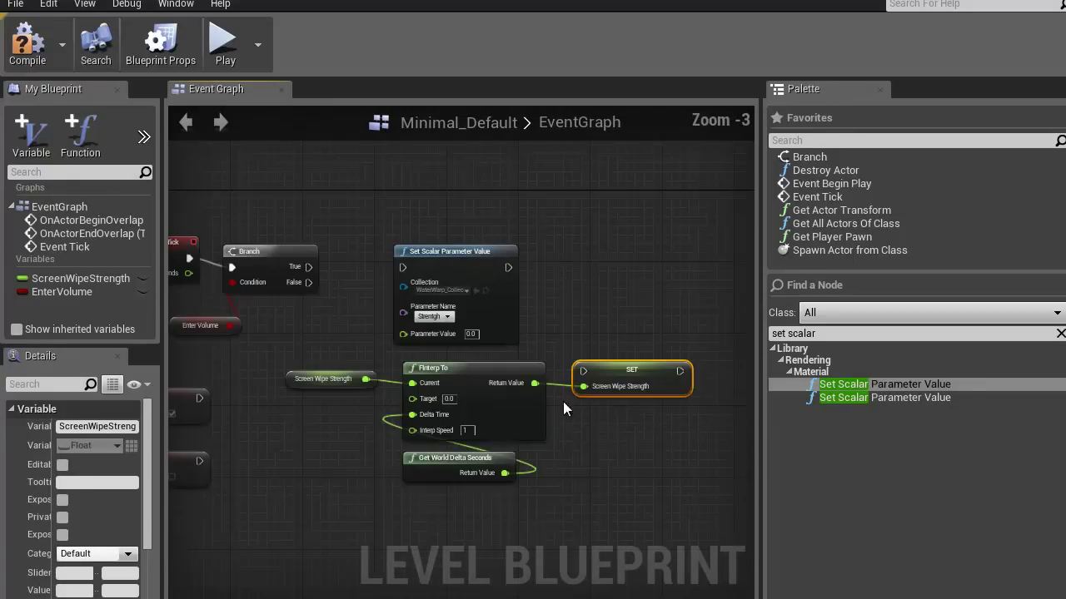
right_drag(458, 261, 489, 224)
drag(489, 223, 669, 178)
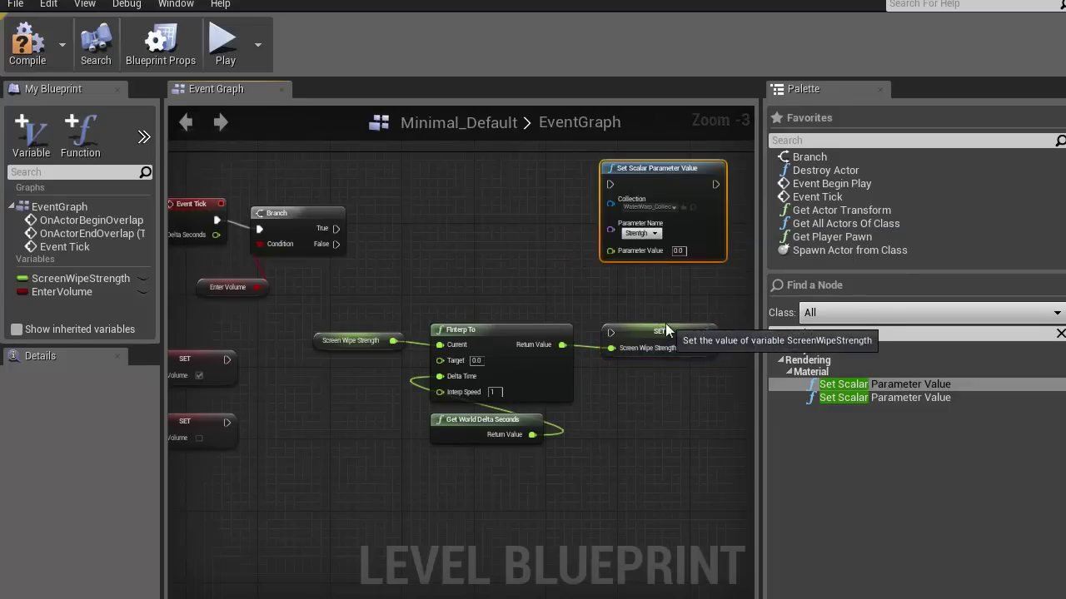
drag(656, 331, 513, 283)
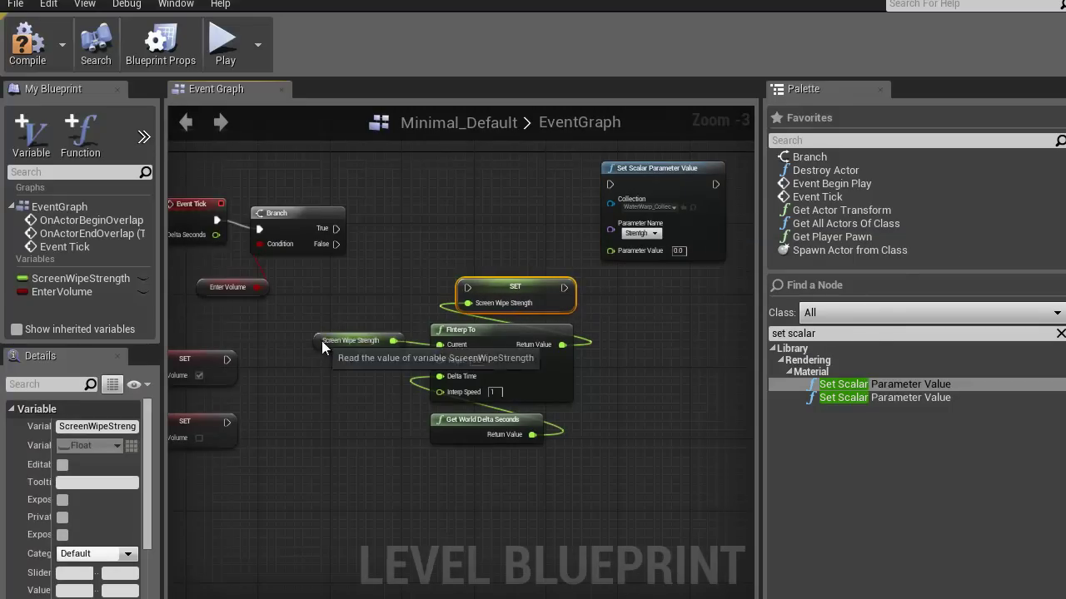
drag(514, 305, 513, 301)
drag(513, 302, 497, 251)
Step: Connect the Branch's True output through the Screen Wipe Strength Set node to Set Scalar Parameter Value
drag(336, 228, 453, 234)
drag(546, 234, 609, 181)
drag(546, 234, 586, 220)
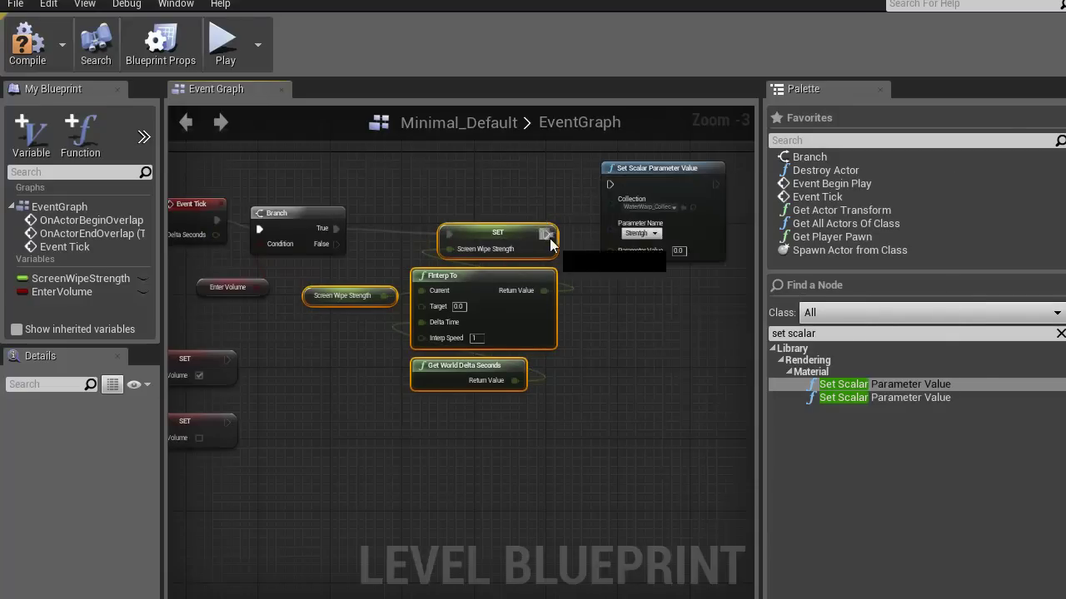
Step: Add a Get node for ScreenWipeStrength, connect it to Parameter Value, and place it beneath the Set Scalar Parameter Value node
drag(67, 286, 609, 247)
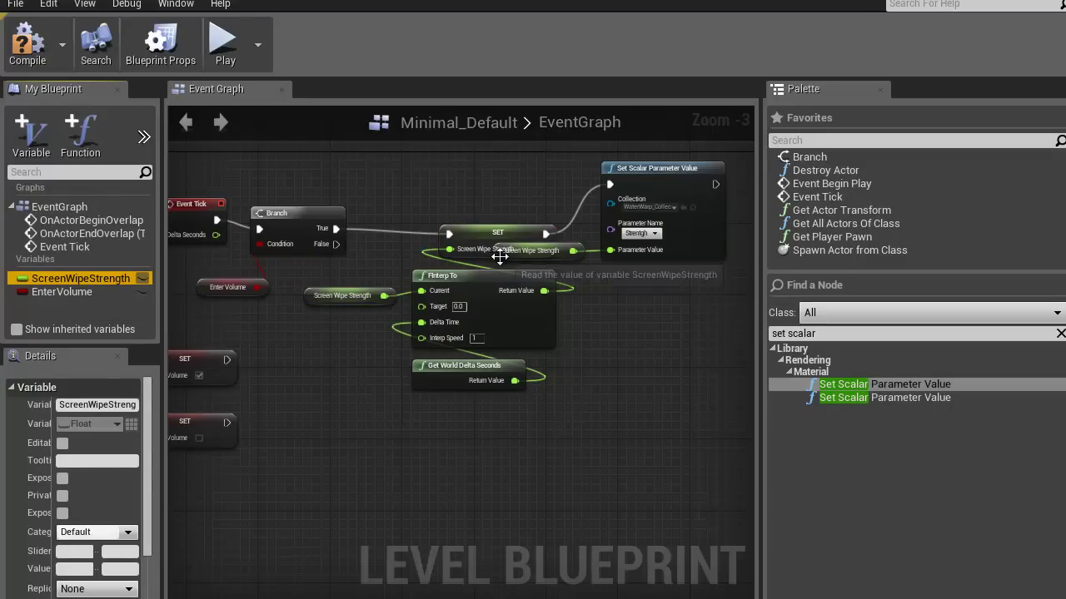
drag(514, 260, 613, 278)
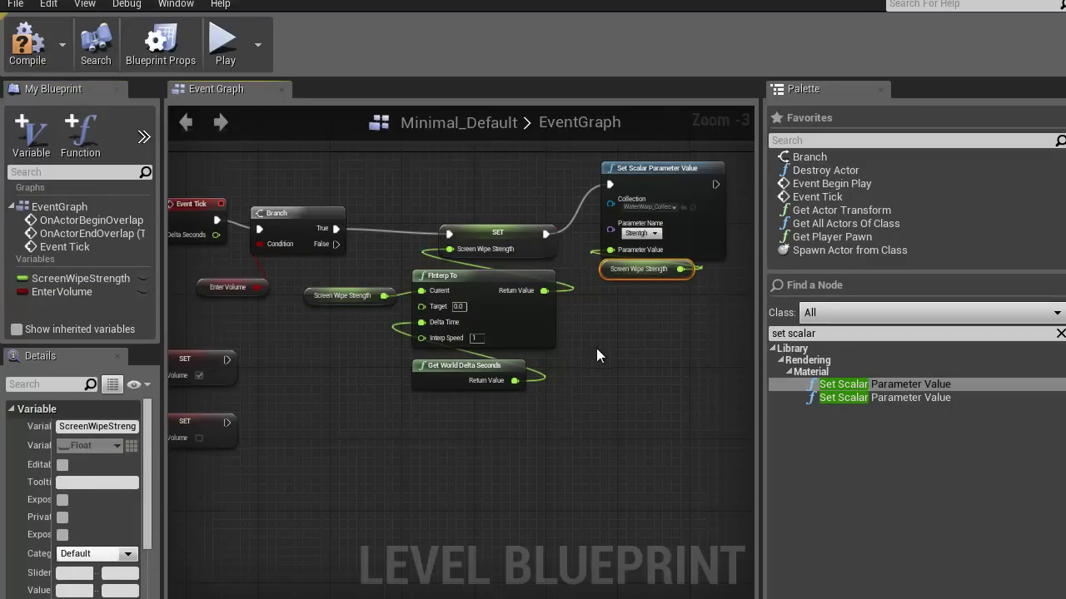
scroll(595, 350, up, 3)
right_drag(578, 348, 705, 322)
drag(427, 459, 592, 255)
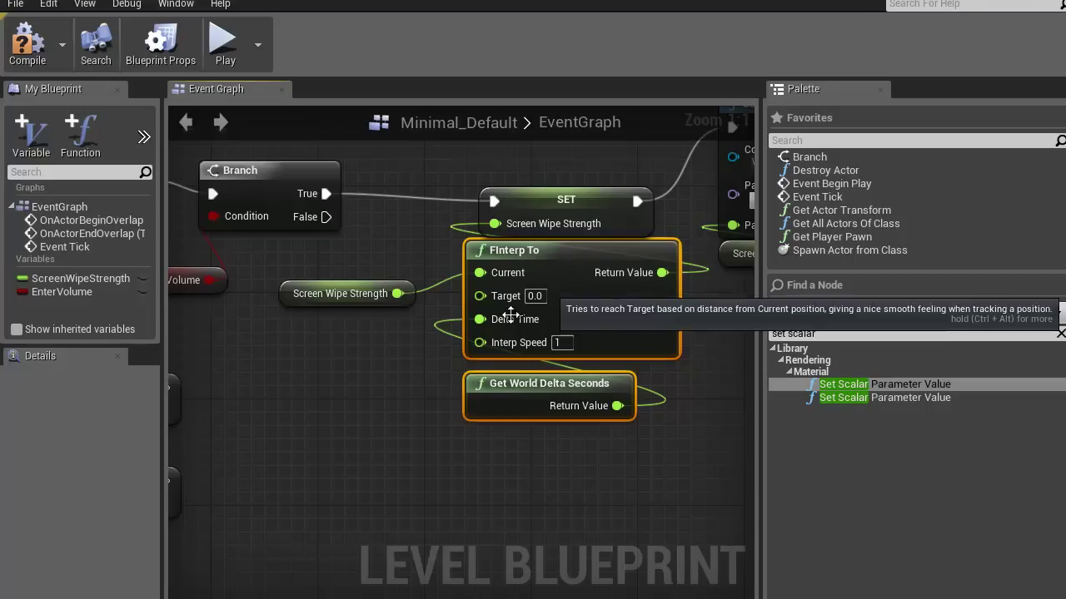
click(287, 289)
Step: Add a Set node for ScreenWipeStrength after OnActorEndOverlap's Enter Volume Set node and open its value for editing
scroll(404, 452, down, 3)
right_drag(359, 424, 421, 379)
right_drag(303, 406, 392, 402)
scroll(392, 402, up, 3)
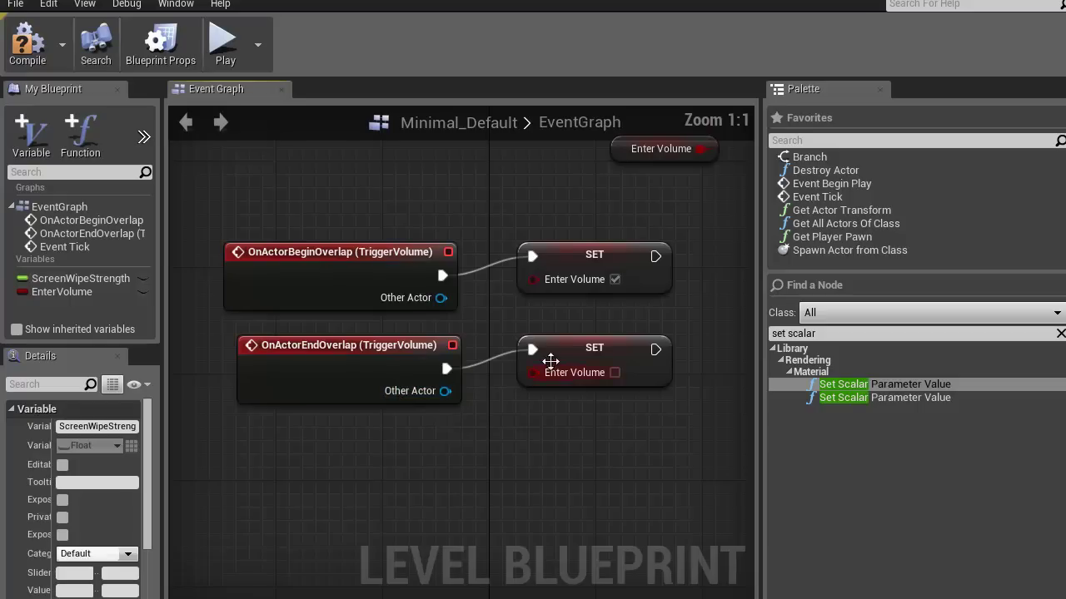
right_drag(635, 360, 172, 282)
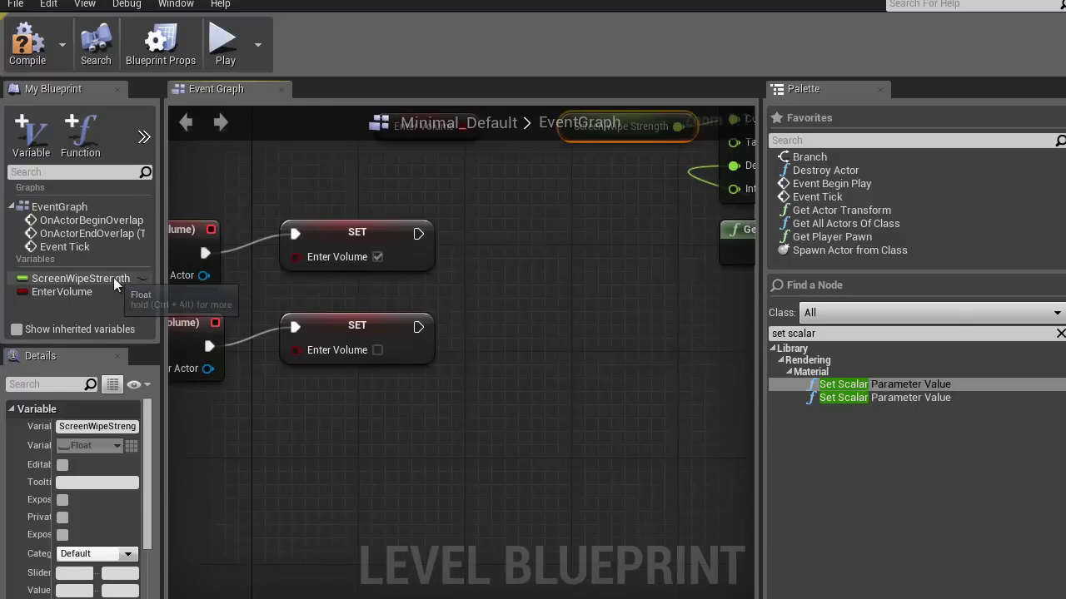
alt+drag(112, 278, 520, 315)
click(589, 351)
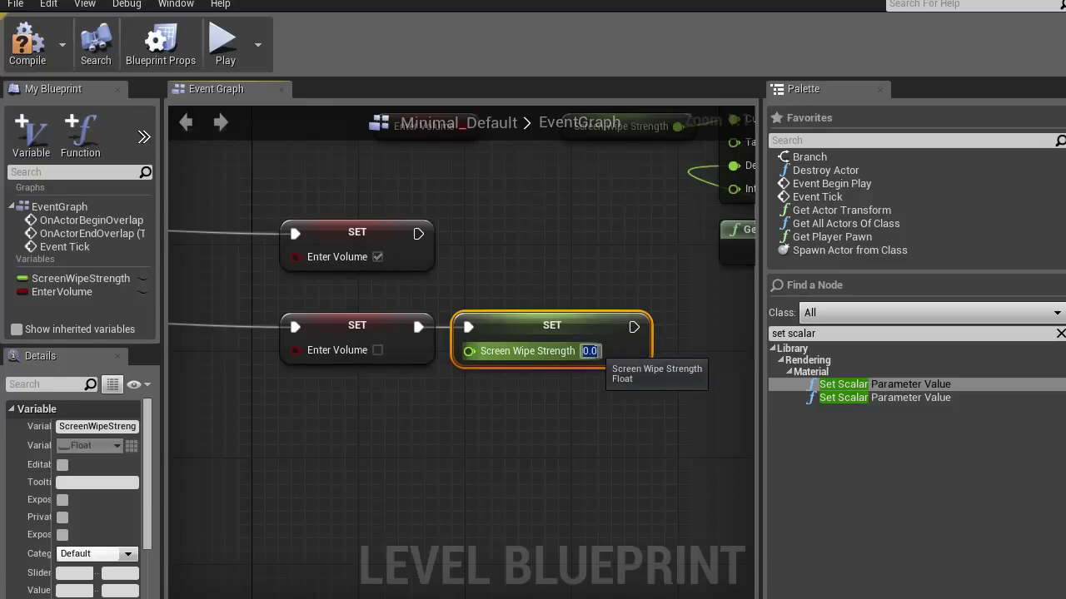
right_drag(607, 258, 639, 277)
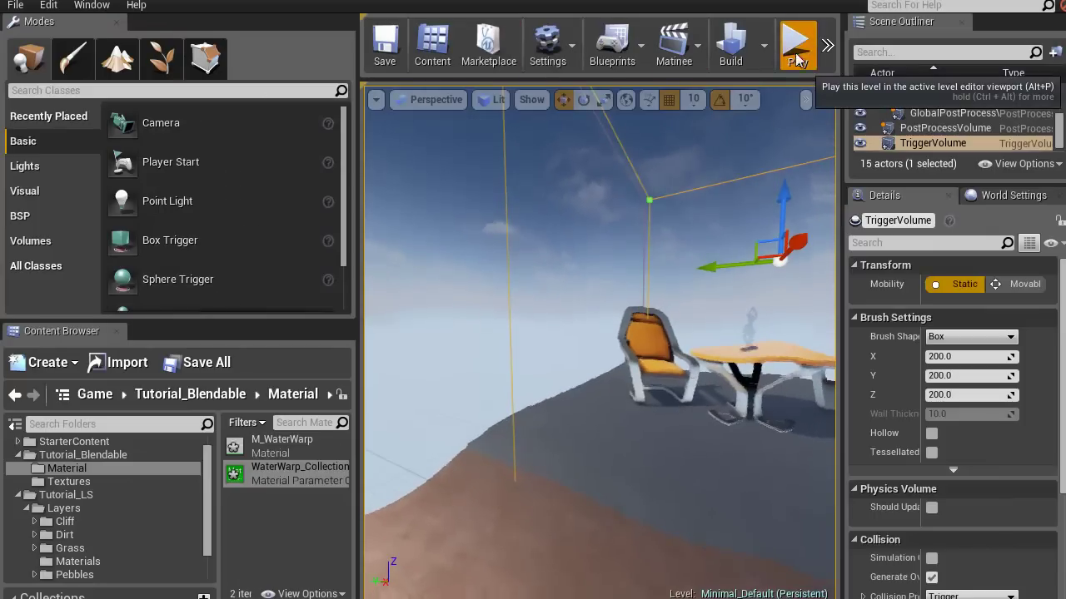
Step: Play the level and fly in and out of the trigger volume around the table to test the water warp
click(797, 44)
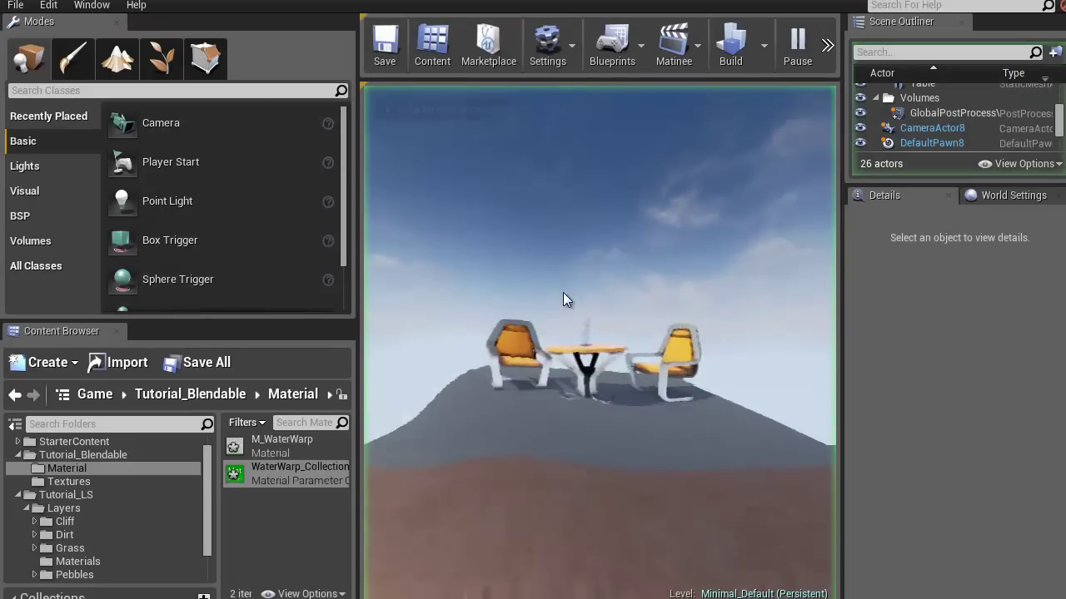
click(563, 293)
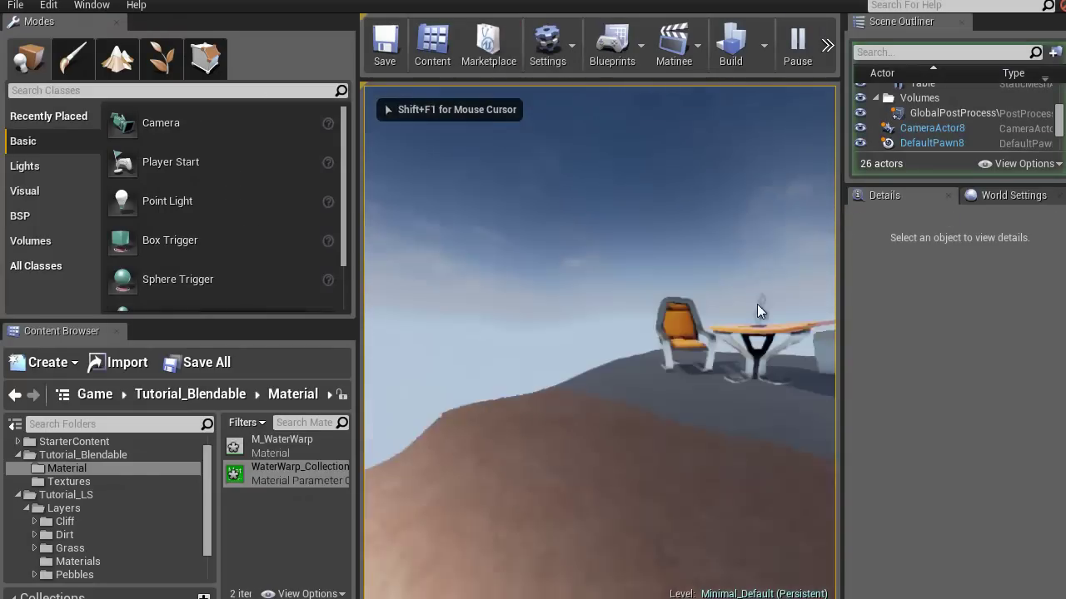
key(w)
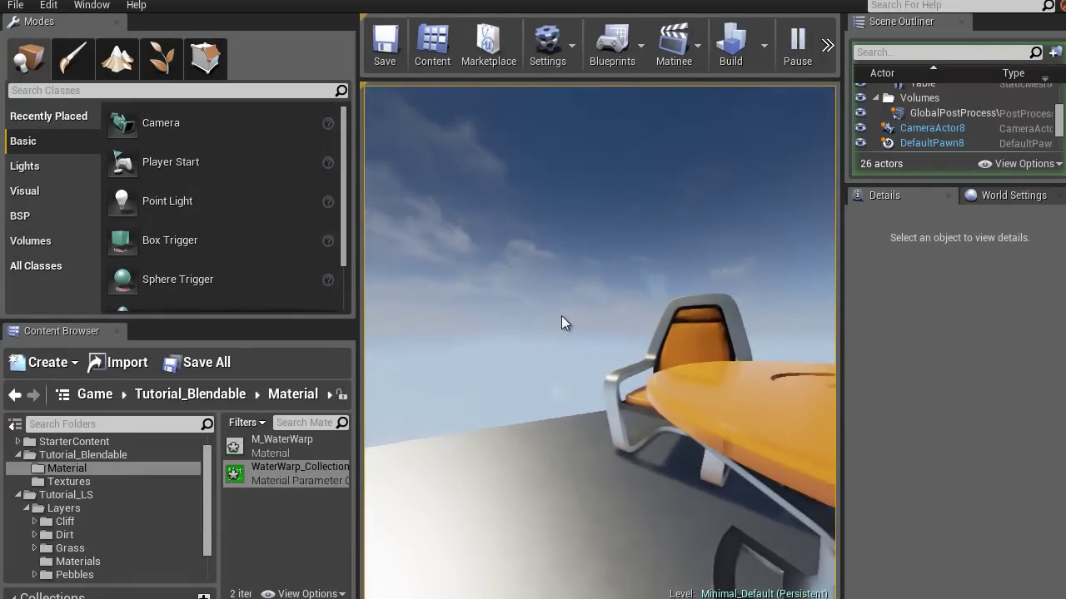
key(a)
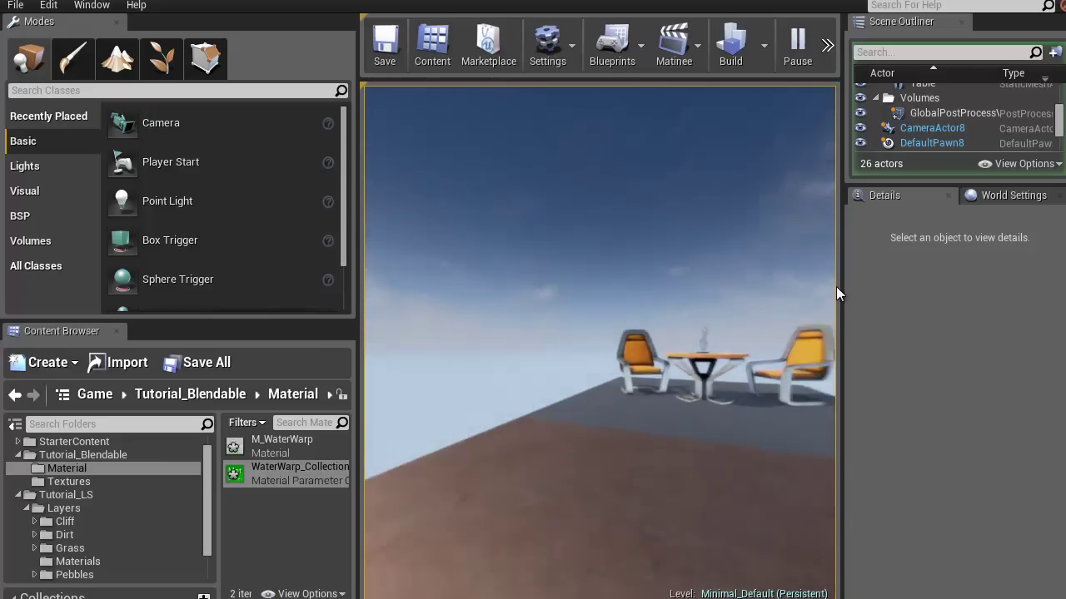
key(w)
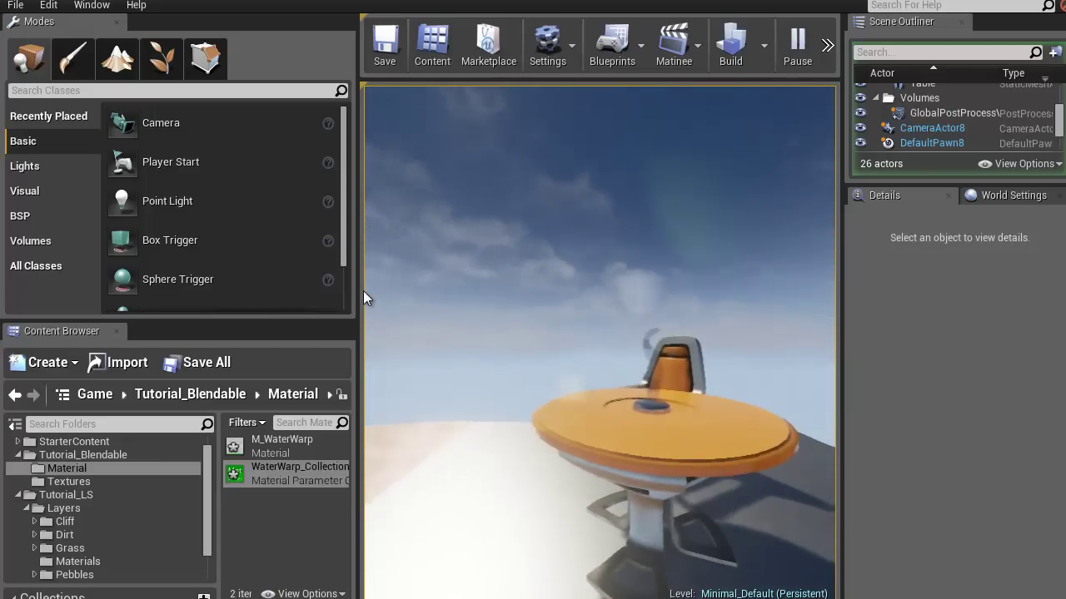
Step: Fly away from and back toward the table to check the warp effect, and stop the play session
key(a)
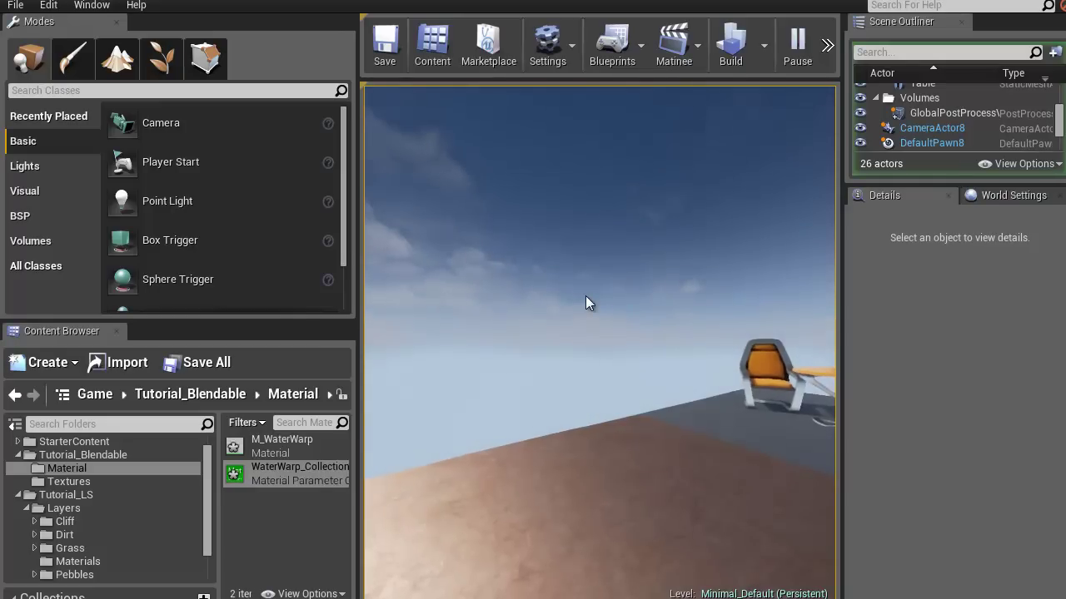
key(w)
key(Escape)
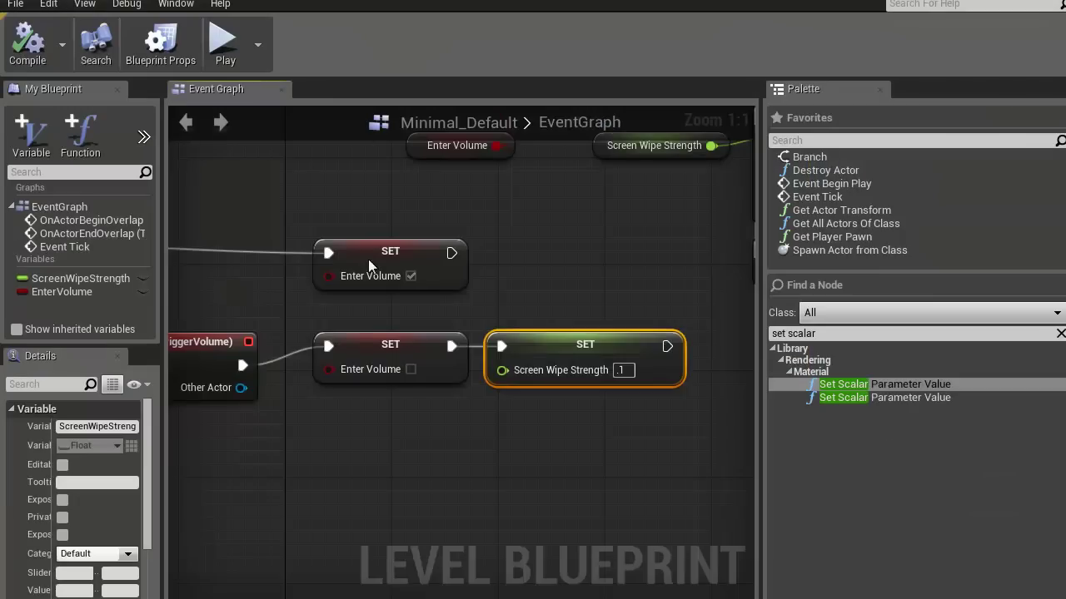
Step: Connect the ScreenWipeStrength Set node on the OnActorEndOverlap chain to Set Scalar Parameter Value's execution input
scroll(448, 373, down, 2)
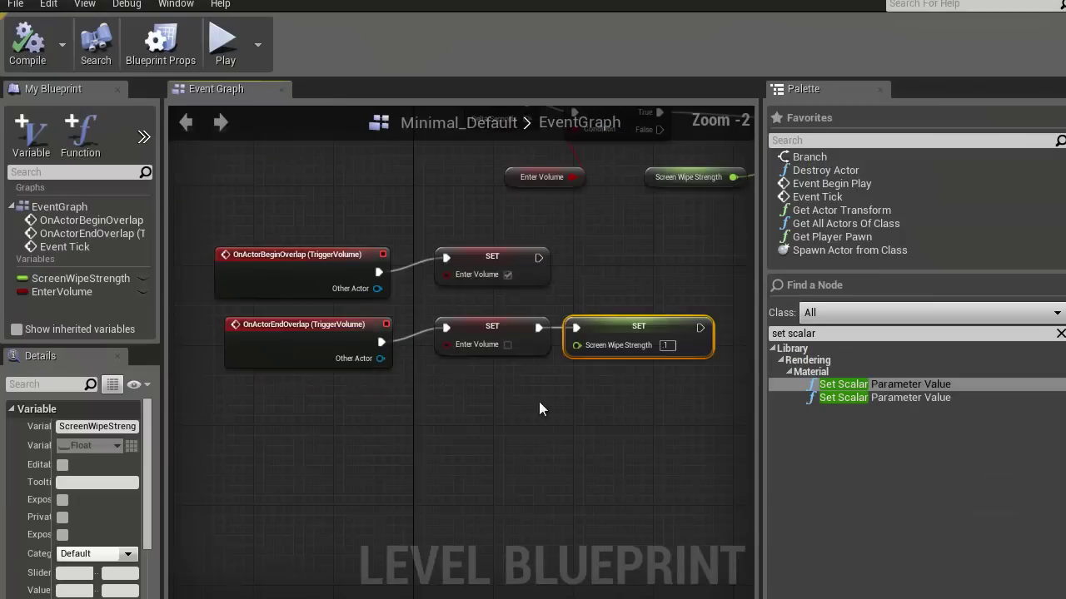
right_drag(511, 409, 232, 352)
drag(302, 339, 564, 197)
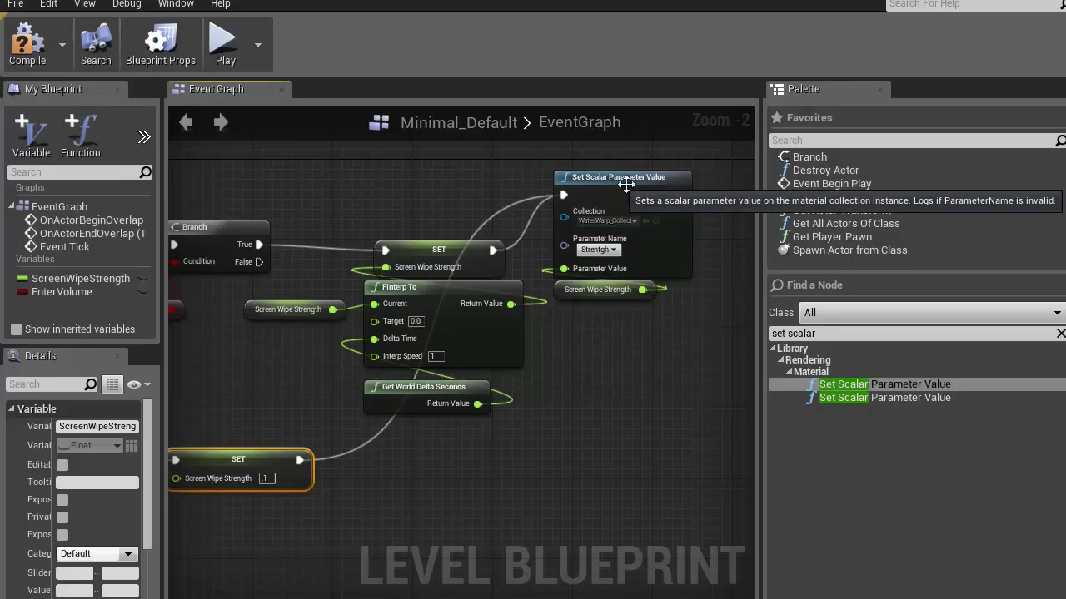
right_drag(595, 378, 682, 355)
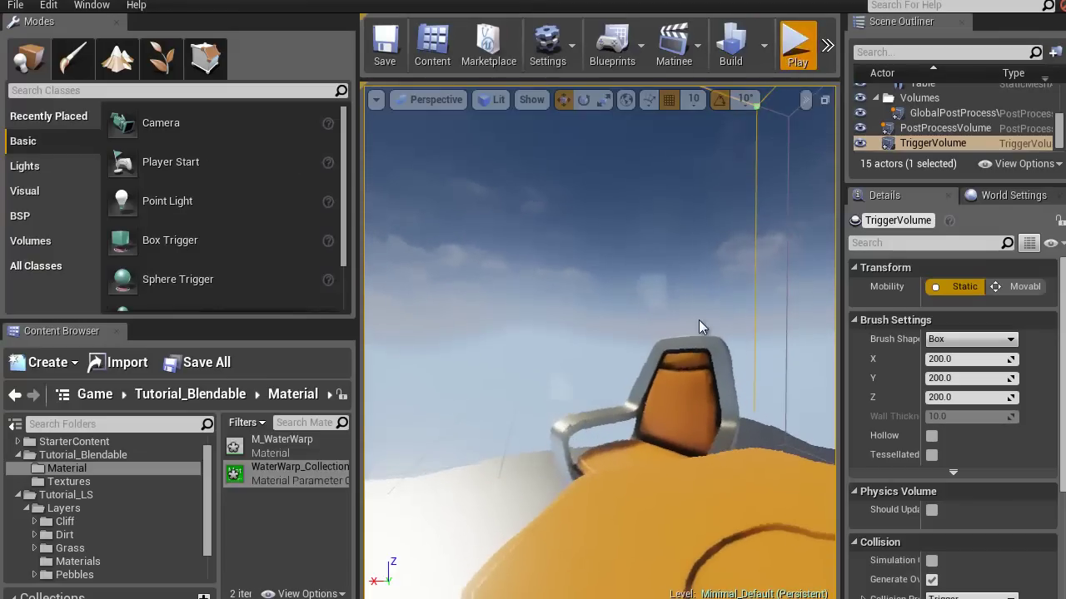
Step: Play the level, fly into the trigger volume by the table and back out, and stop the session
click(698, 319)
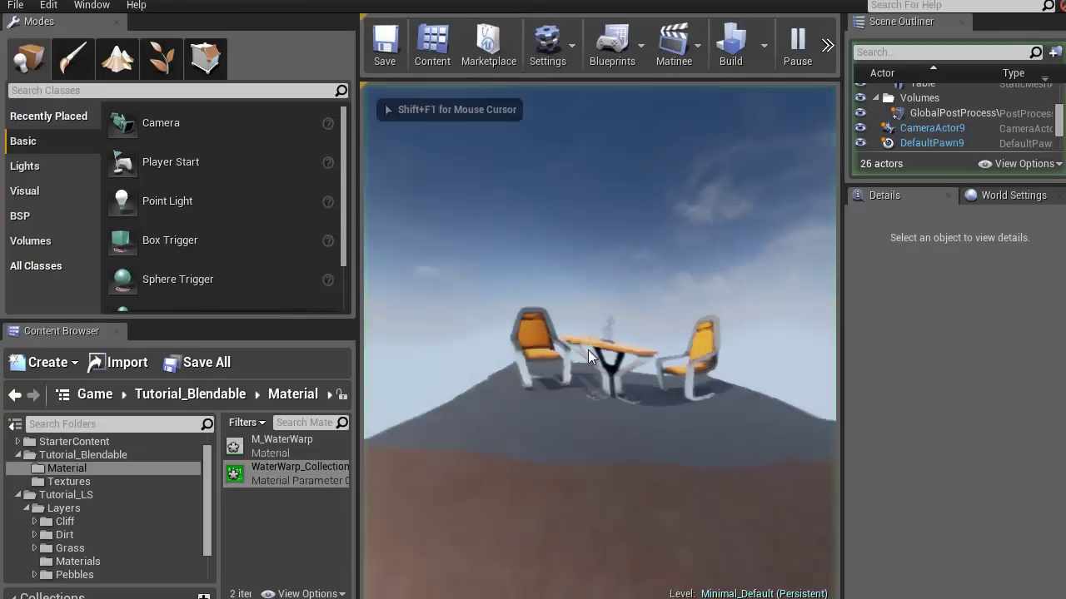
key(w)
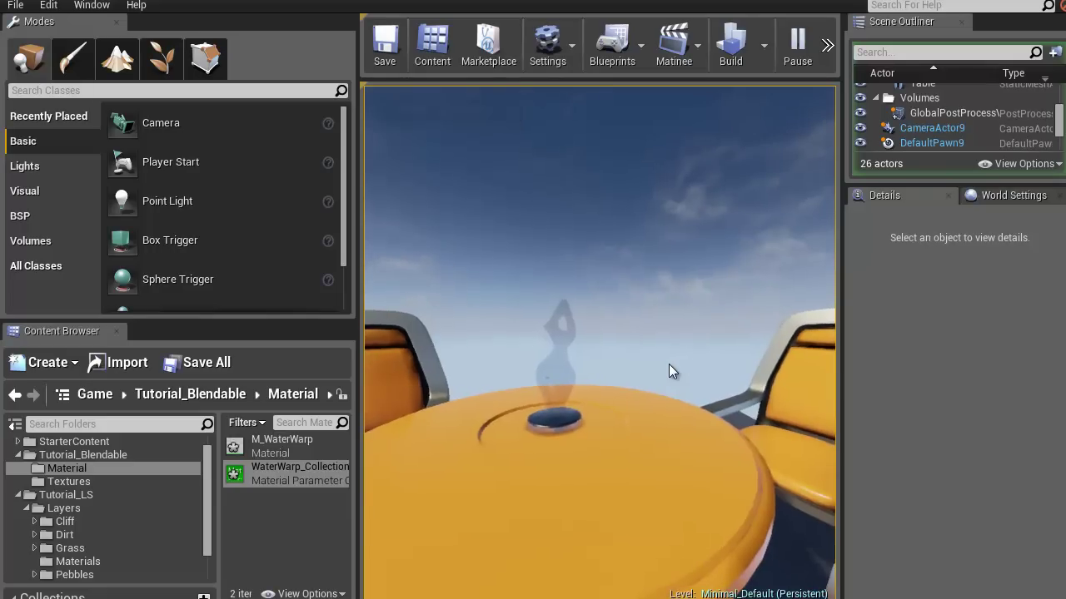
key(s)
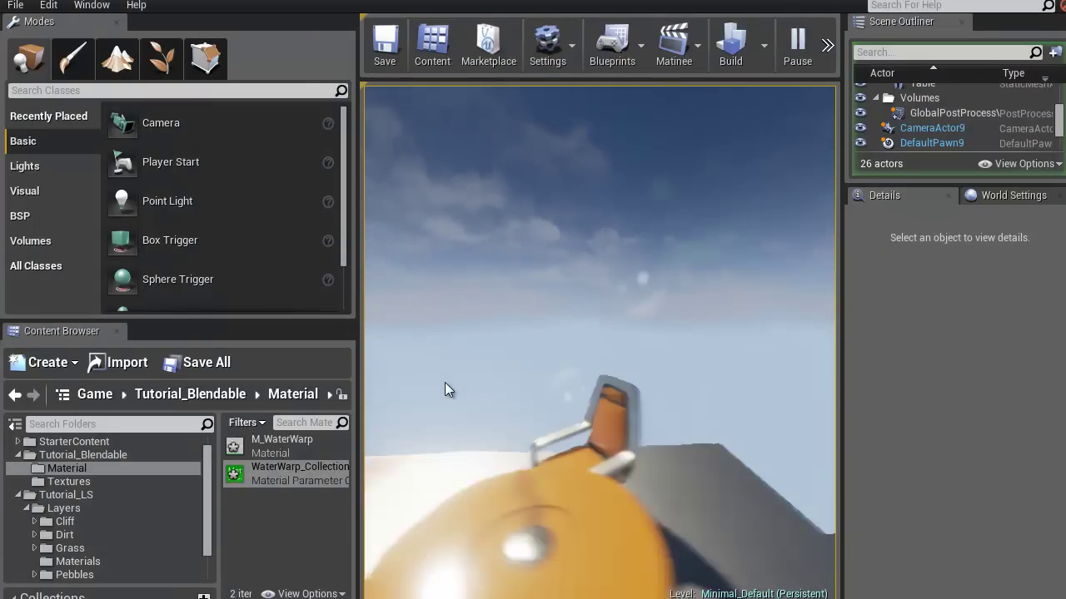
key(Escape)
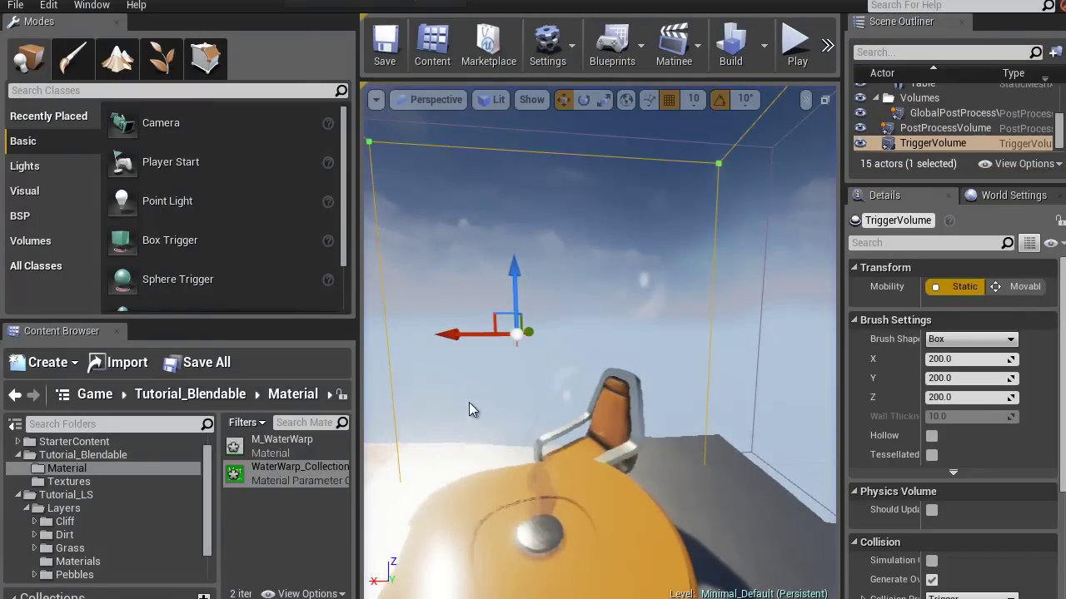
Step: Move both overlap events and their Set nodes as one group farther away from the Event Tick nodes
drag(433, 405, 317, 0)
scroll(391, 302, down, 4)
right_drag(408, 375, 426, 337)
scroll(408, 346, up, 3)
drag(331, 361, 701, 206)
drag(662, 281, 473, 290)
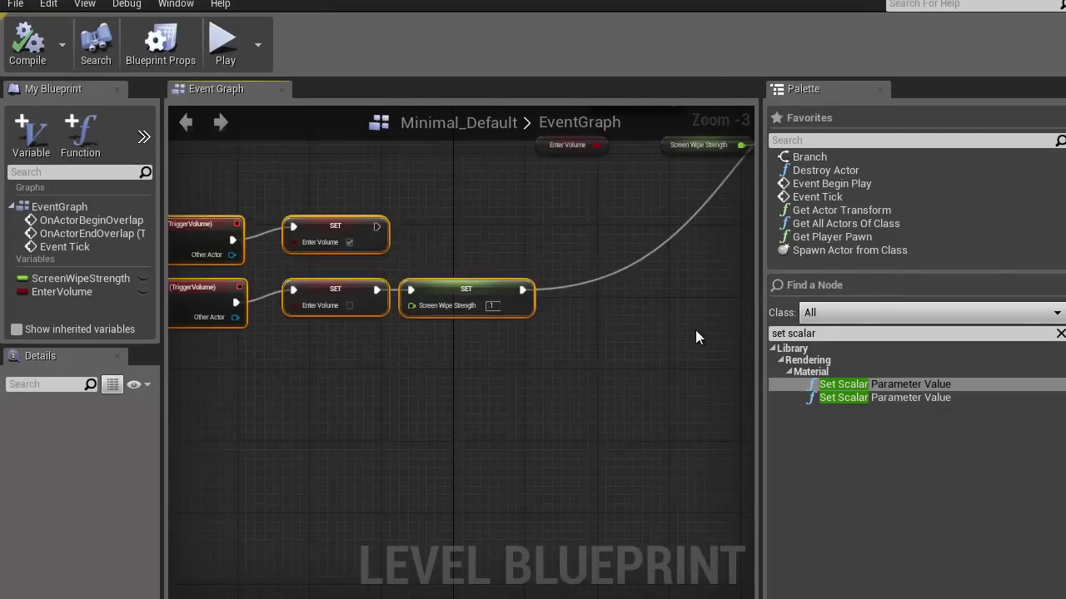
Step: Duplicate the Screen Wipe Strength Get and Set, FInterp To and Get World Delta Seconds nodes, placing the copies beneath the originals
right_drag(691, 333, 466, 447)
scroll(468, 442, down, 2)
scroll(493, 437, up, 3)
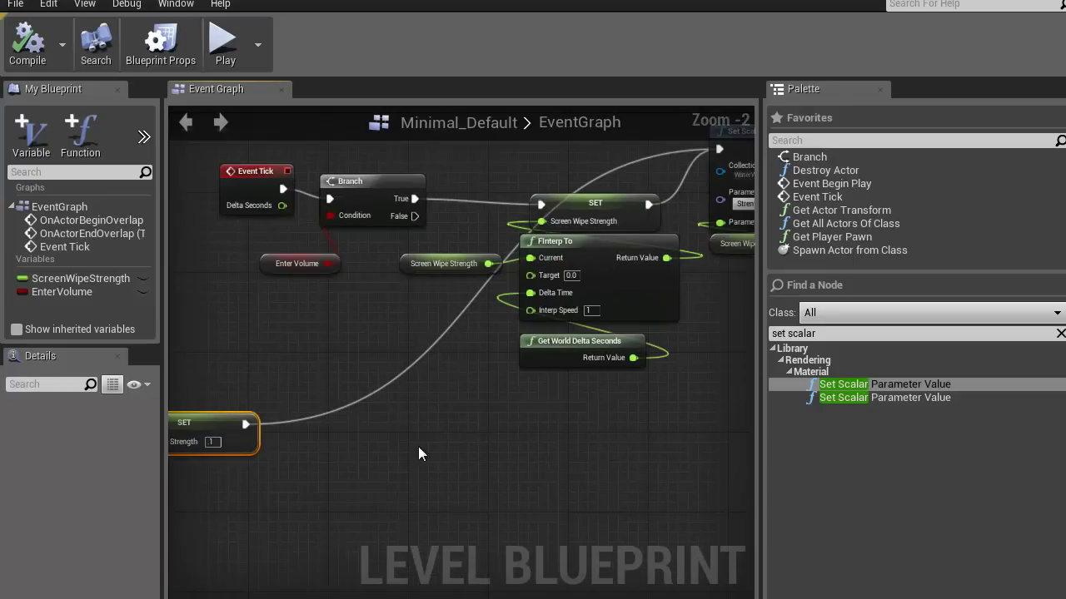
drag(447, 428, 627, 214)
key(ctrl+c)
key(ctrl+v)
right_drag(531, 517, 520, 434)
drag(732, 272, 593, 422)
Step: Connect the Branch's False output to the duplicated Screen Wipe Strength Set node
right_drag(432, 342, 412, 325)
drag(439, 218, 441, 227)
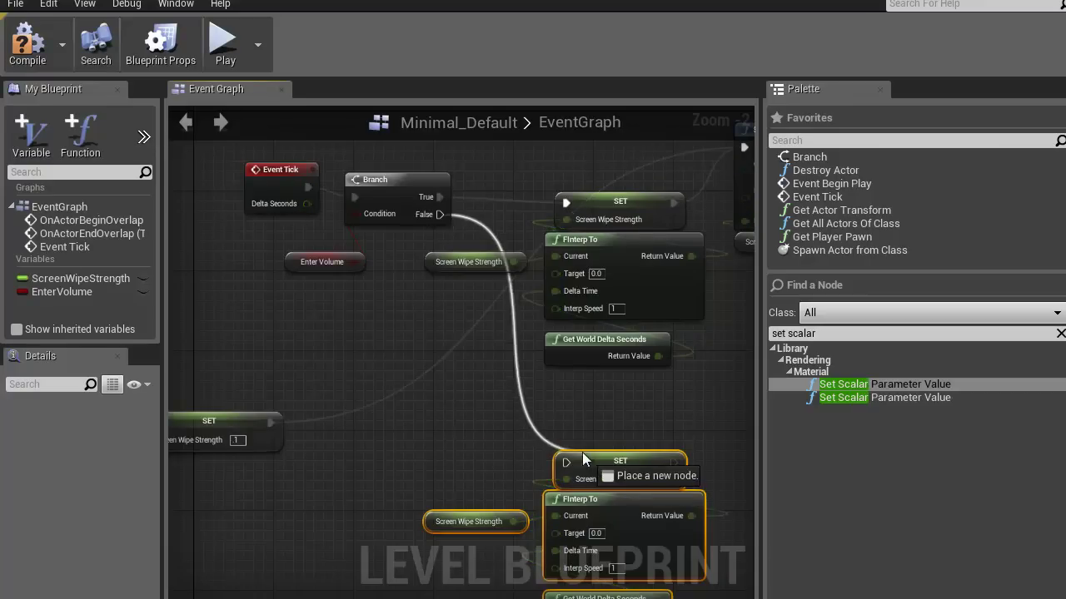
drag(578, 453, 566, 461)
Step: Delete the Screen Wipe Strength Set node from the end of the OnActorEndOverlap chain
right_drag(278, 492, 184, 423)
click(476, 358)
key(Delete)
Step: Set the Target of the duplicated FInterp To node to .1
right_drag(293, 453, 206, 303)
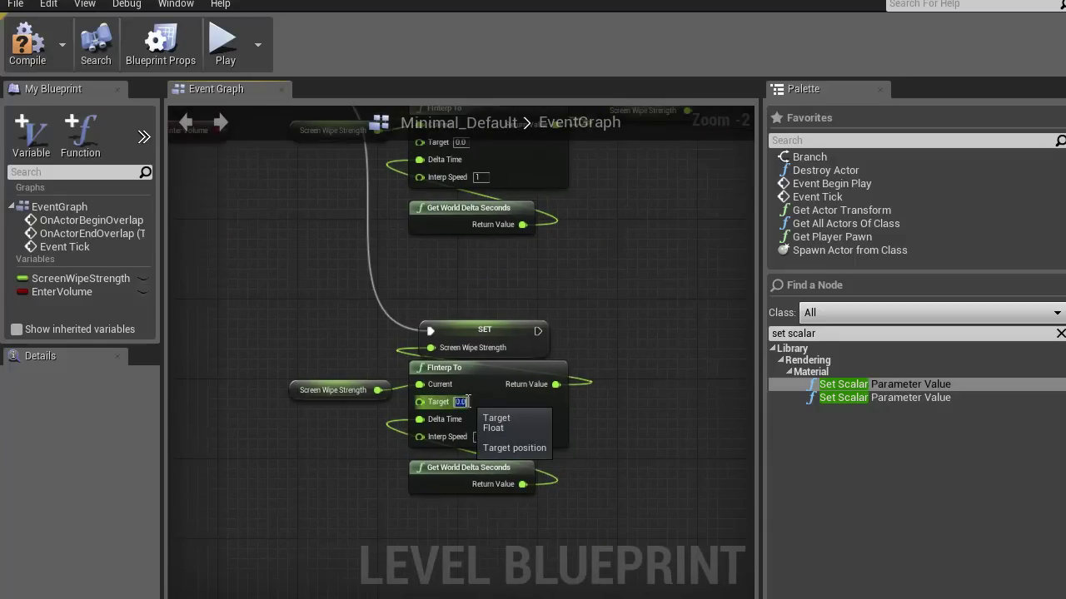
right_drag(531, 351, 547, 454)
Step: Connect the duplicated Set node to Set Scalar Parameter Value, and move that node with its Get node between the two chains
drag(459, 463, 530, 148)
drag(611, 146, 674, 359)
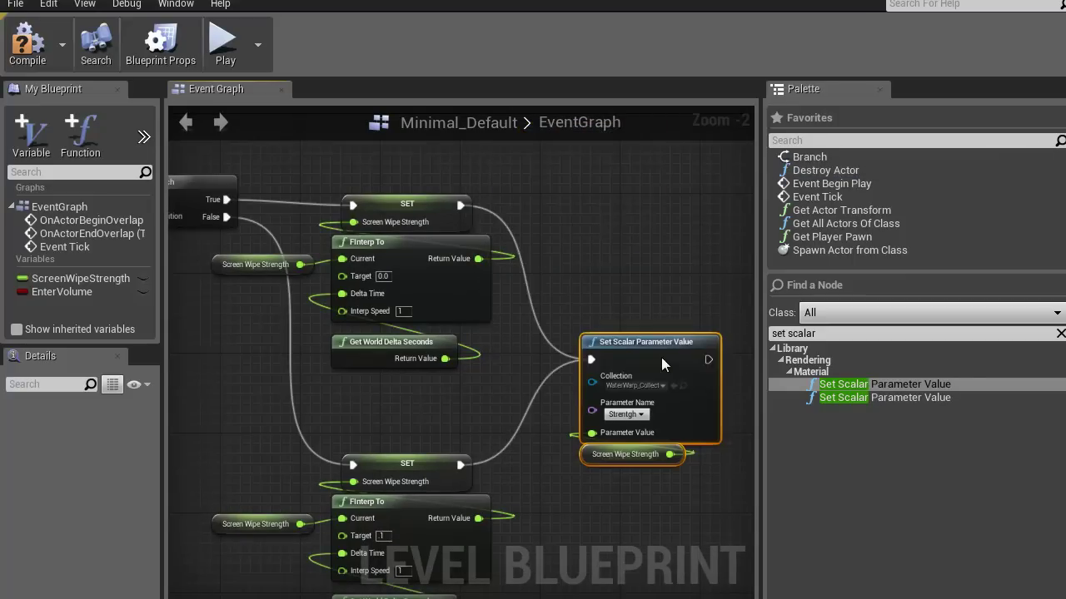
Step: Review the overlap events and both Branch interpolation chains, and compile the Level Blueprint
right_drag(278, 359, 492, 371)
right_drag(307, 379, 323, 368)
right_drag(278, 440, 415, 397)
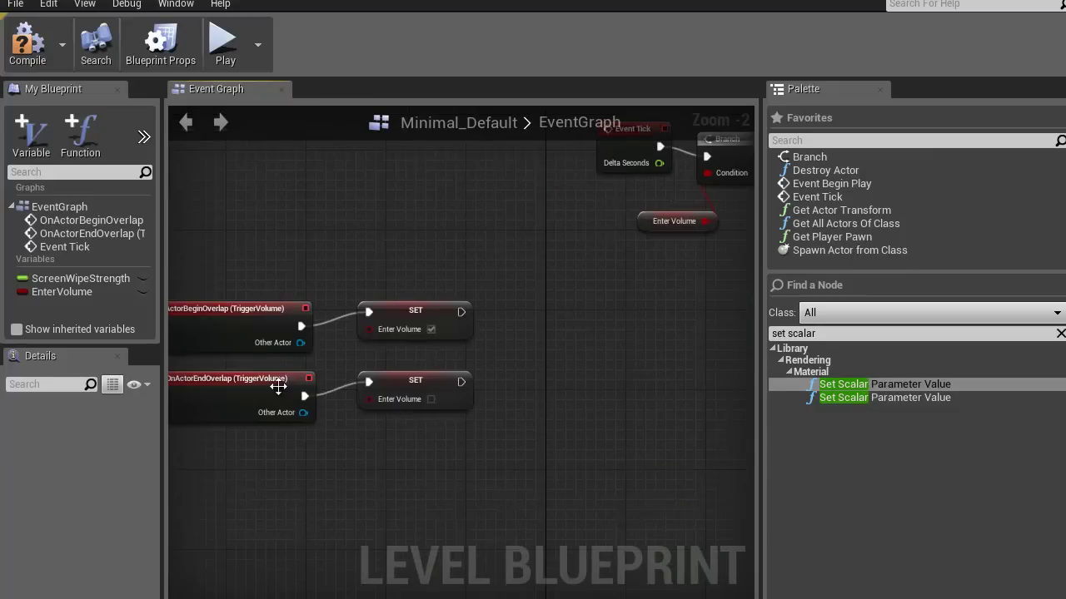
right_drag(605, 342, 232, 450)
right_drag(387, 410, 478, 343)
right_drag(620, 521, 408, 403)
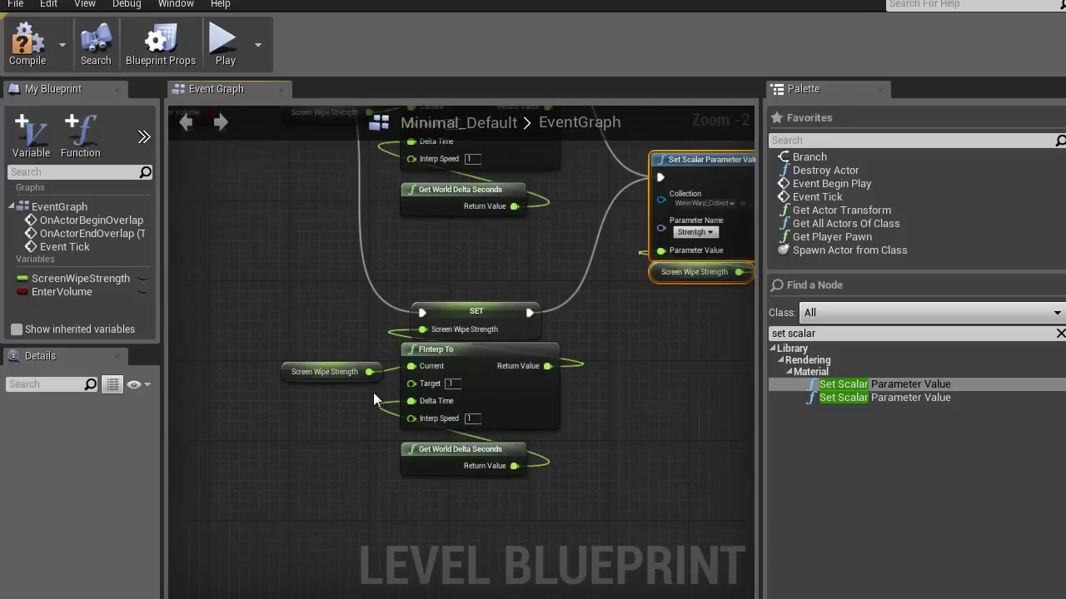
scroll(448, 403, up, 2)
scroll(366, 391, down, 2)
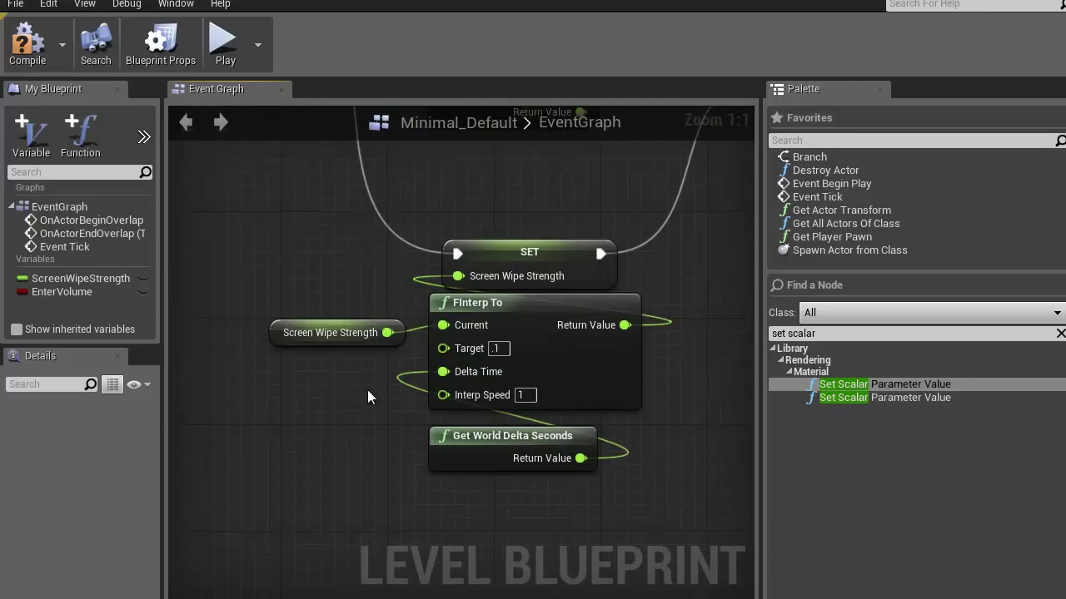
click(33, 42)
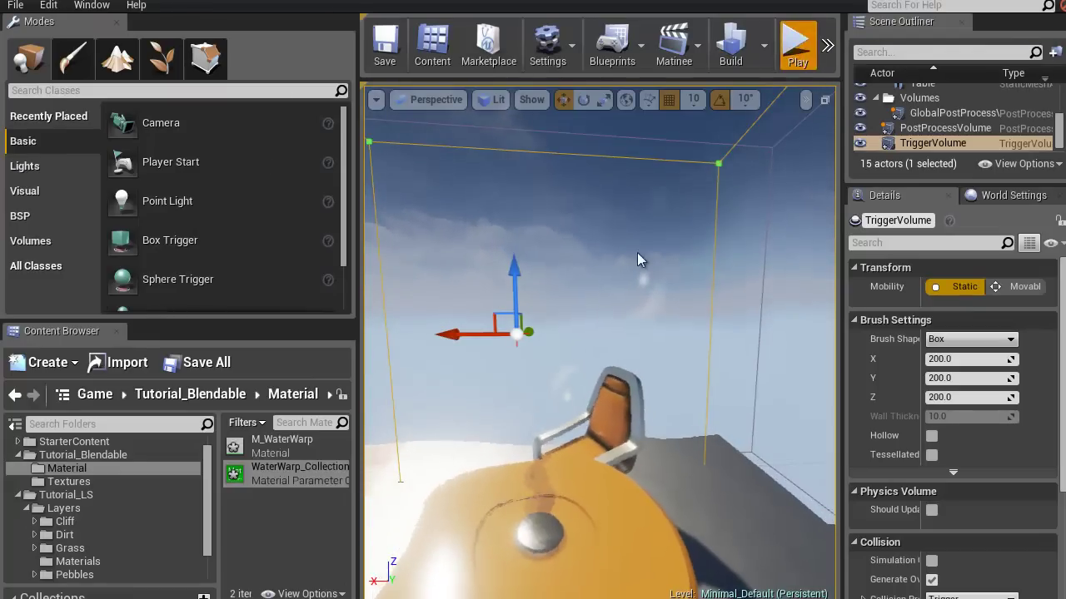
Step: Play the level, fly in and out of the trigger volume to check the warp fading both ways, and stop the session
click(797, 45)
key(s)
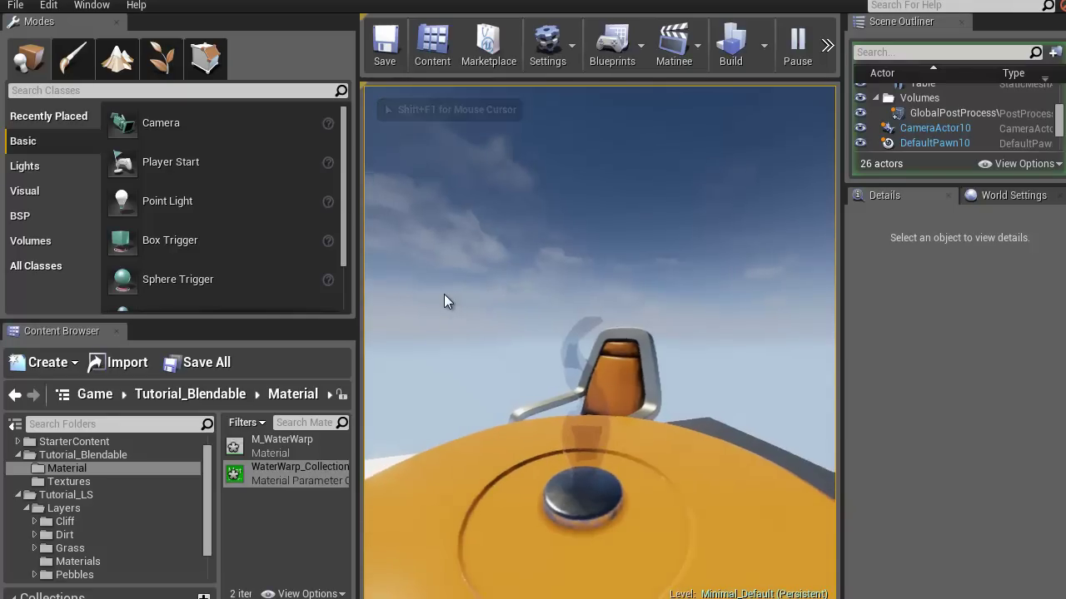
key(s)
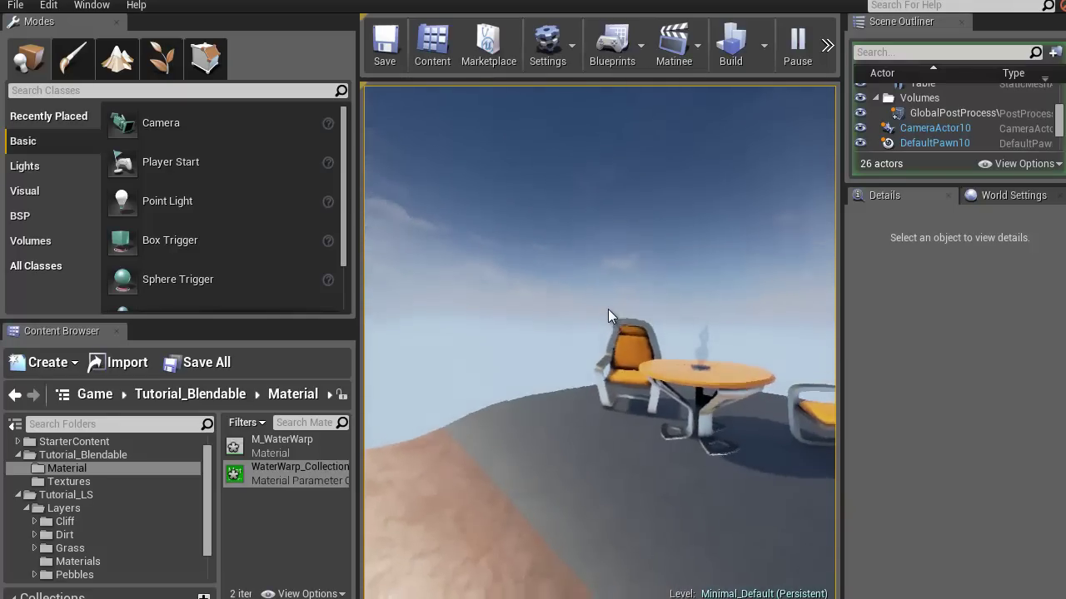
key(w)
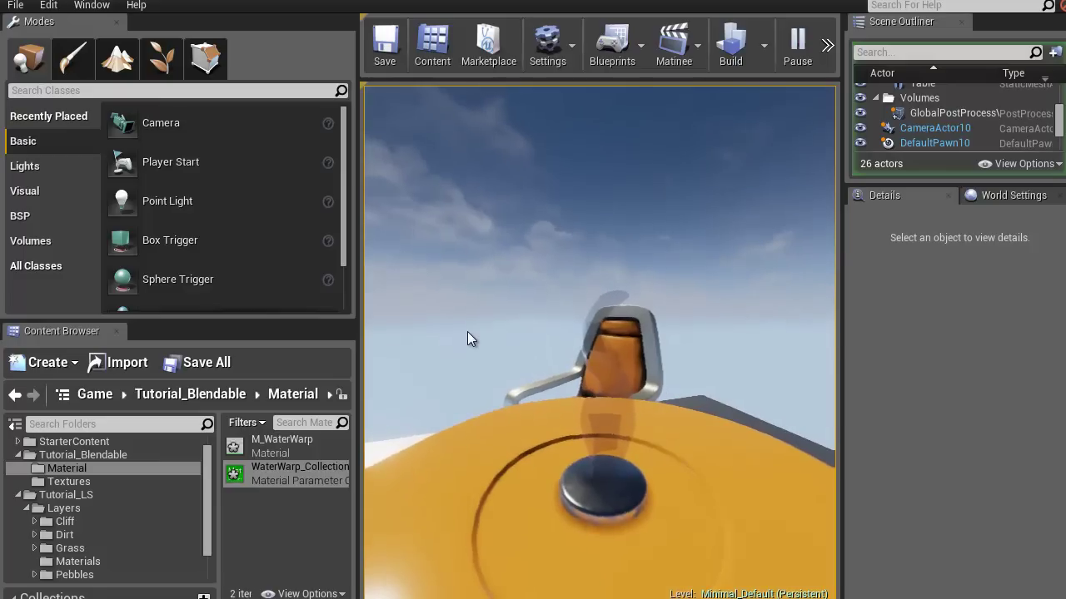
key(s)
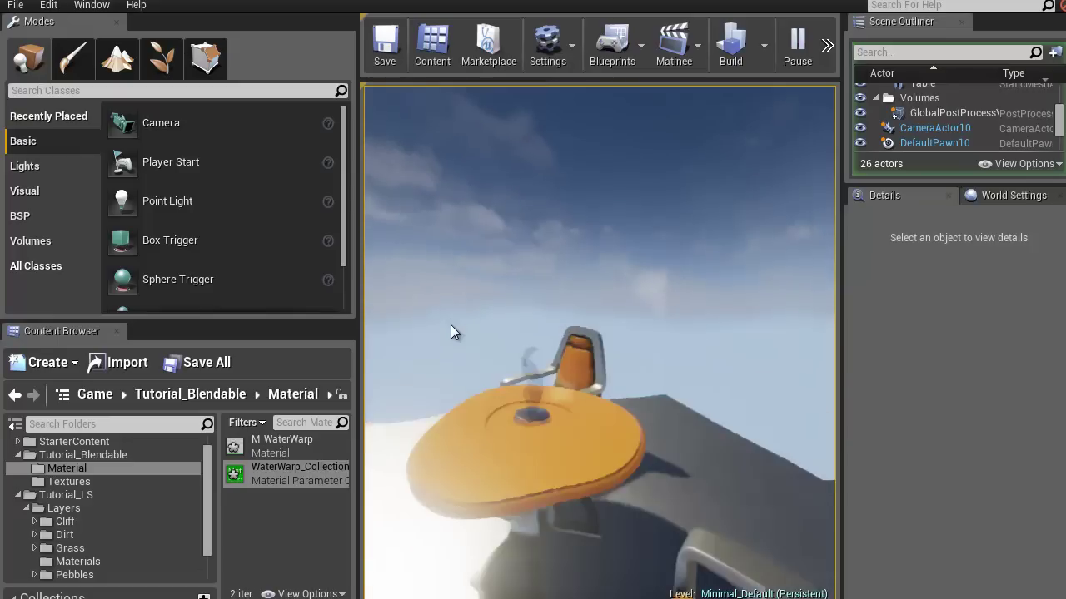
drag(451, 324, 396, 320)
key(a)
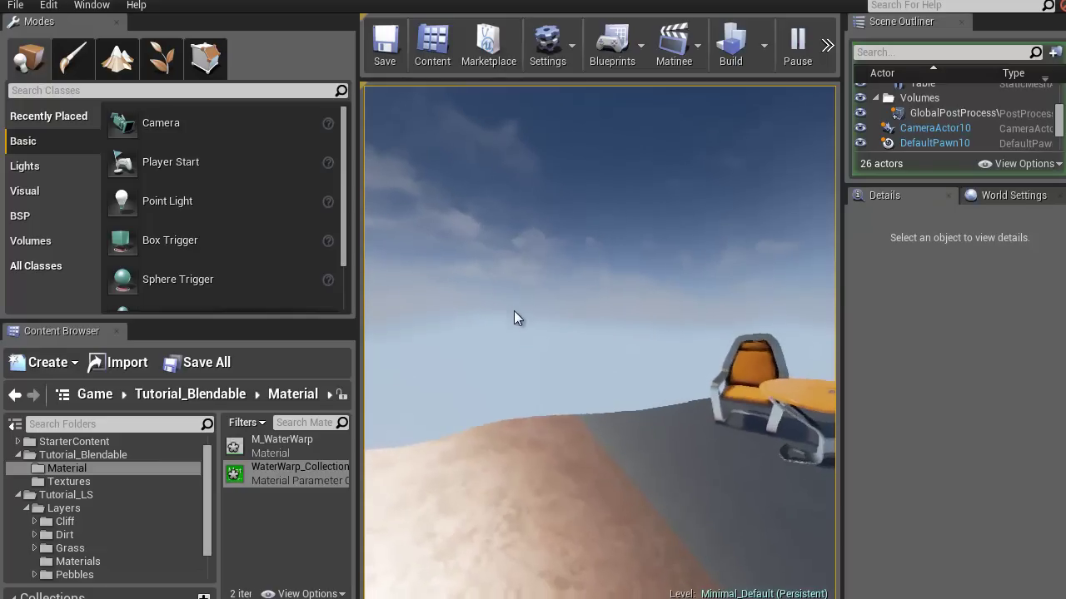
key(d)
key(Escape)
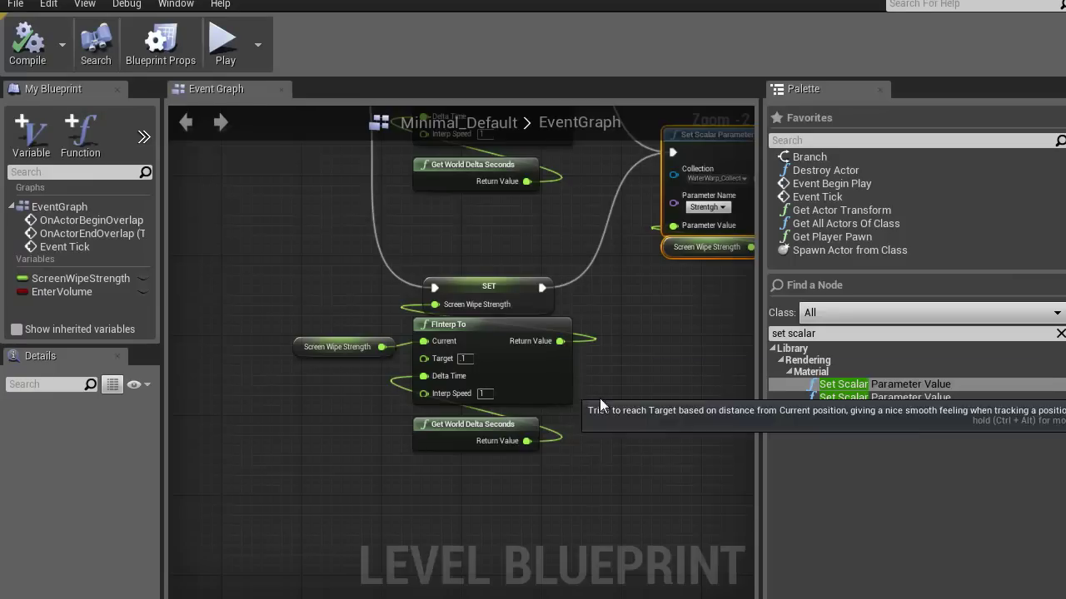
Step: Set the Interp Speed of the FInterp To node on the Branch's False path to 5
scroll(433, 423, down, 3)
scroll(522, 480, up, 5)
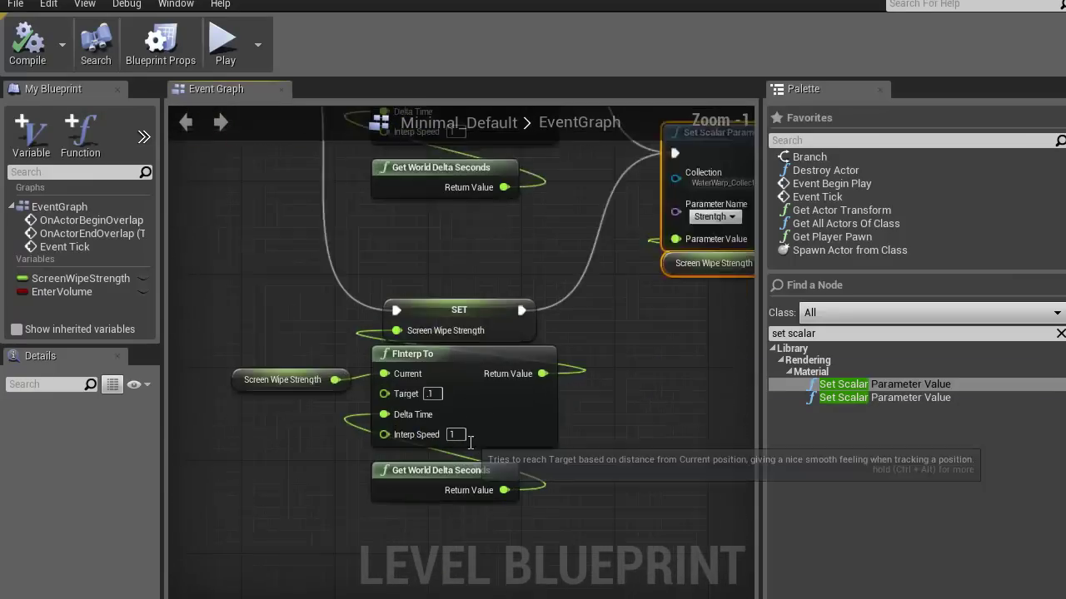
text(5)
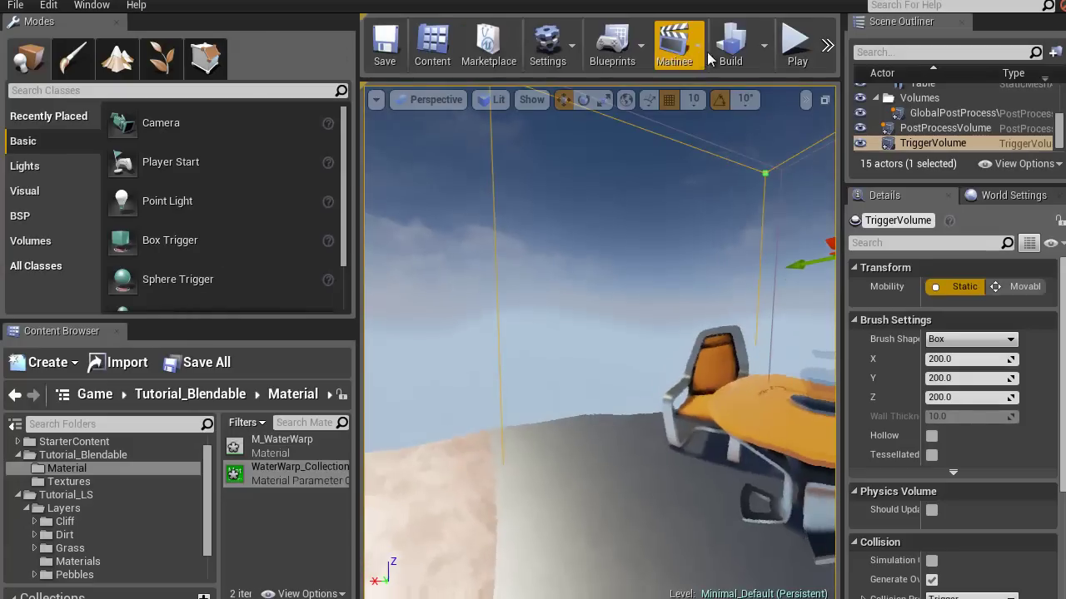
Step: Play the level, fly repeatedly in and out of the trigger volume to check the new interpolation speed, and stop the session
click(795, 41)
click(632, 425)
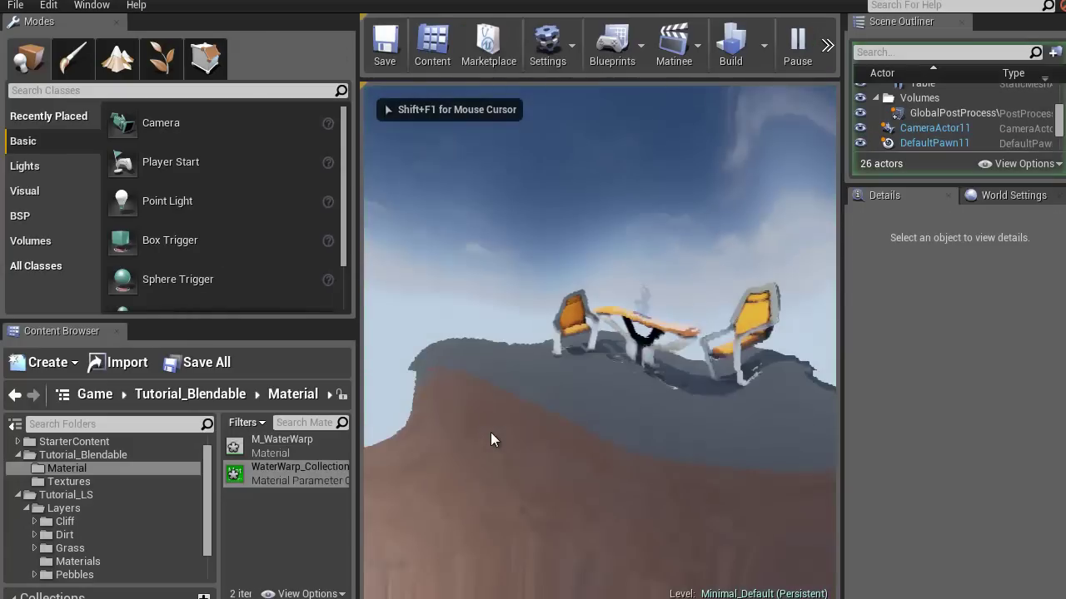
key(w)
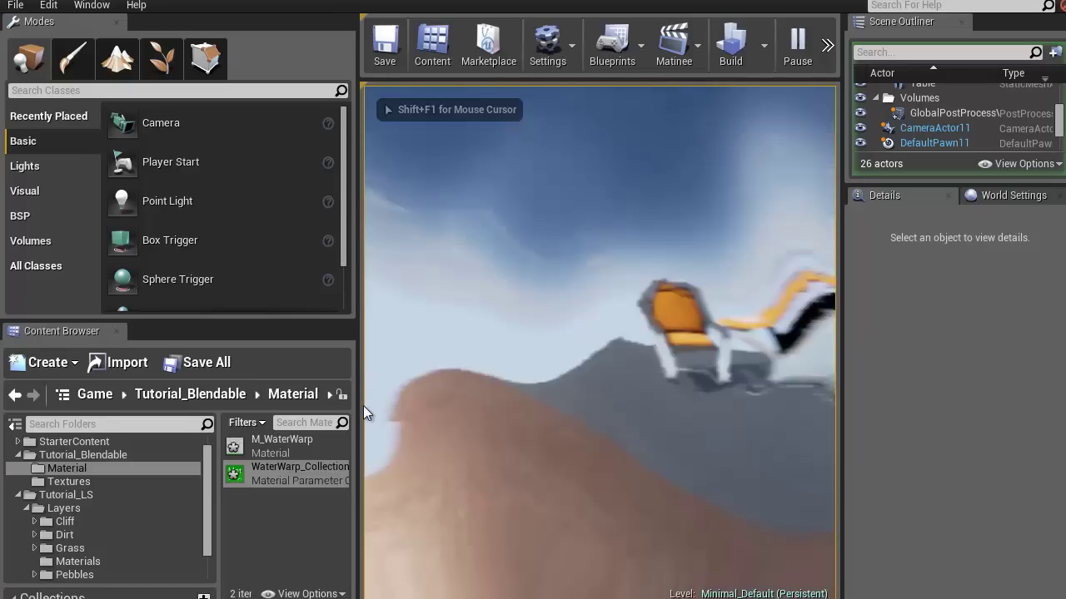
key(s)
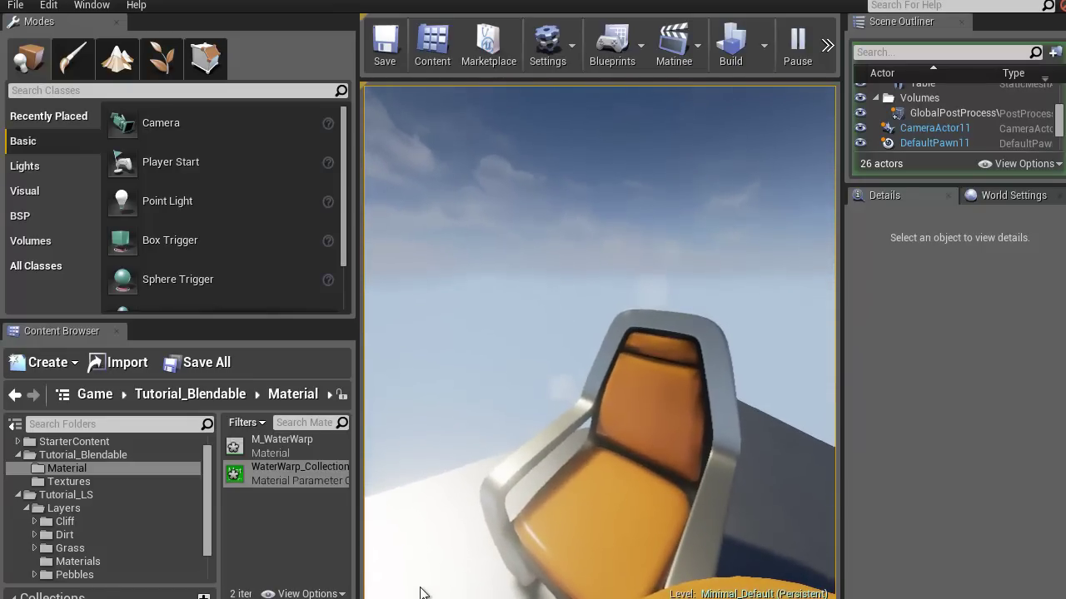
key(s)
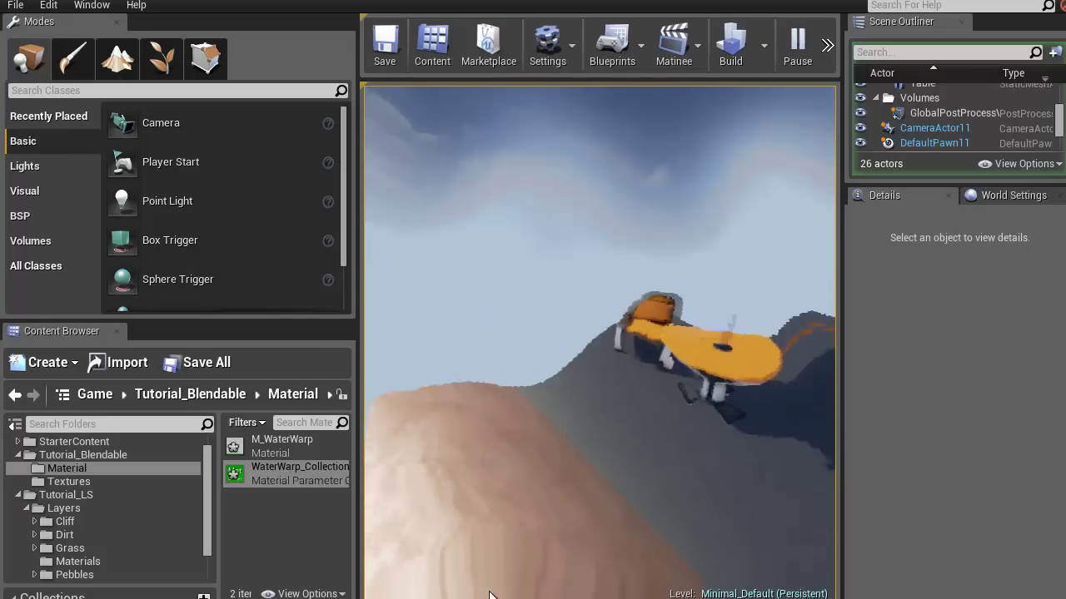
key(w)
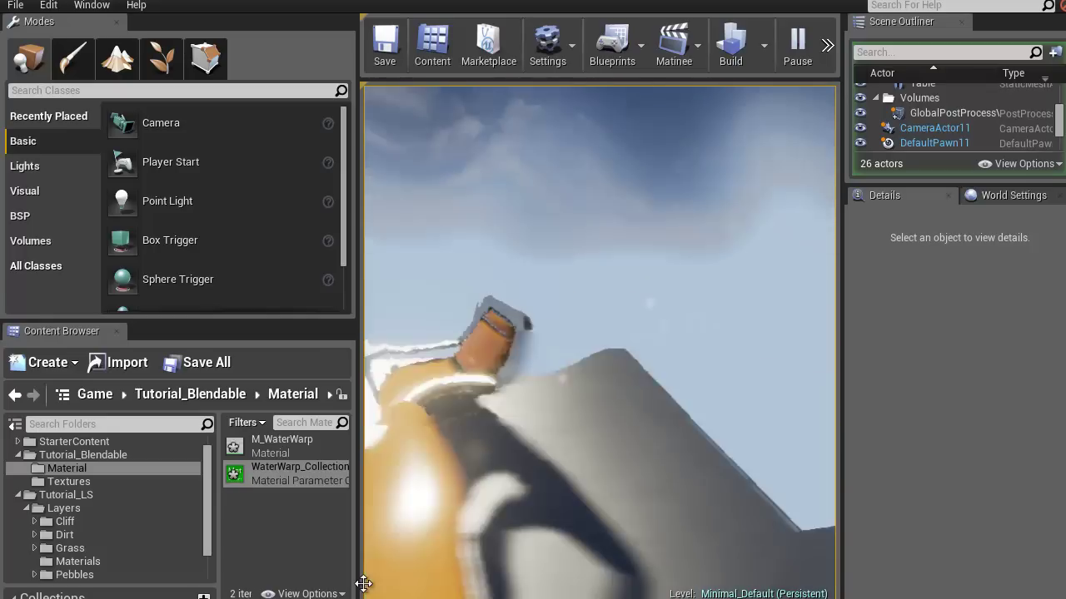
key(Escape)
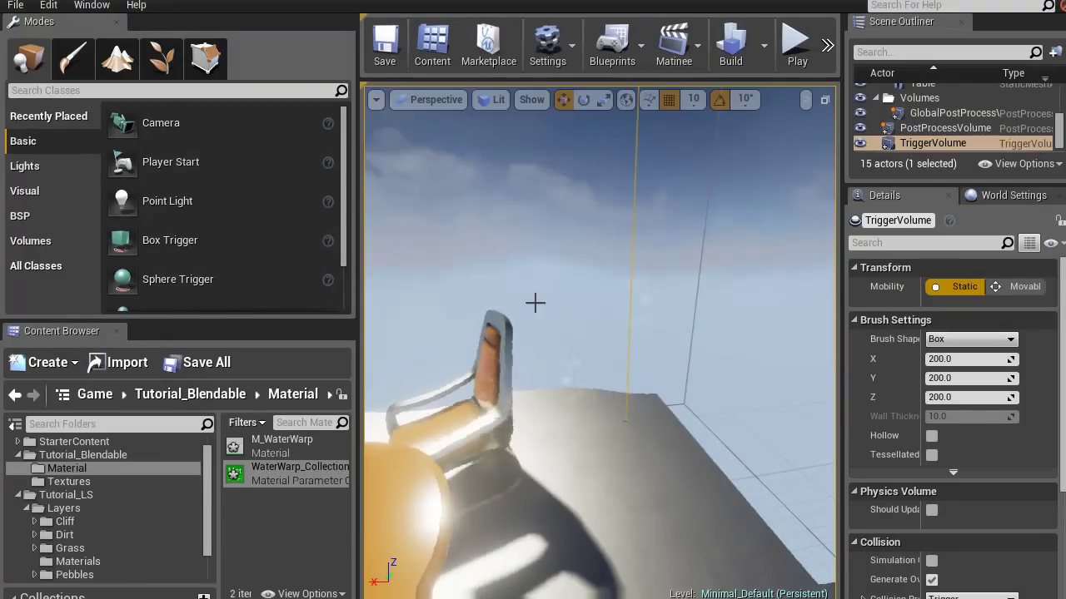
Step: Play the level, fly in and out of the trigger volume to check the warp effect, and stop the session
key(f)
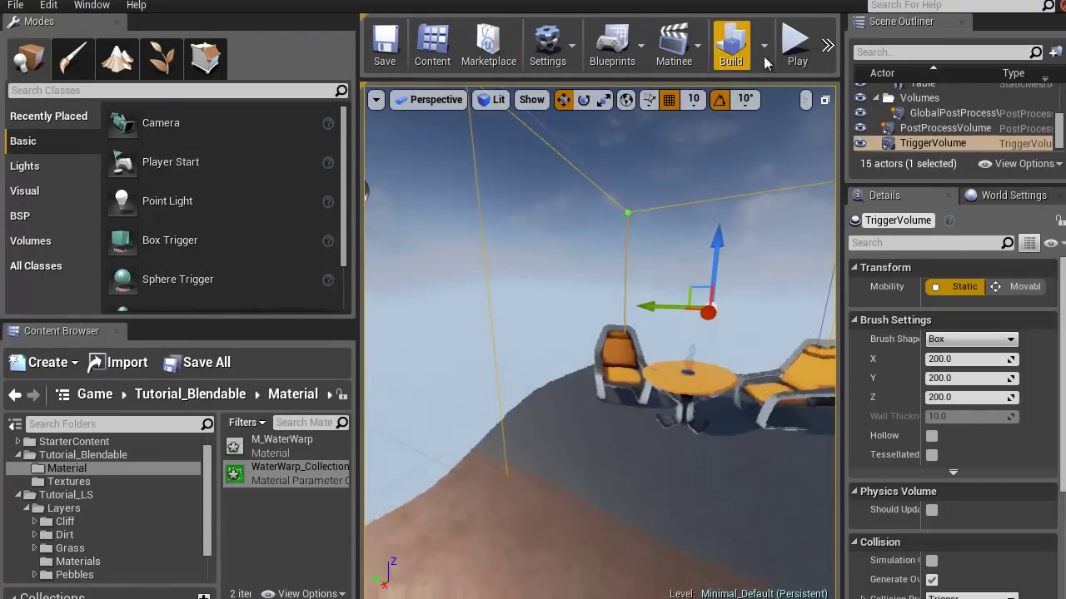
click(792, 48)
click(530, 398)
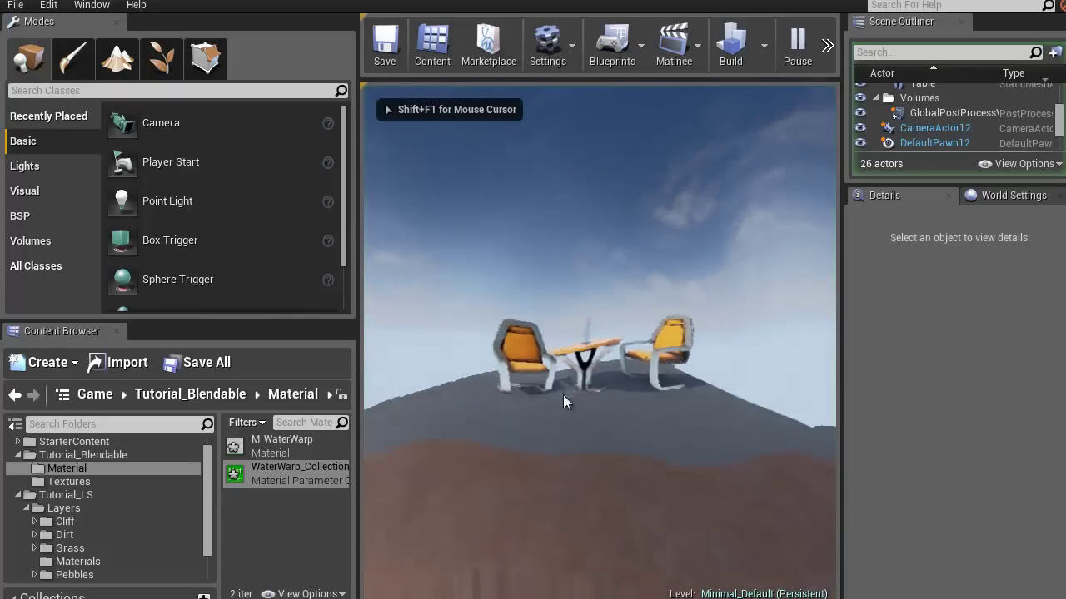
key(w)
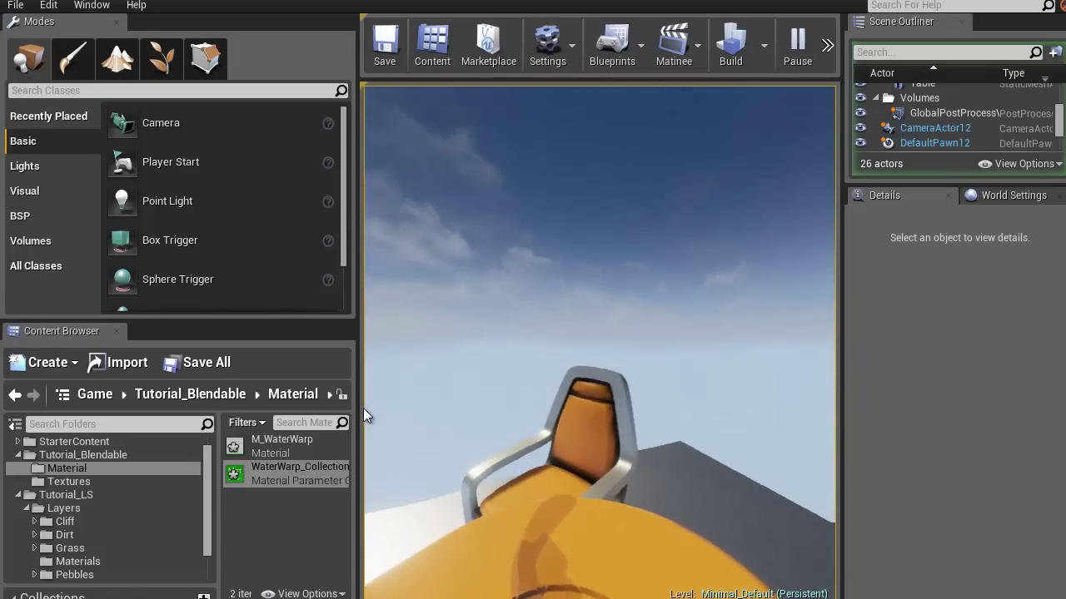
key(s)
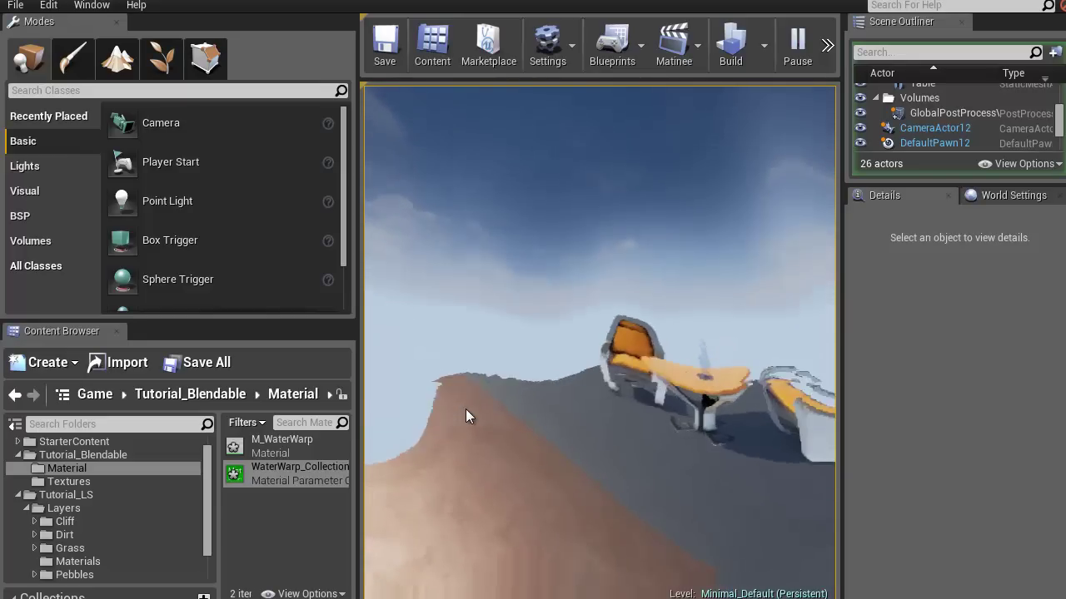
key(w)
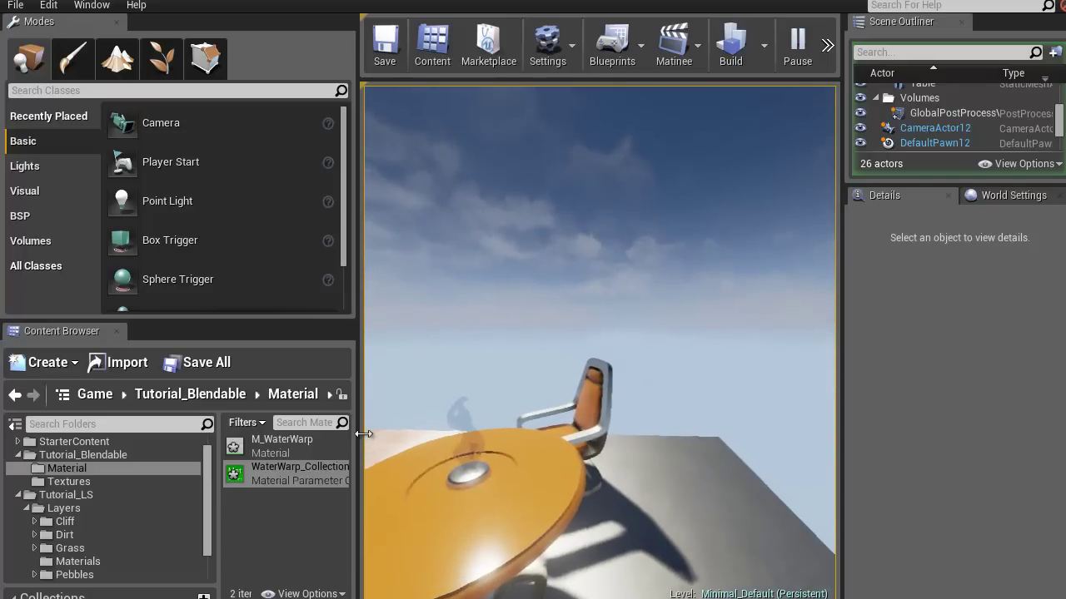
key(Escape)
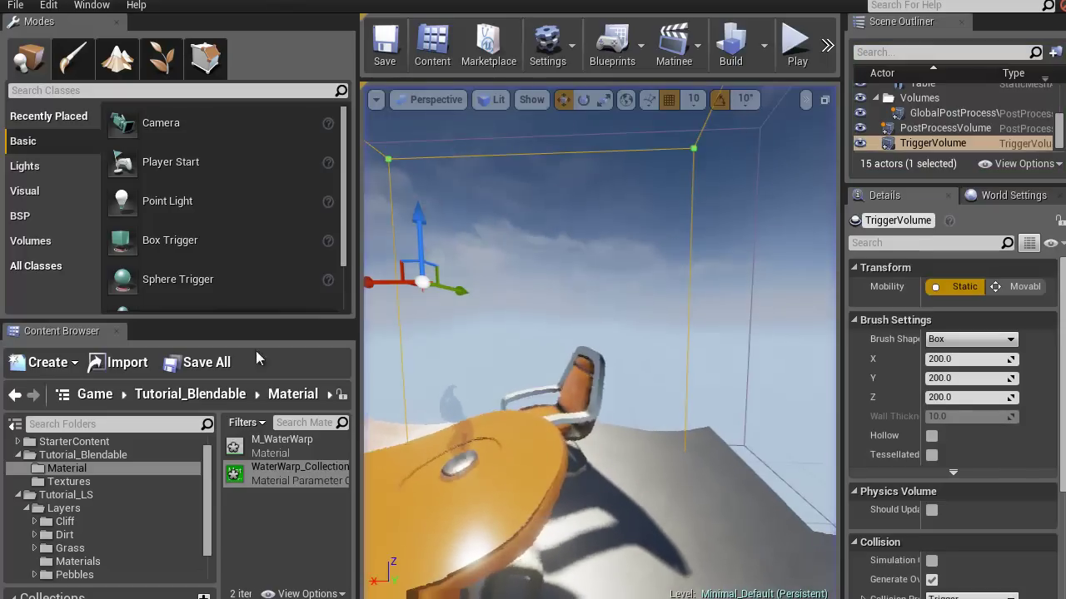
Step: Review the scalar parameter in WaterWarp_Collection, and open M_WaterWarp to inspect its Strentgh collection parameter node
double_click(252, 469)
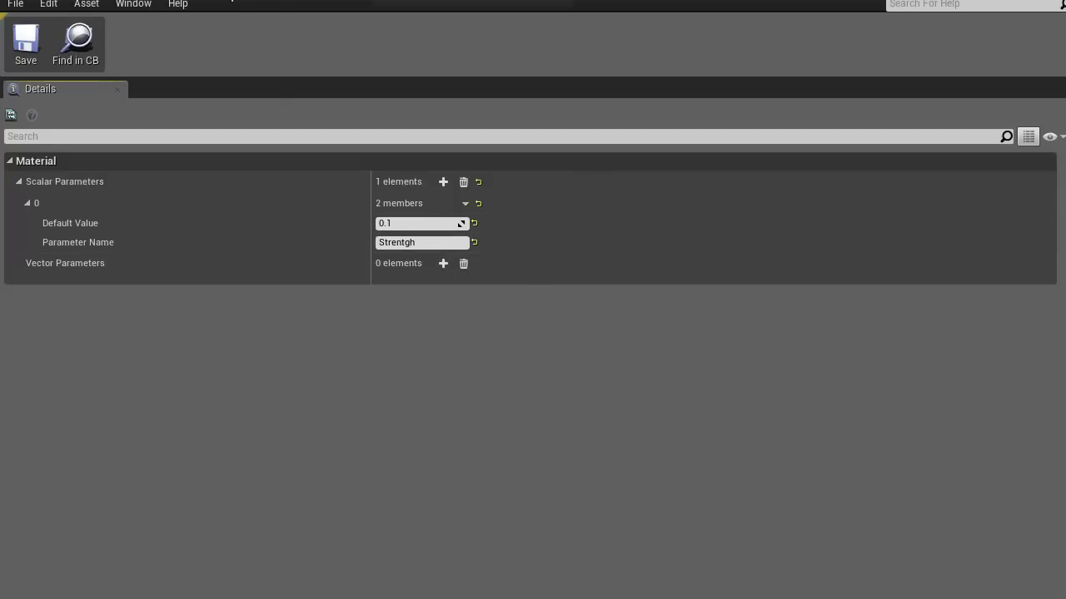
click(145, 1)
double_click(240, 454)
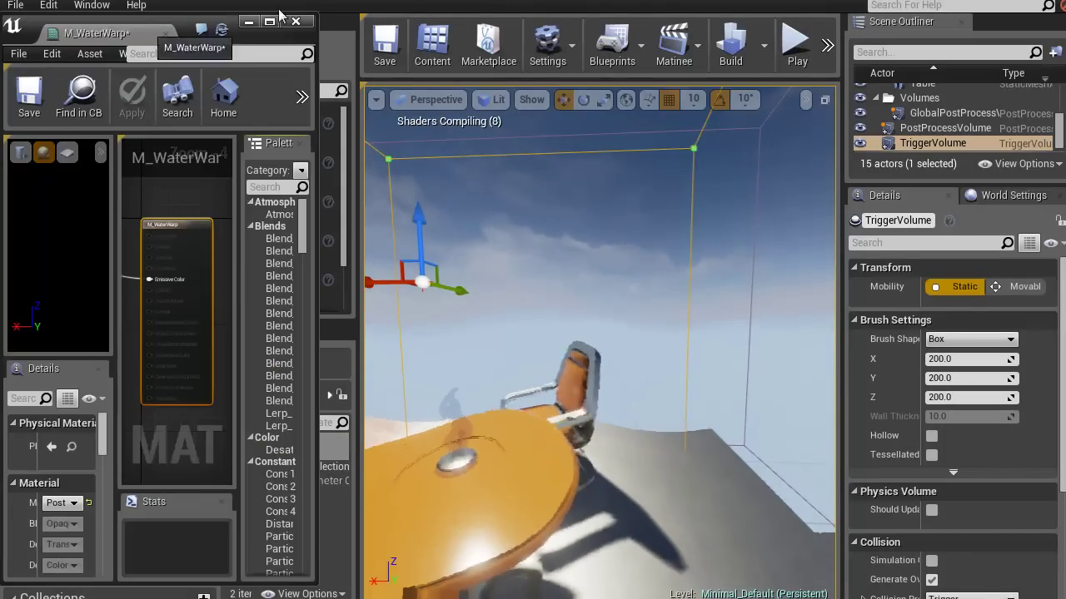
drag(96, 33, 625, 1)
right_drag(557, 324, 741, 341)
right_drag(504, 322, 804, 355)
scroll(658, 372, up, 5)
click(641, 350)
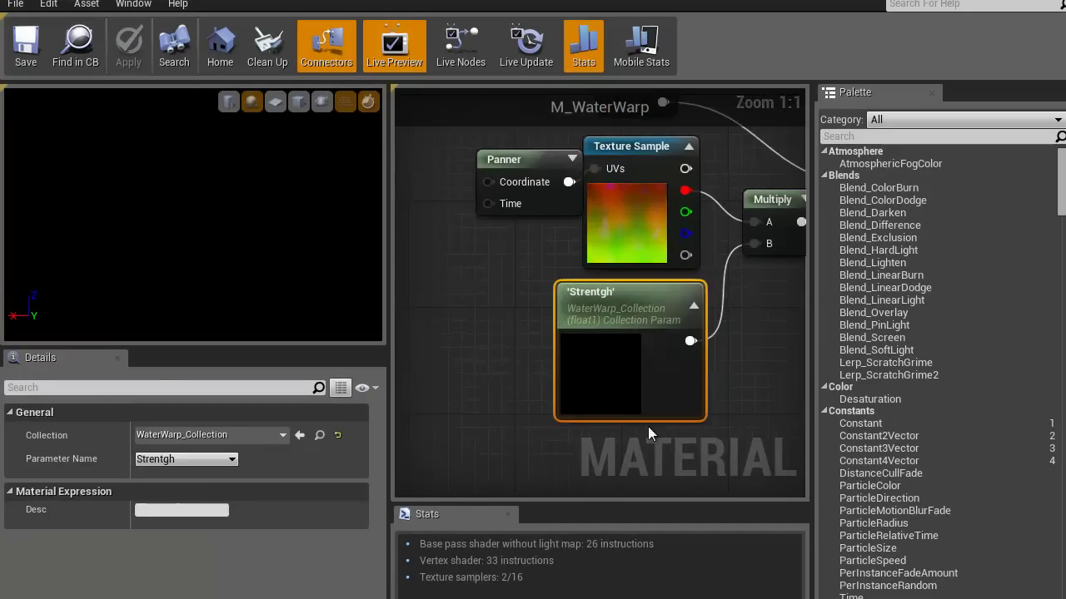
Step: Search the material node palette for "collect" to locate the CollectionParameter expression
text(colle)
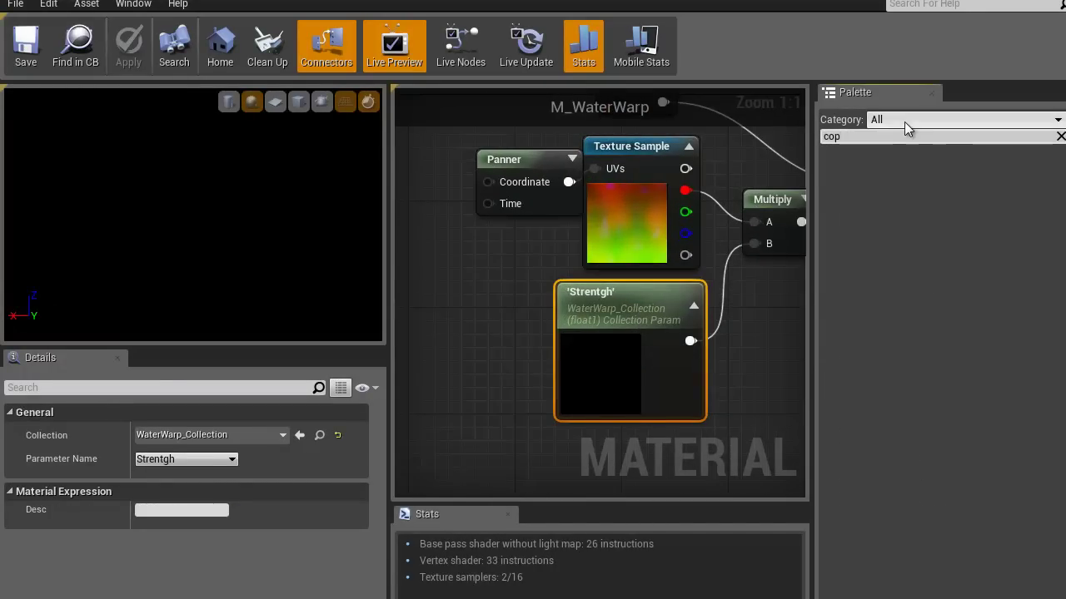
text(ct)
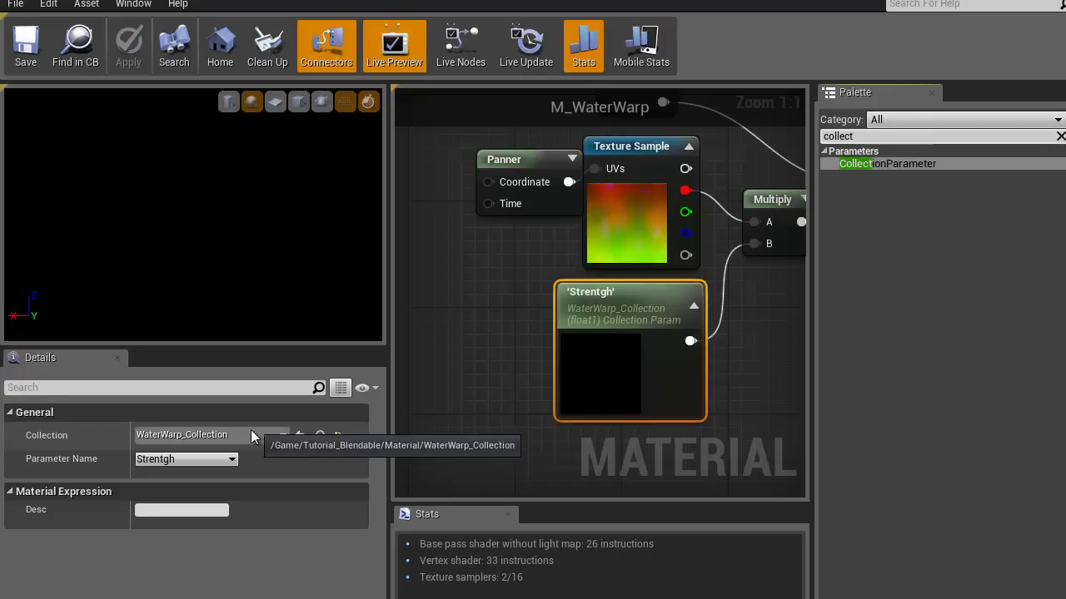
right_drag(468, 352, 446, 362)
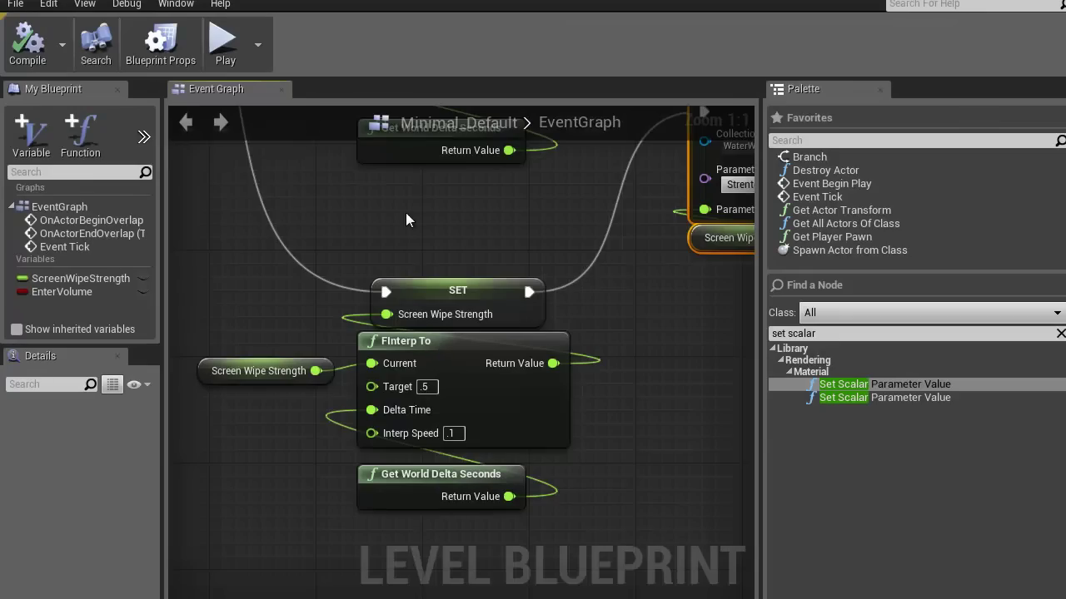
Step: In the Level Blueprint, add a Set Scalar Parameter Value node below the Branch, with Context Sensitive turned off for the search
right_drag(406, 212, 300, 178)
scroll(554, 417, down, 5)
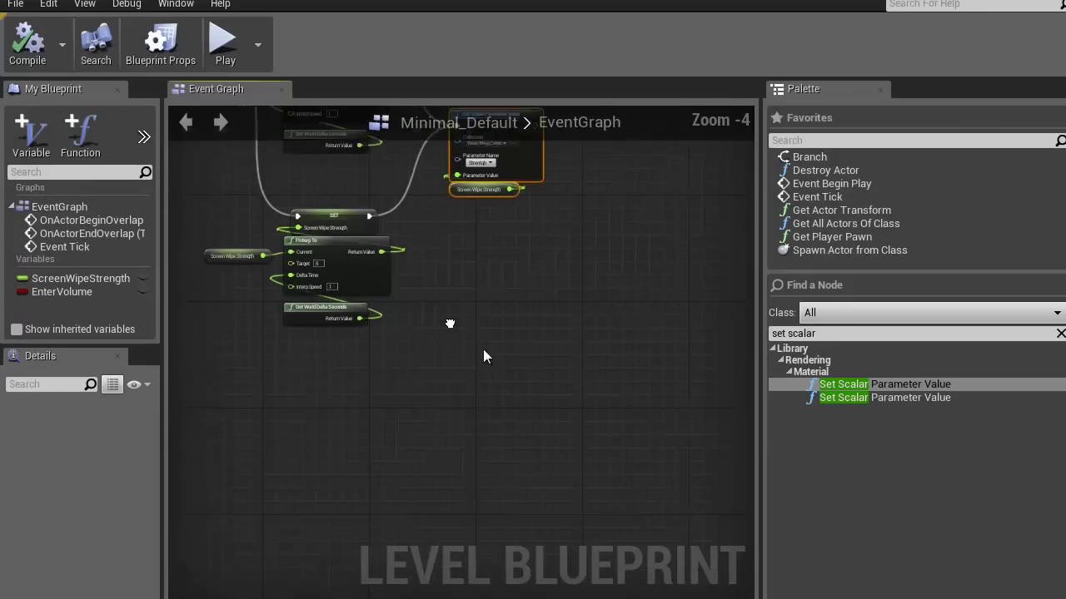
click(416, 441)
right_drag(387, 350, 451, 298)
right_click(394, 309)
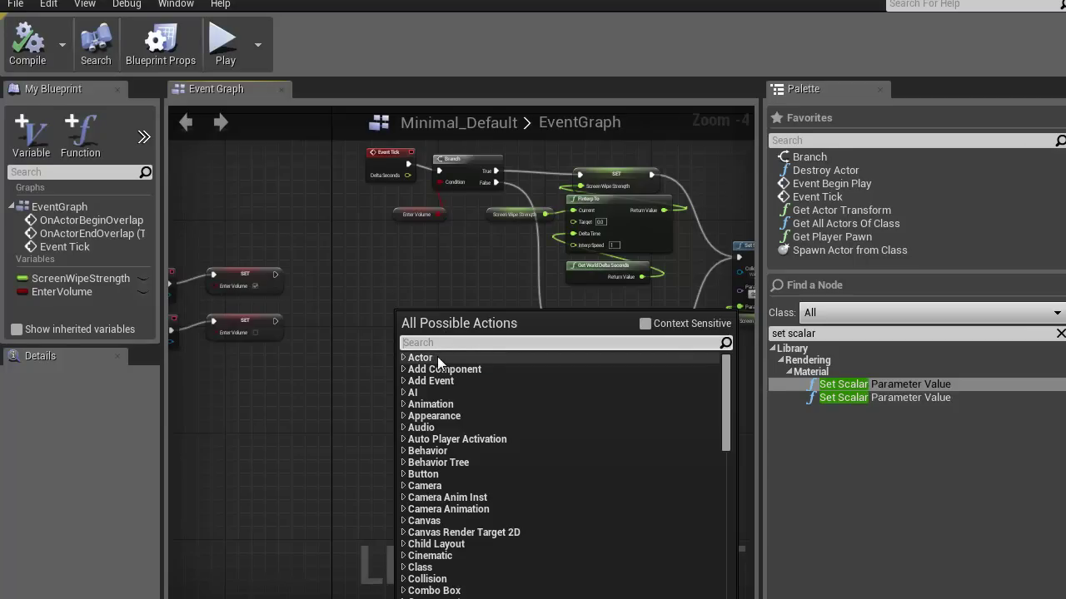
text(set scalar)
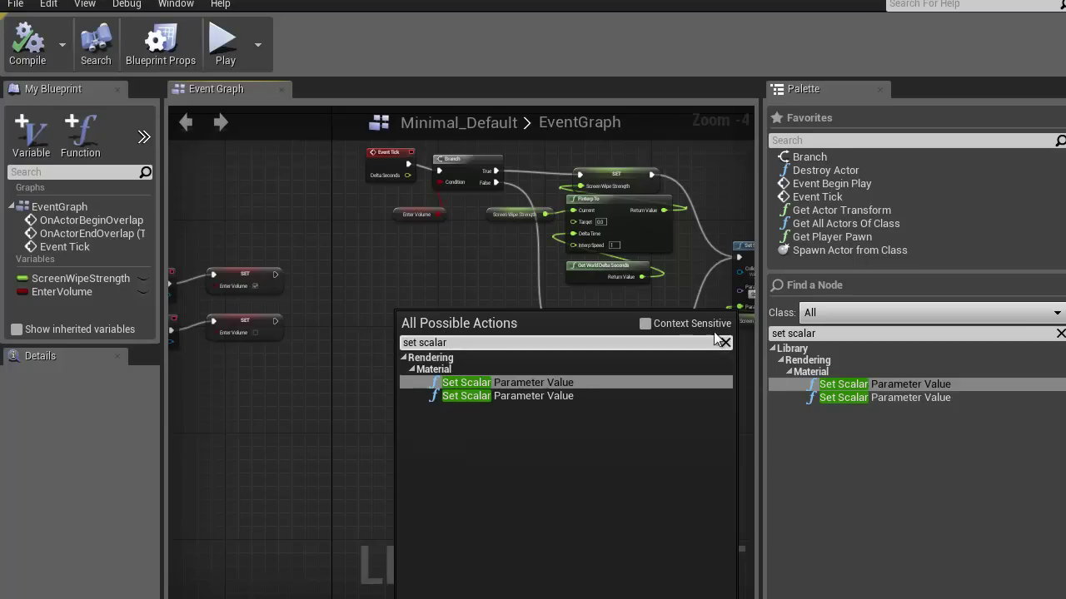
click(645, 324)
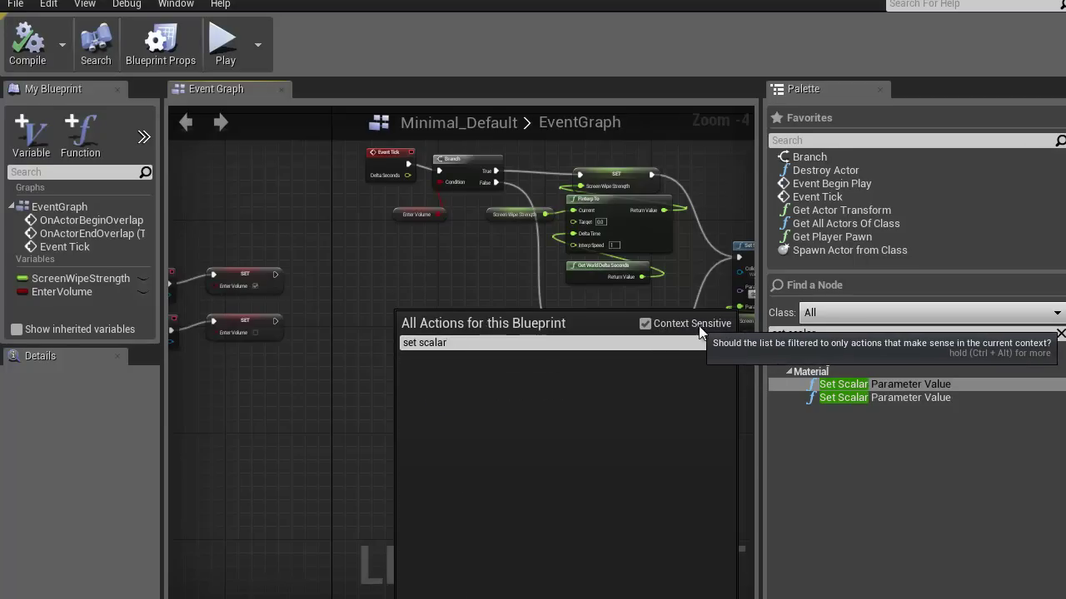
click(646, 323)
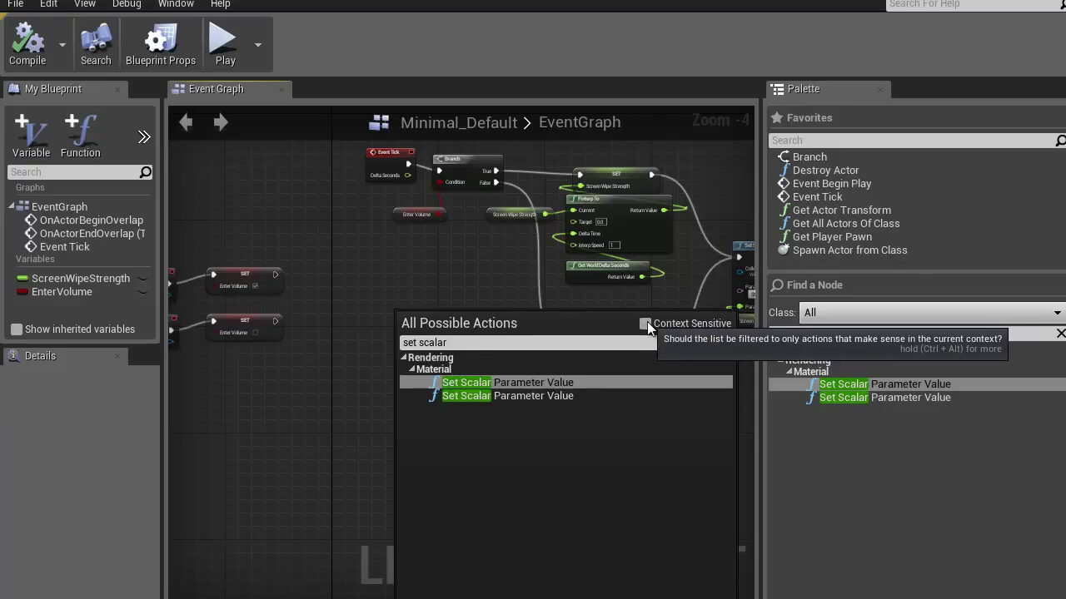
click(471, 384)
Step: Assign WaterWarp_Collection and its Strentgh parameter to the new Set Scalar Parameter Value node, and delete that node
scroll(471, 387, up, 4)
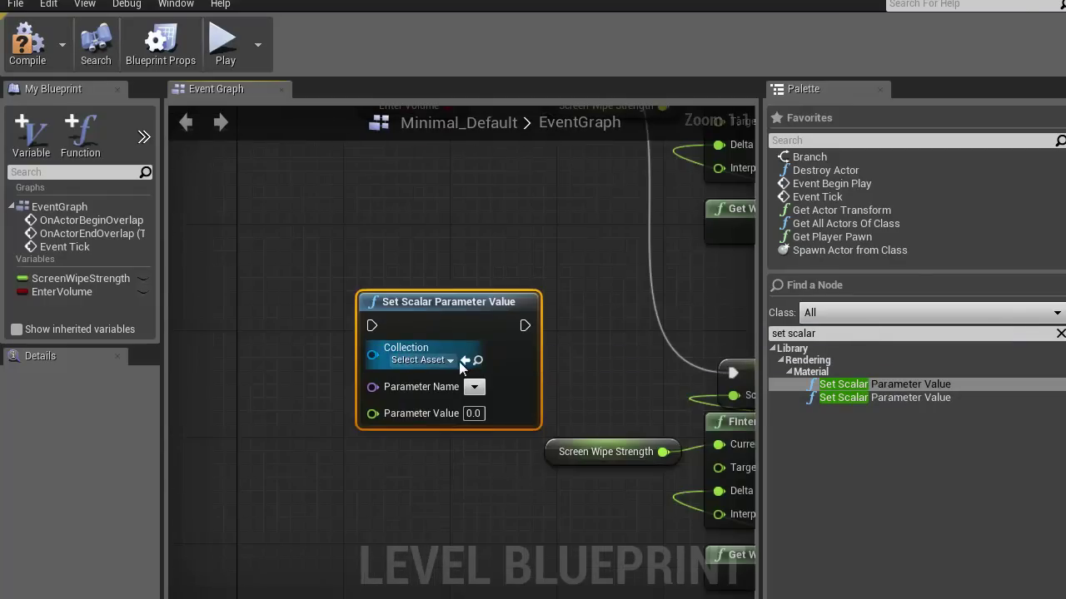
click(454, 361)
click(439, 436)
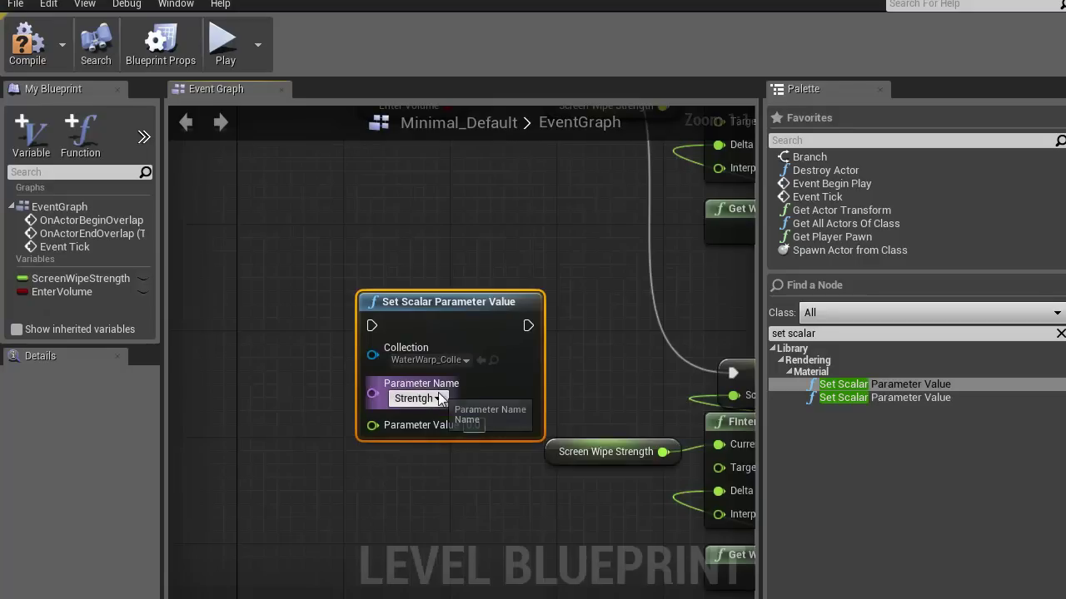
click(437, 399)
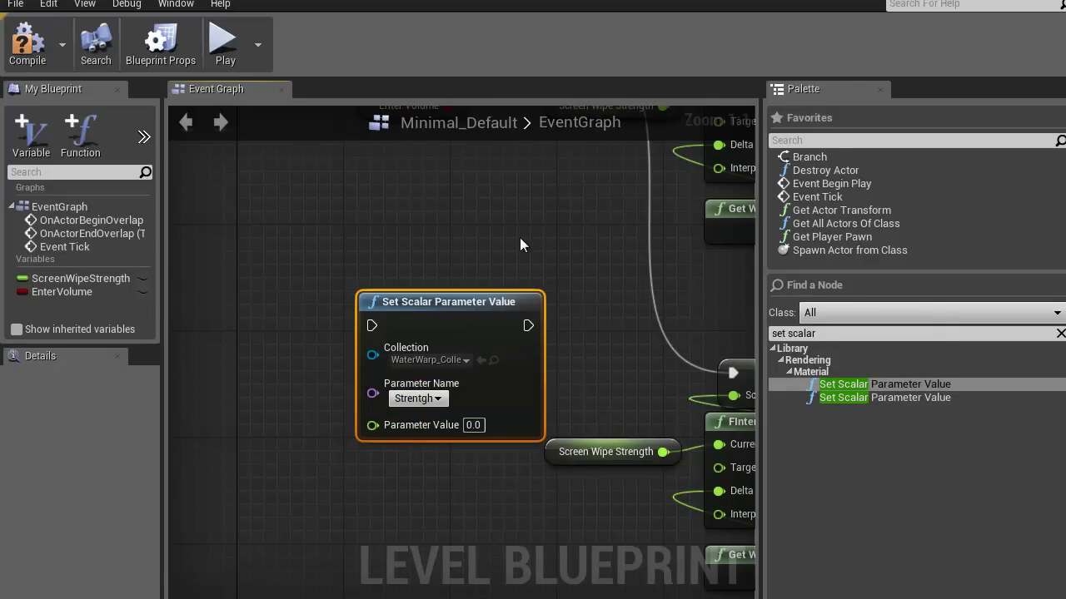
key(Delete)
Step: Delete the unconnected TriggerVolume reference node beside the overlap events in the Level Blueprint
right_drag(559, 328, 529, 316)
scroll(529, 323, down, 5)
right_drag(245, 269, 761, 494)
right_click(544, 447)
scroll(274, 388, up, 4)
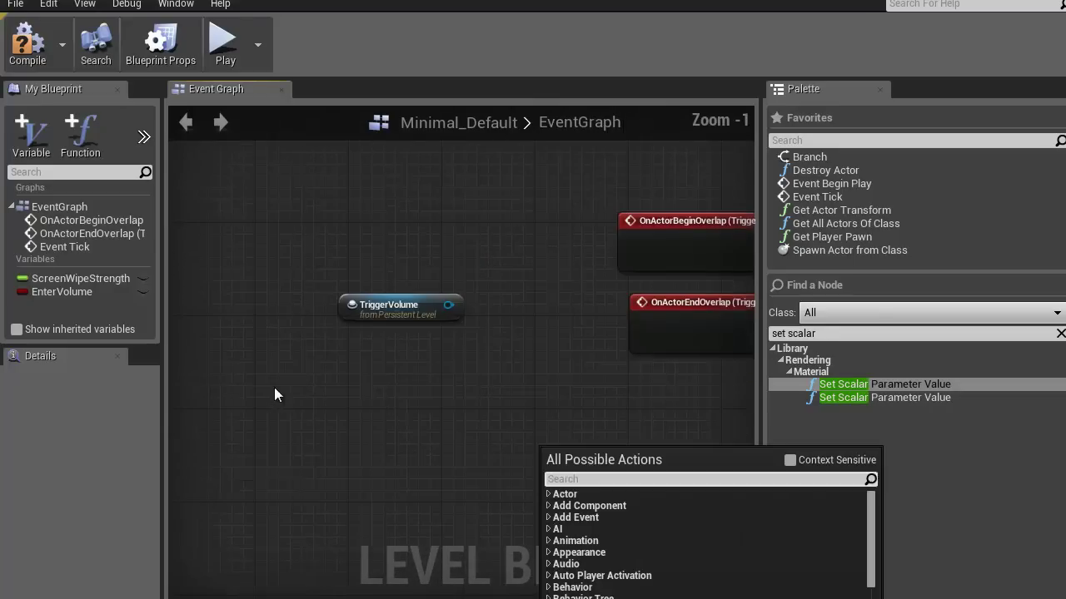
drag(274, 387, 487, 194)
key(Delete)
scroll(497, 305, down, 3)
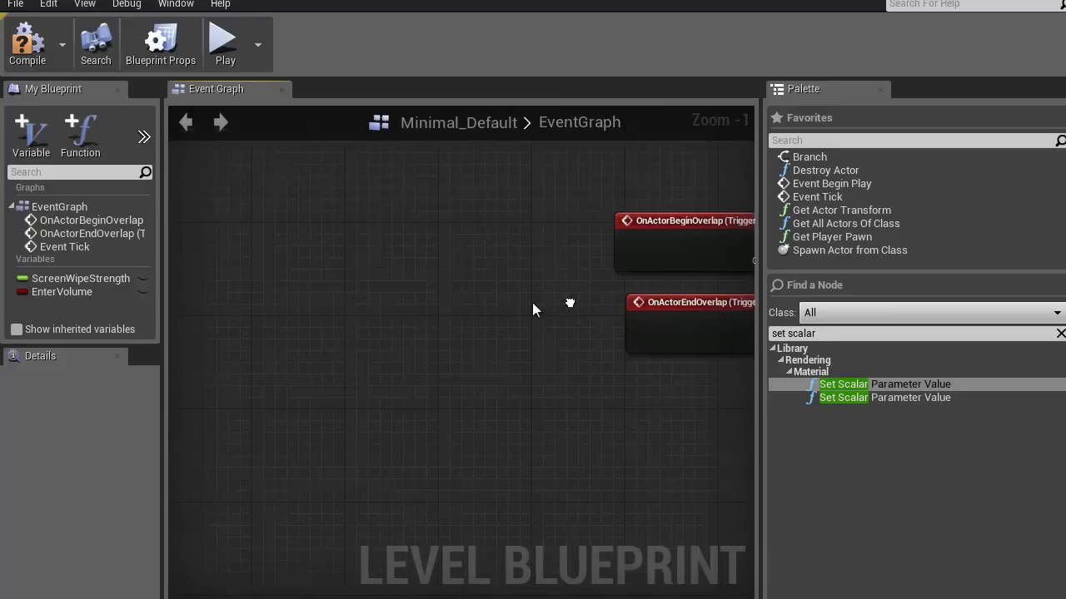
right_drag(531, 357, 270, 342)
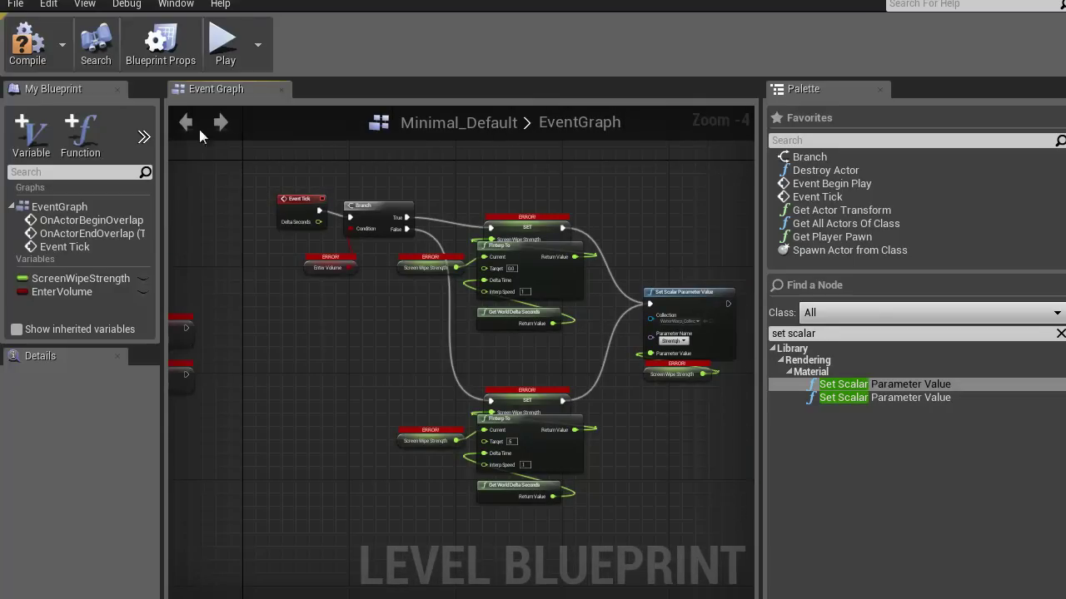
Step: Examine the M_WaterWarp node chain from TexCoord to SceneTexture, and shift the material output node slightly upward
click(385, 0)
right_drag(436, 290, 409, 312)
scroll(399, 318, down, 4)
right_drag(630, 358, 602, 341)
scroll(514, 290, up, 5)
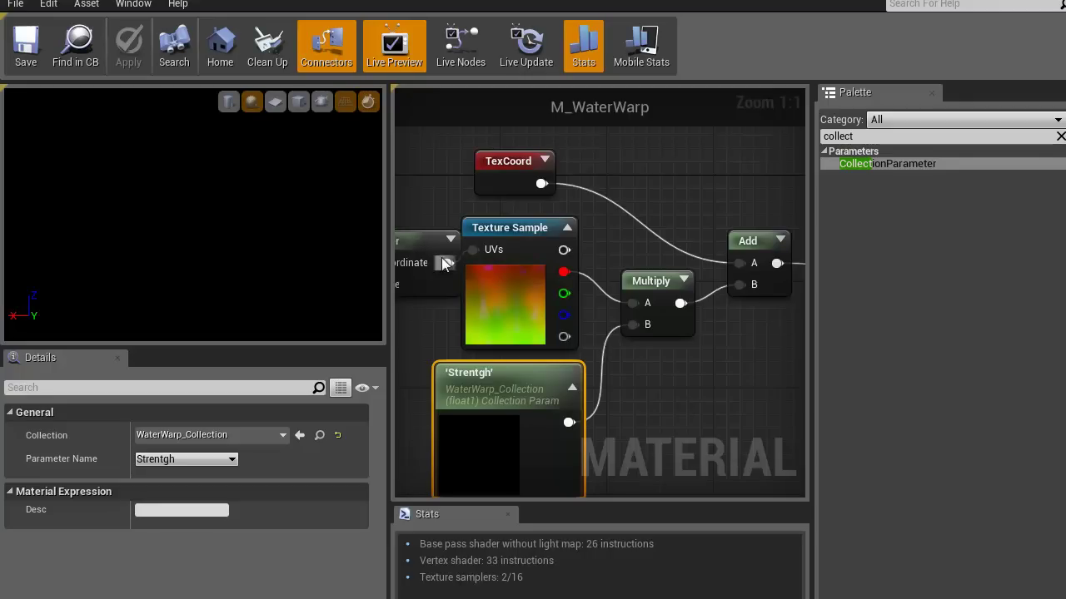
right_drag(697, 366, 439, 292)
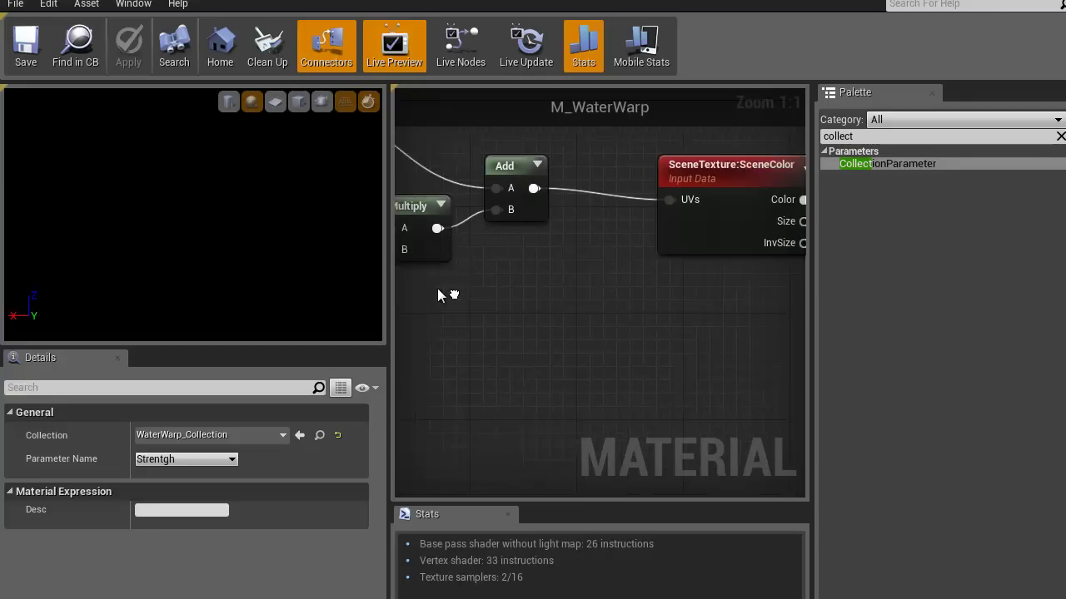
scroll(494, 317, down, 2)
right_drag(426, 354, 491, 395)
drag(708, 203, 718, 179)
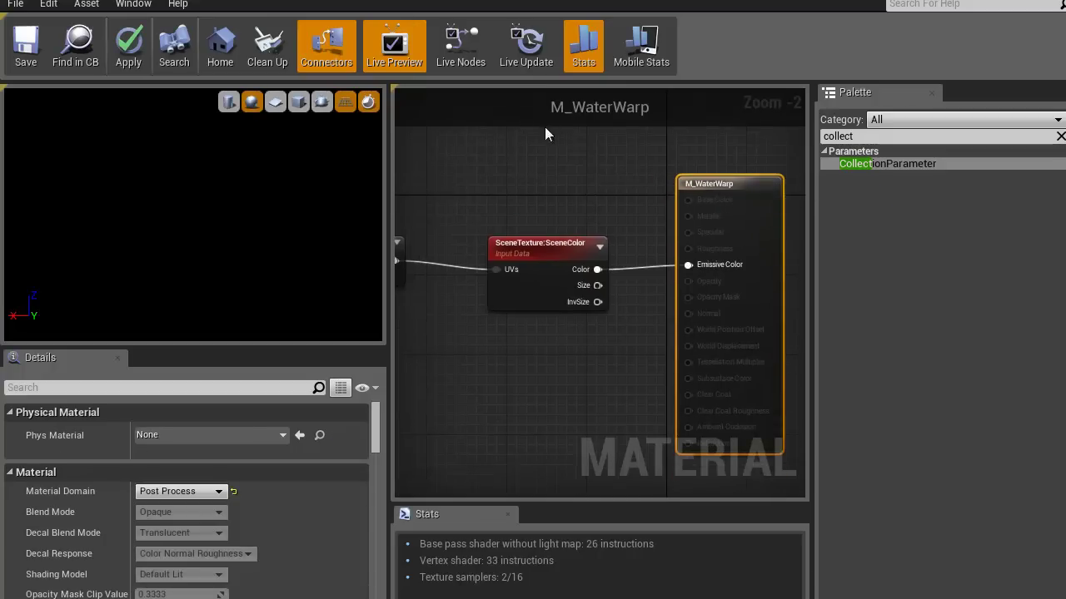
Step: Widen the material graph area and examine the complete M_WaterWarp network from the Panner through to Emissive Color
right_drag(531, 133, 467, 186)
scroll(452, 296, down, 5)
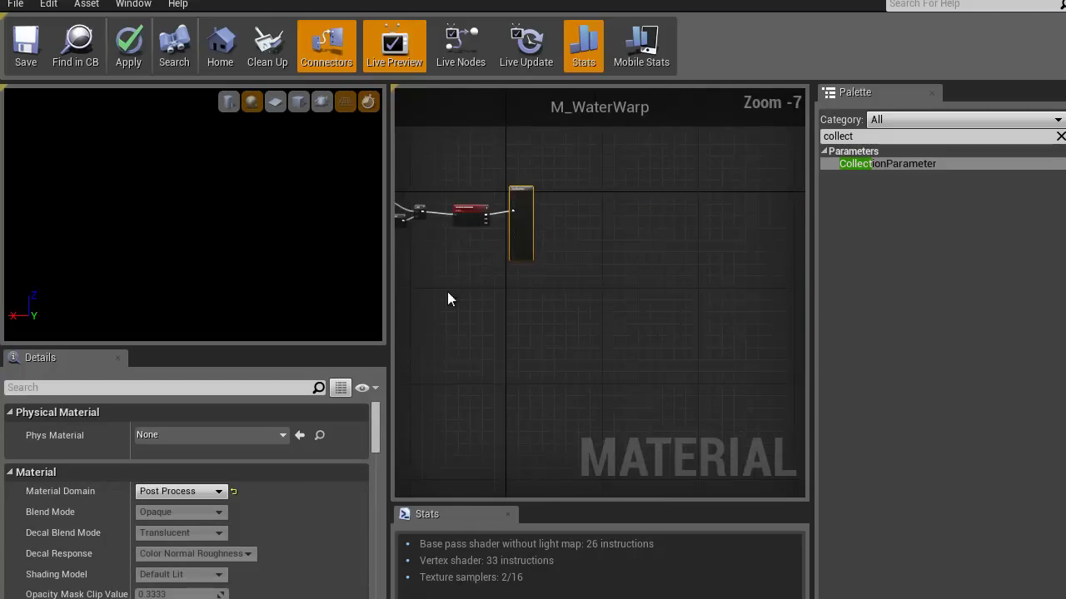
scroll(630, 358, up, 3)
right_drag(638, 352, 538, 398)
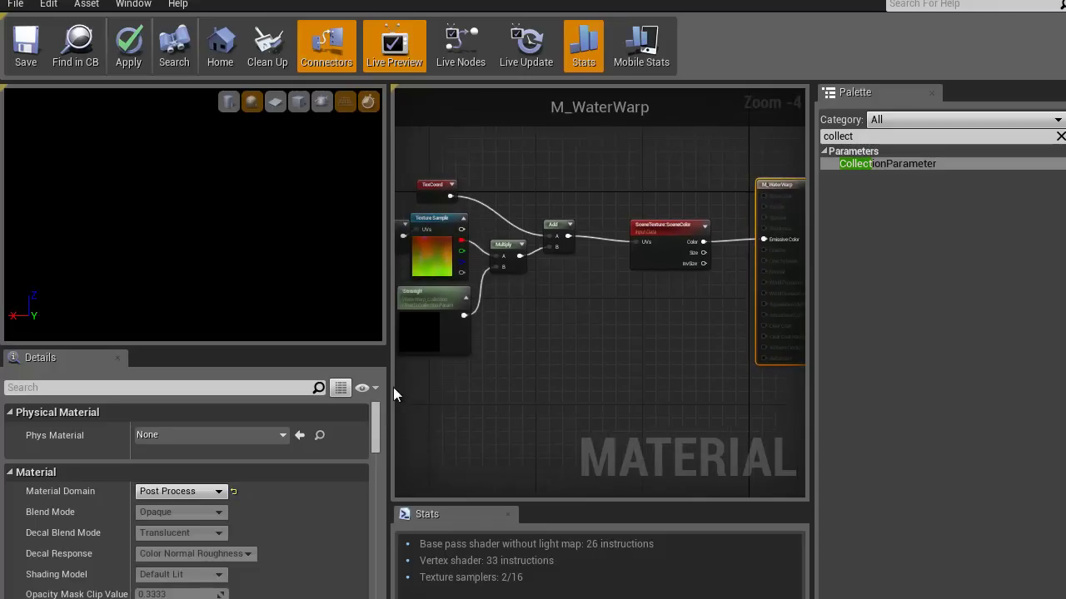
drag(392, 387, 193, 387)
right_drag(430, 351, 462, 381)
scroll(445, 369, up, 2)
scroll(445, 370, down, 2)
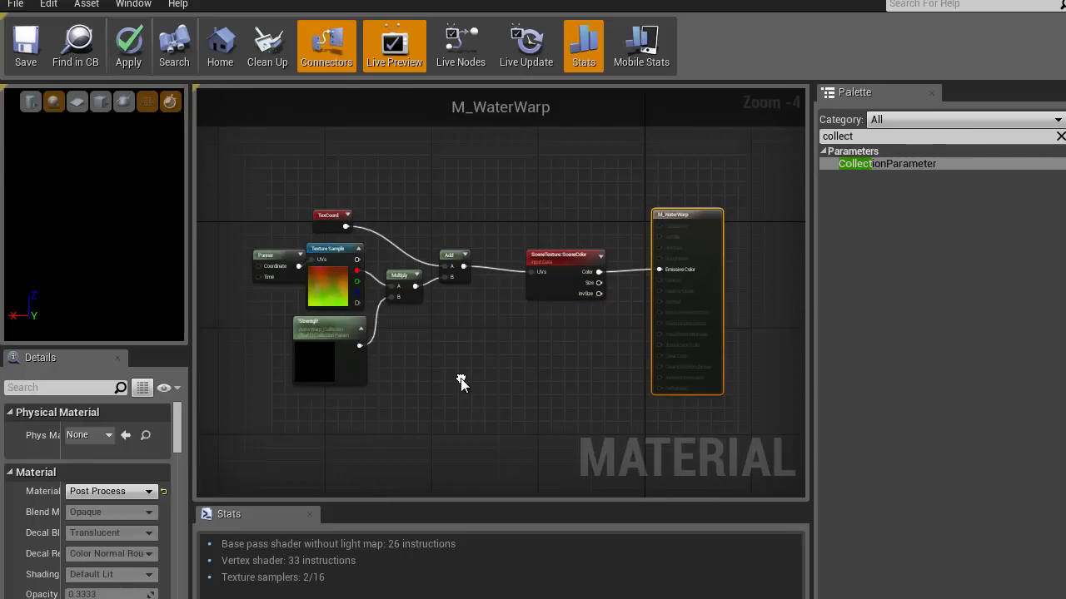
right_drag(461, 381, 403, 374)
scroll(463, 366, up, 1)
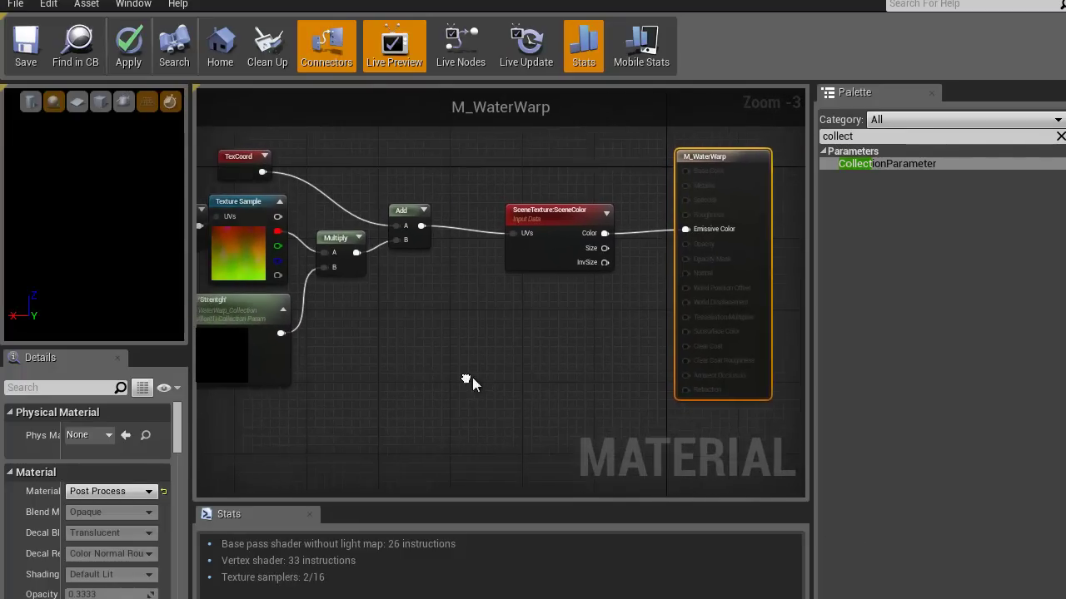